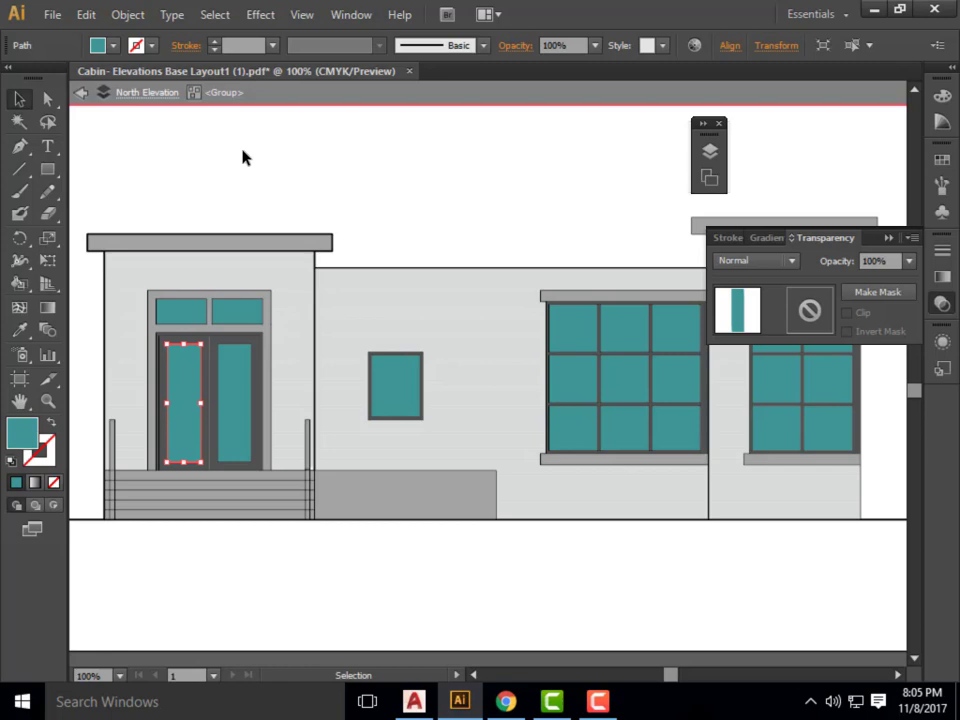
Deselect the door's glass pane and exit isolation mode for both the group and the North Elevation layer.
alt+scroll(285, 336, down, 1)
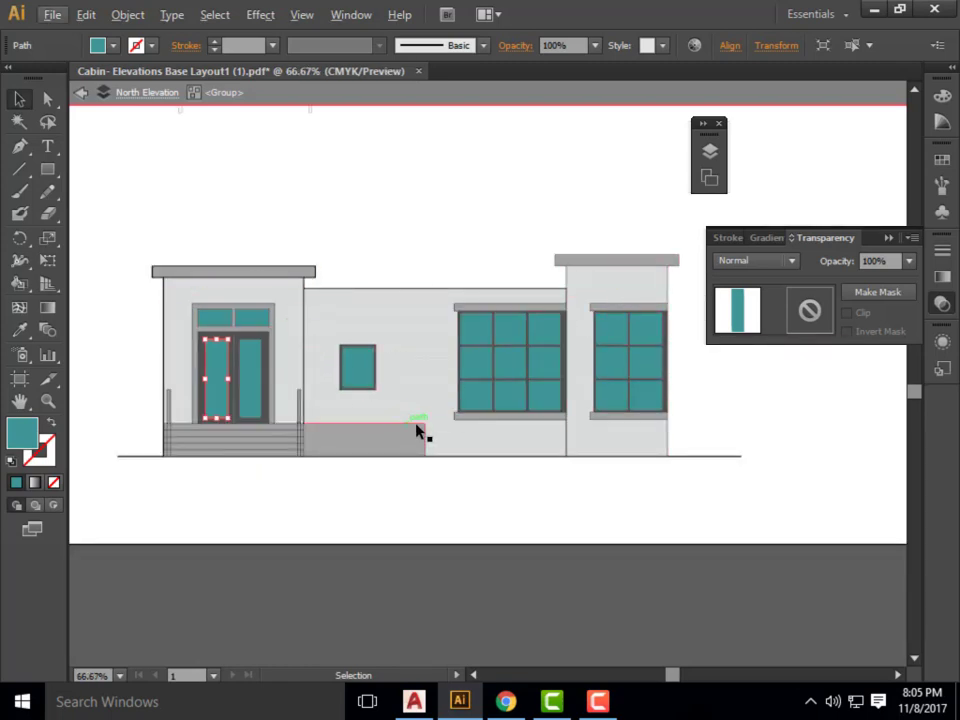
click(19, 99)
click(149, 173)
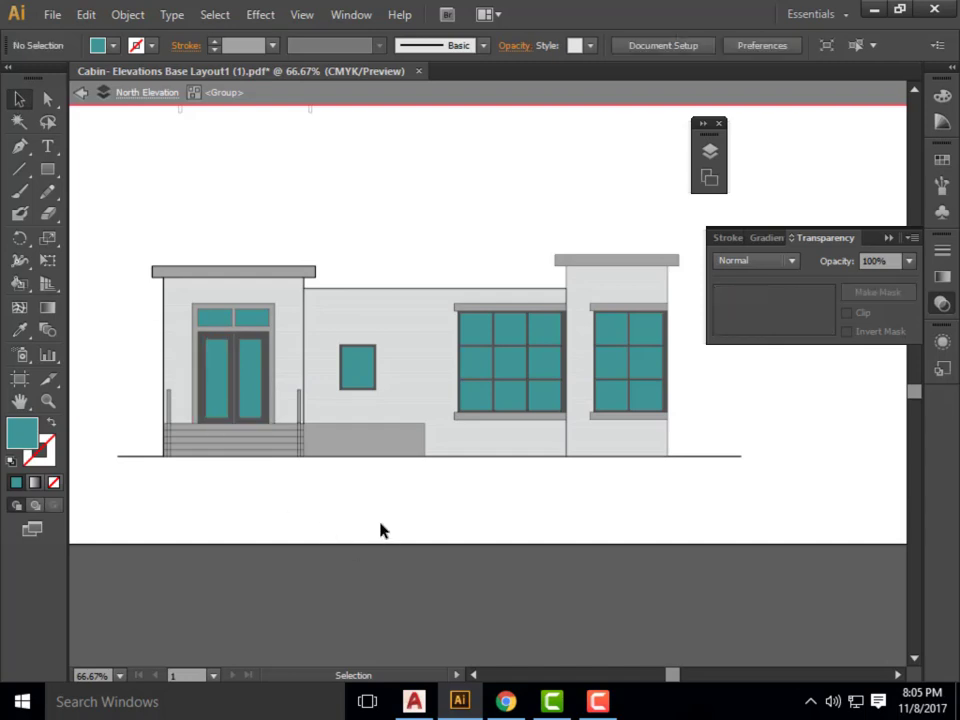
click(81, 92)
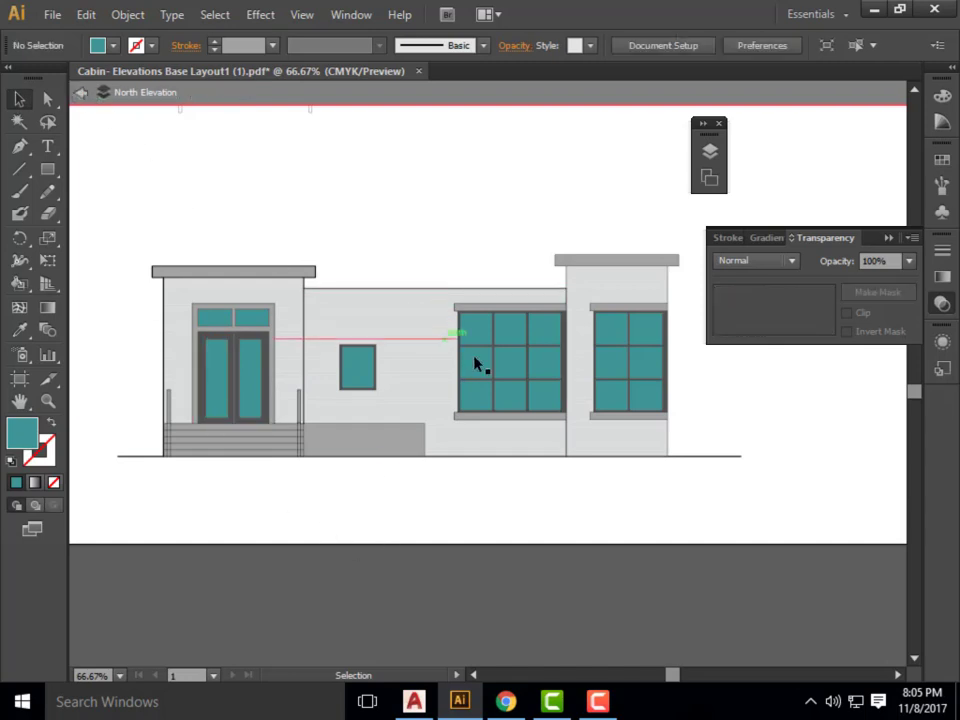
click(80, 92)
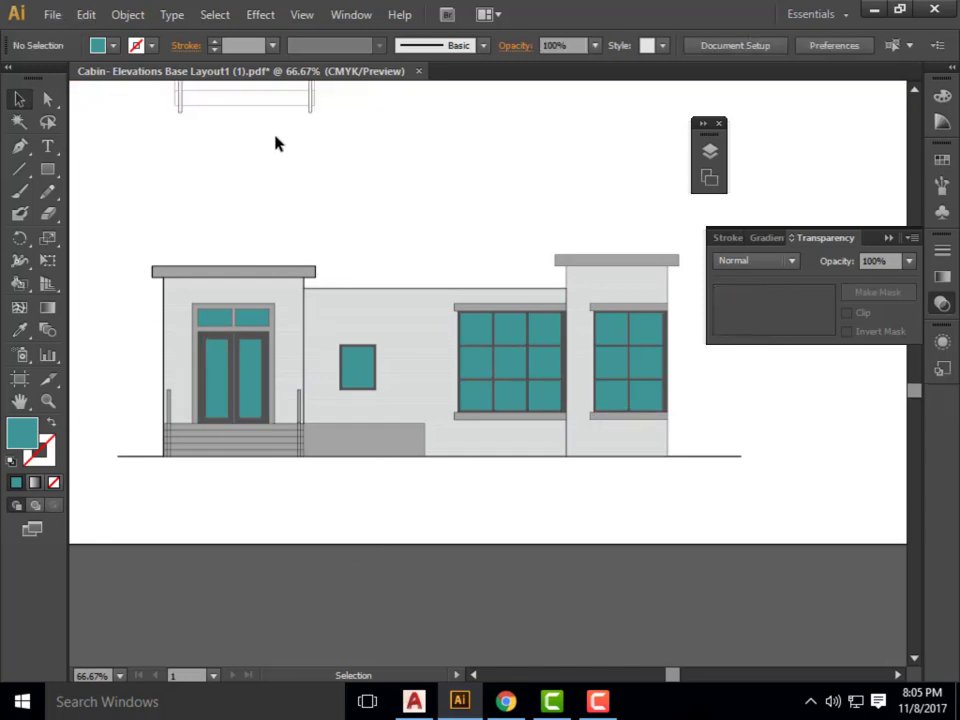
Ungroup the entire north elevation drawing and clear the selection.
click(414, 306)
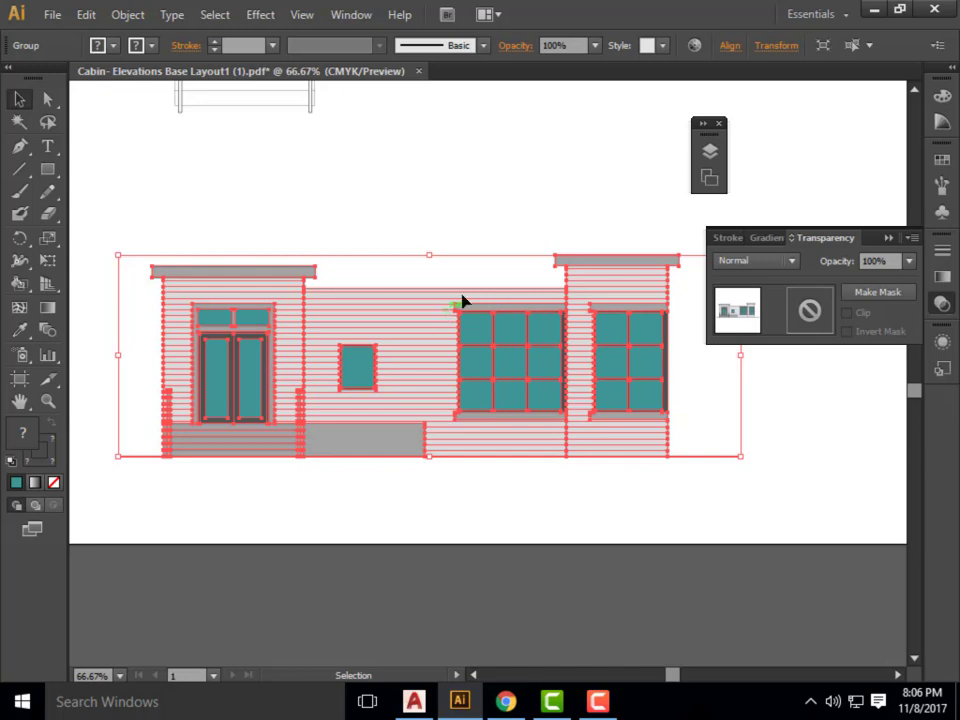
click(459, 268)
click(449, 307)
click(409, 273)
click(418, 310)
click(399, 250)
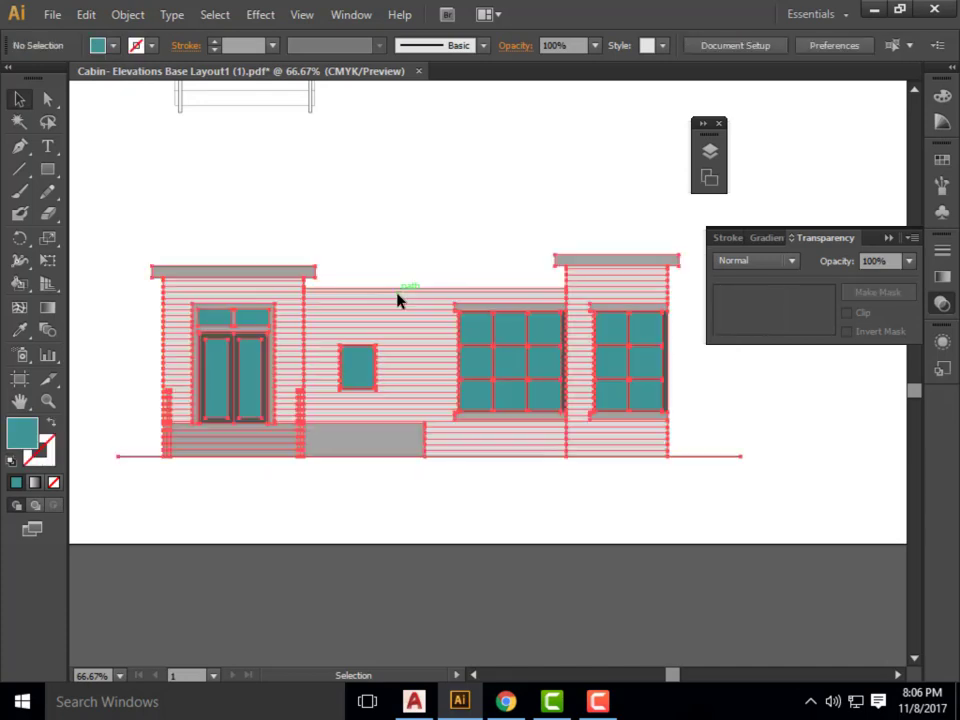
click(405, 312)
right_click(414, 324)
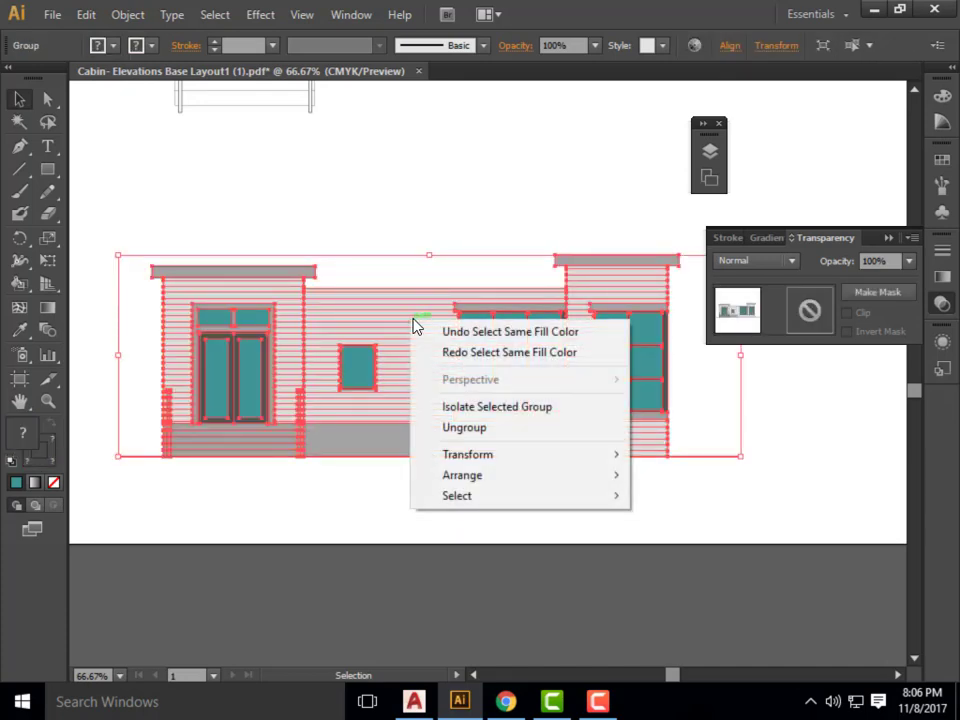
click(478, 428)
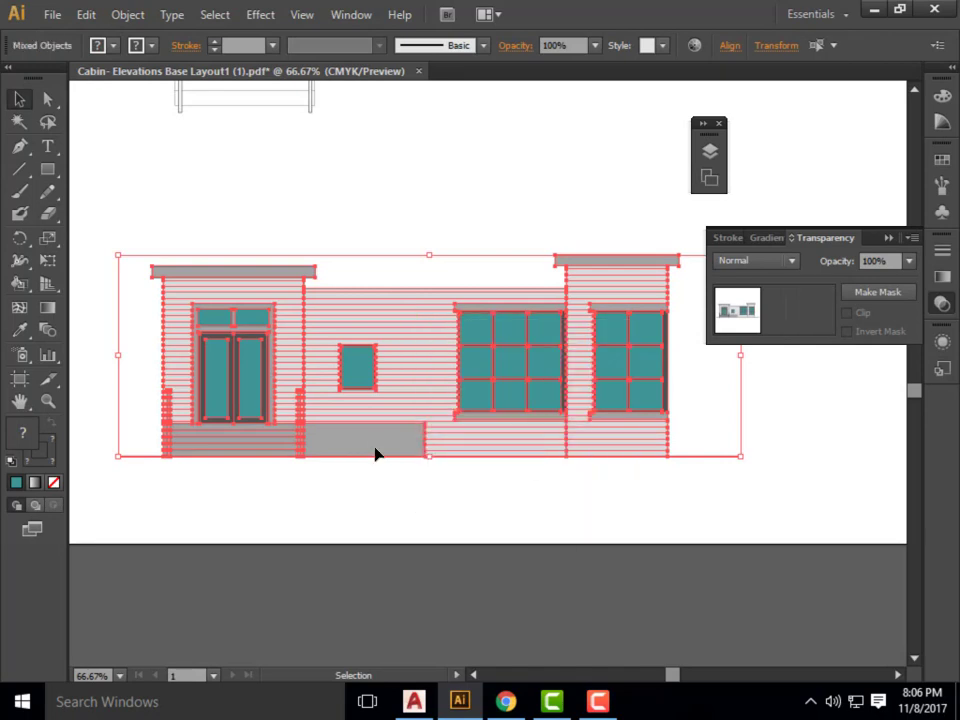
click(393, 510)
Select individual siding lines on the ungrouped elevation to check that they are separate objects, and deselect them.
click(425, 387)
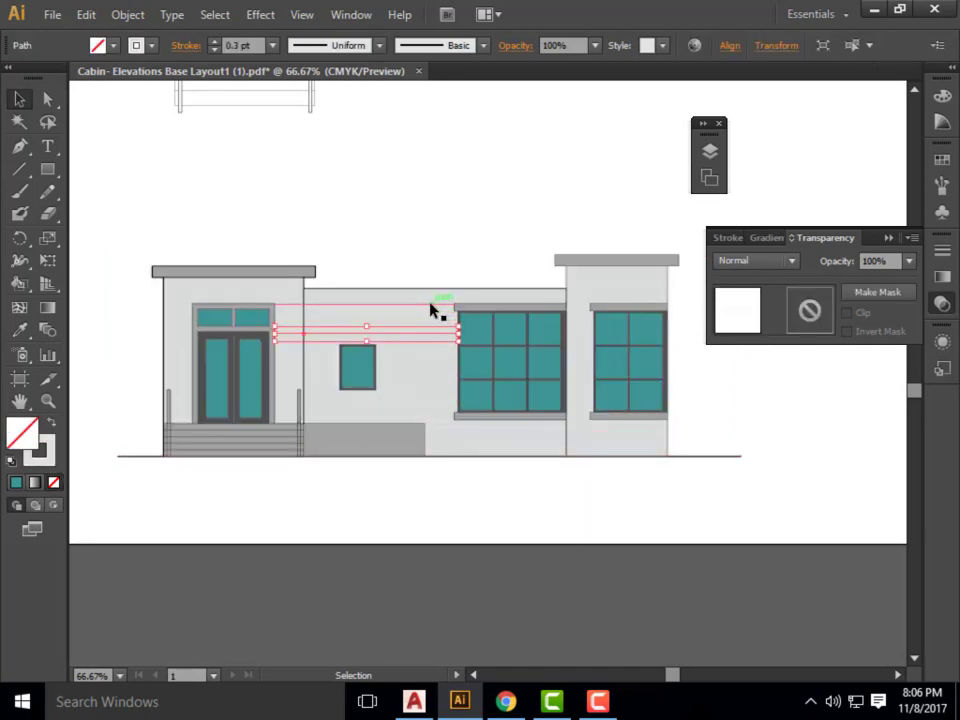
click(255, 360)
click(129, 229)
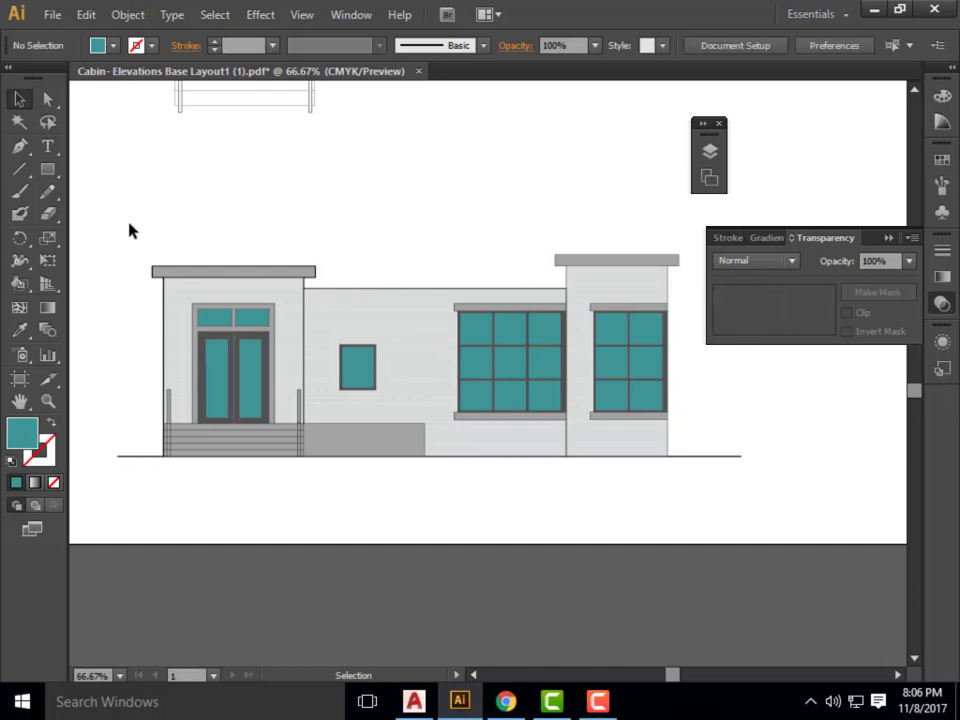
click(252, 280)
click(414, 378)
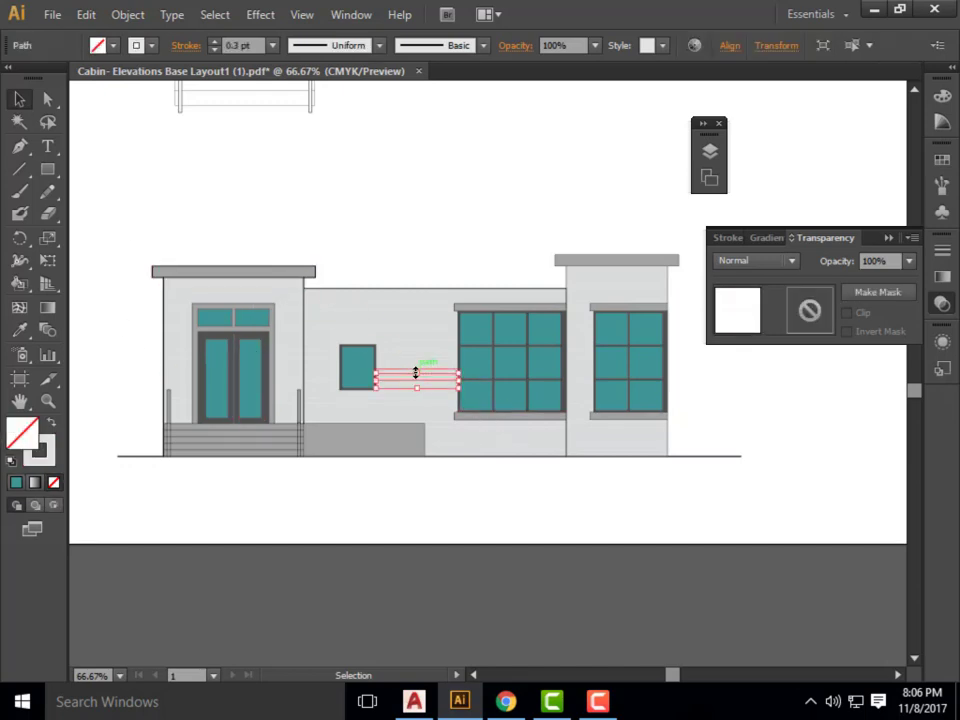
click(404, 241)
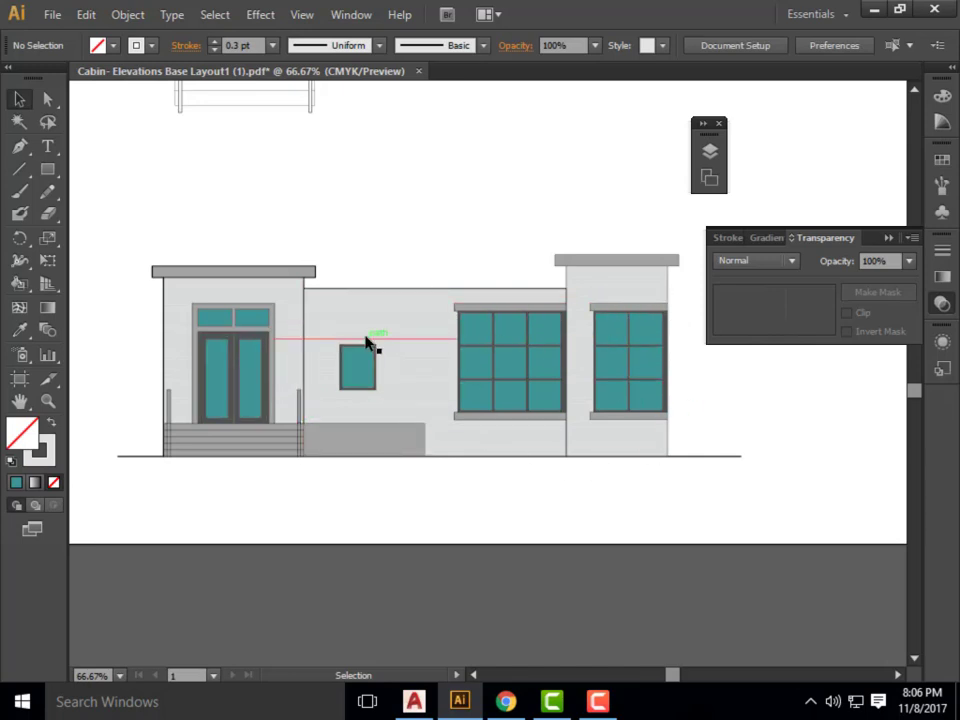
Select the glass pane of the left entrance door and every object with the same fill color.
click(222, 379)
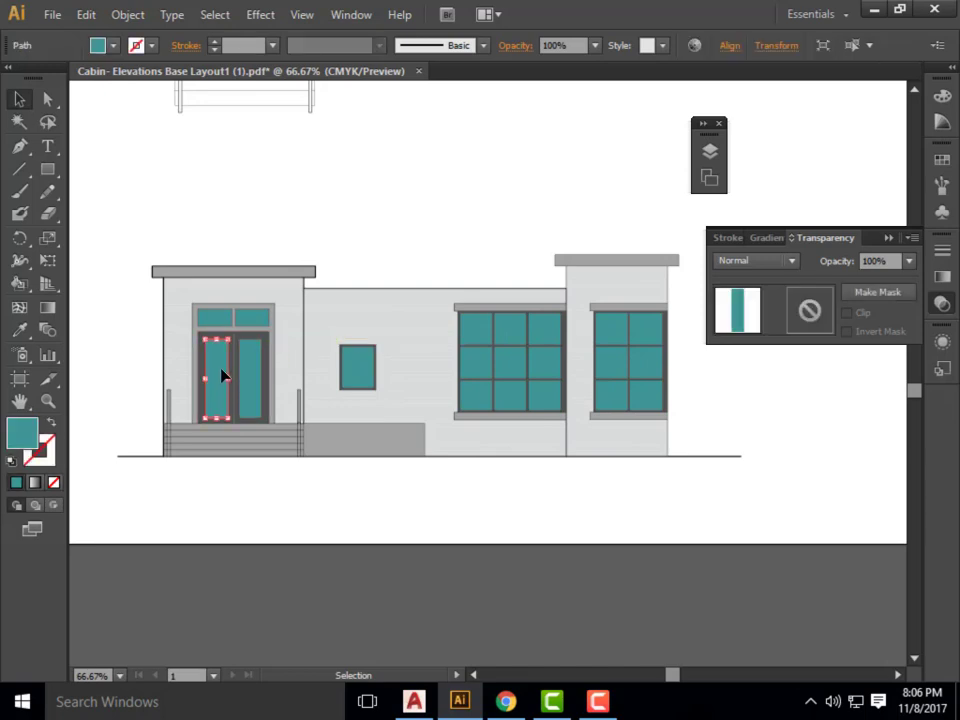
click(214, 17)
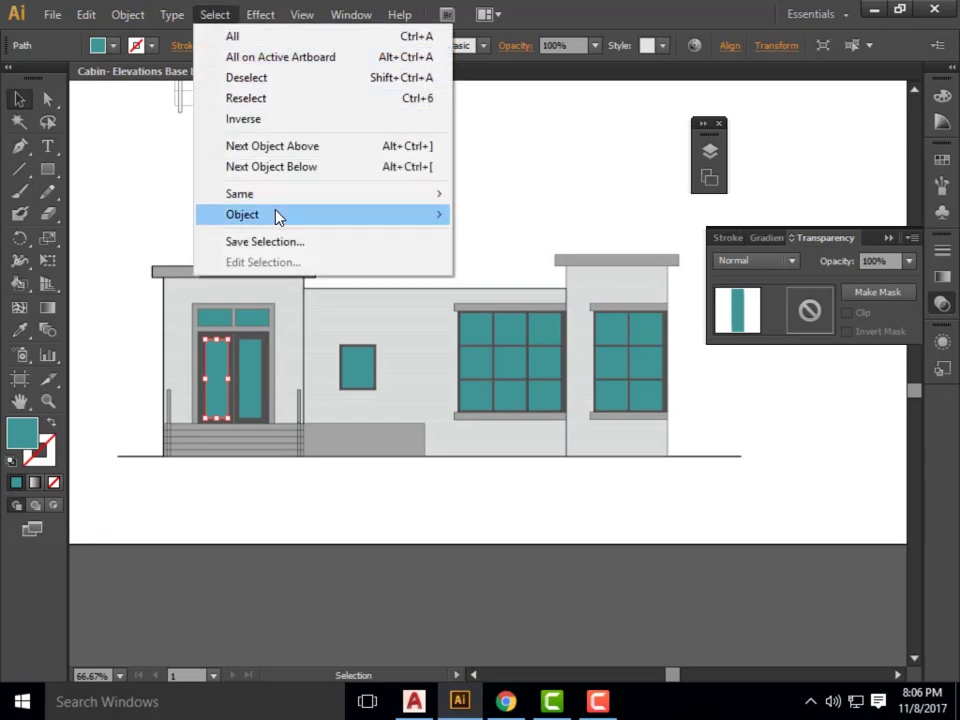
mouse_move(315, 199)
click(530, 277)
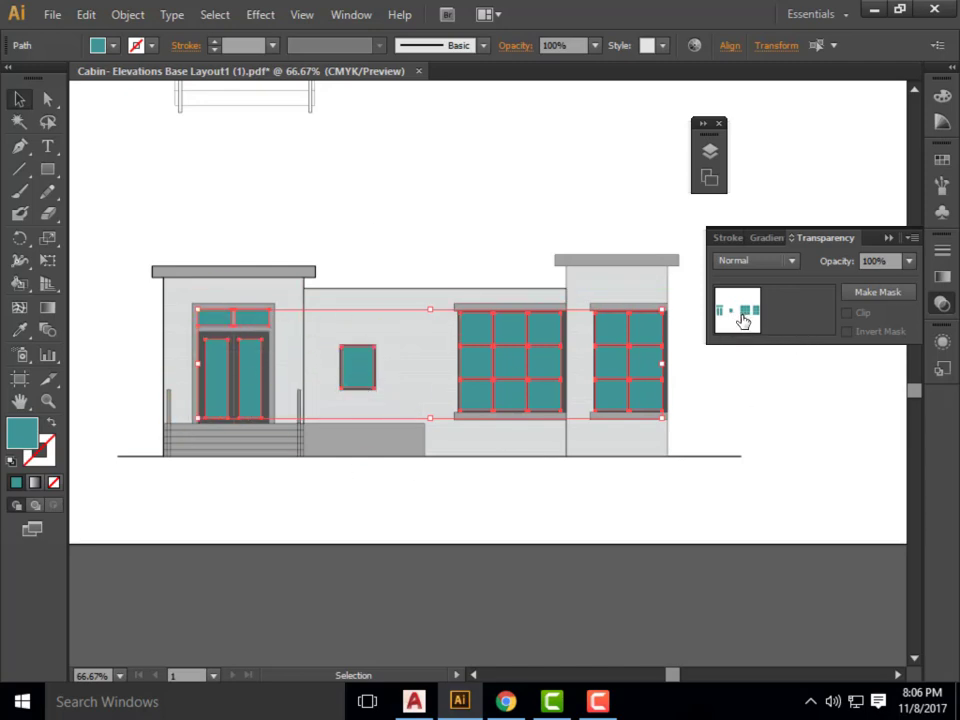
Combine all the selected teal glass panes into one compound path.
click(882, 304)
click(150, 13)
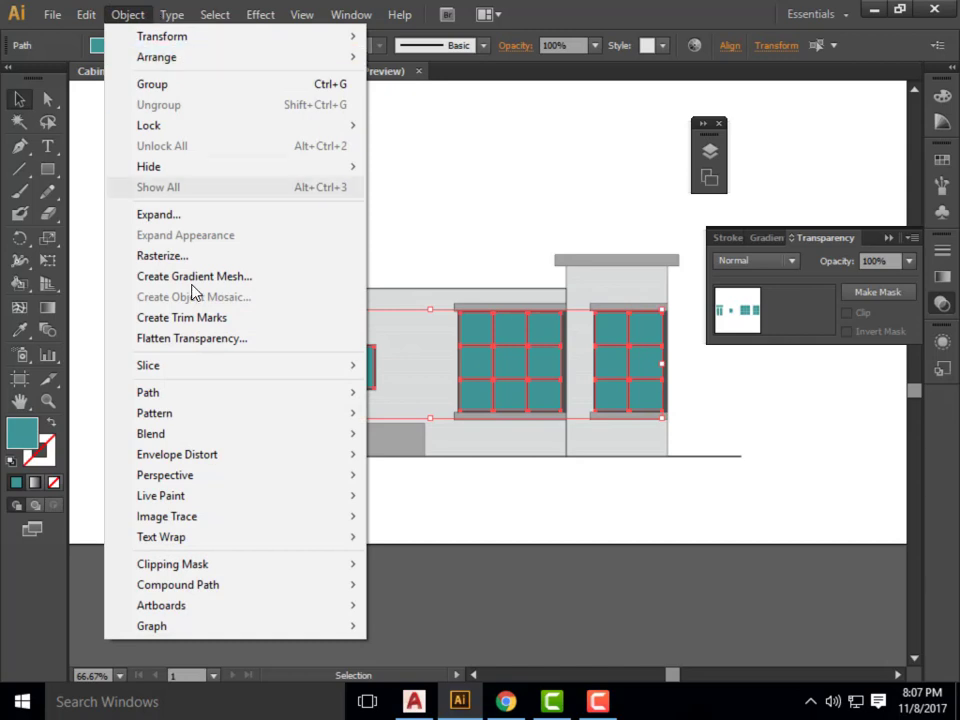
mouse_move(243, 588)
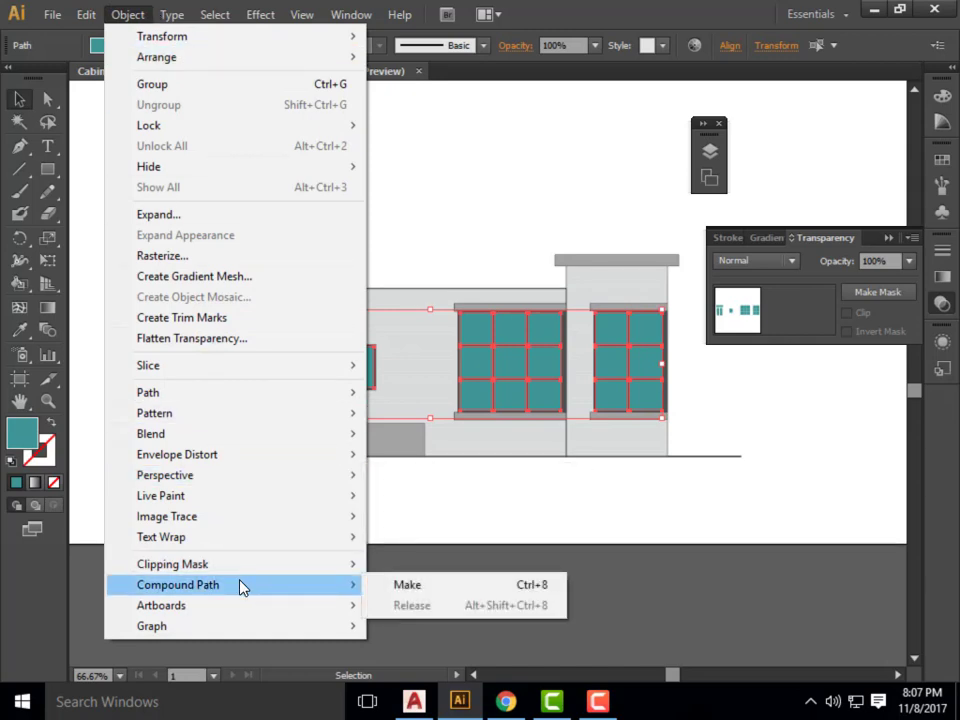
click(394, 584)
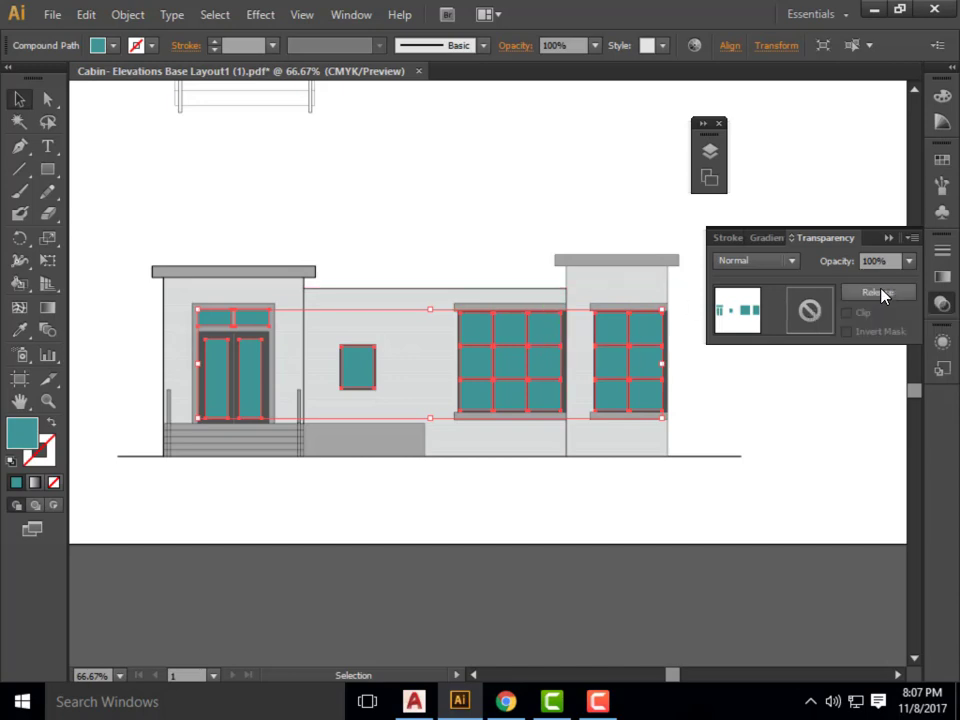
click(878, 292)
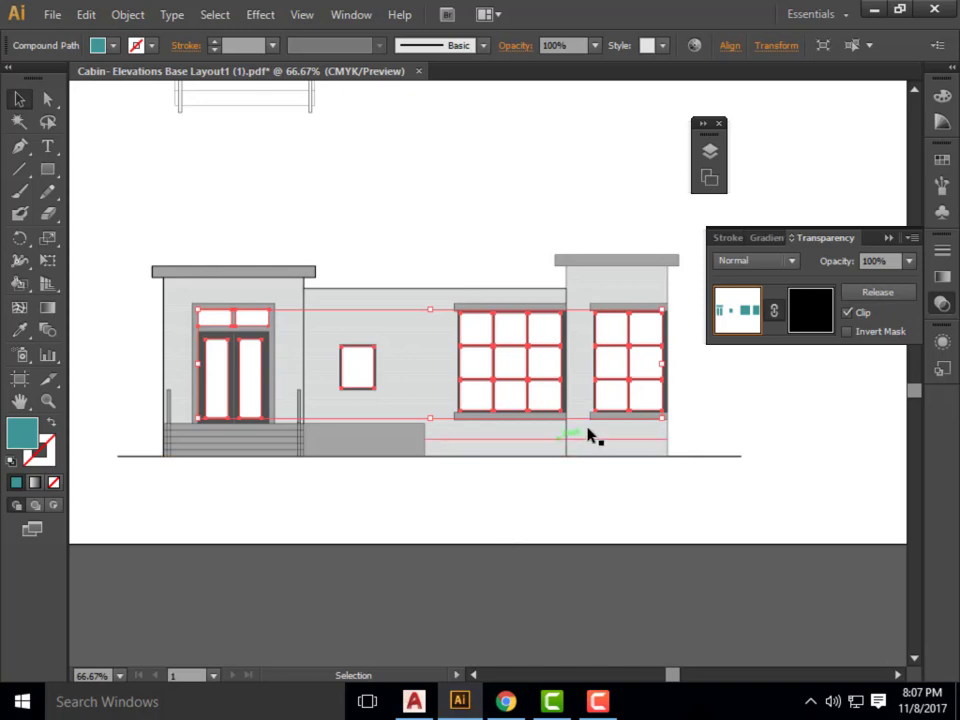
click(800, 306)
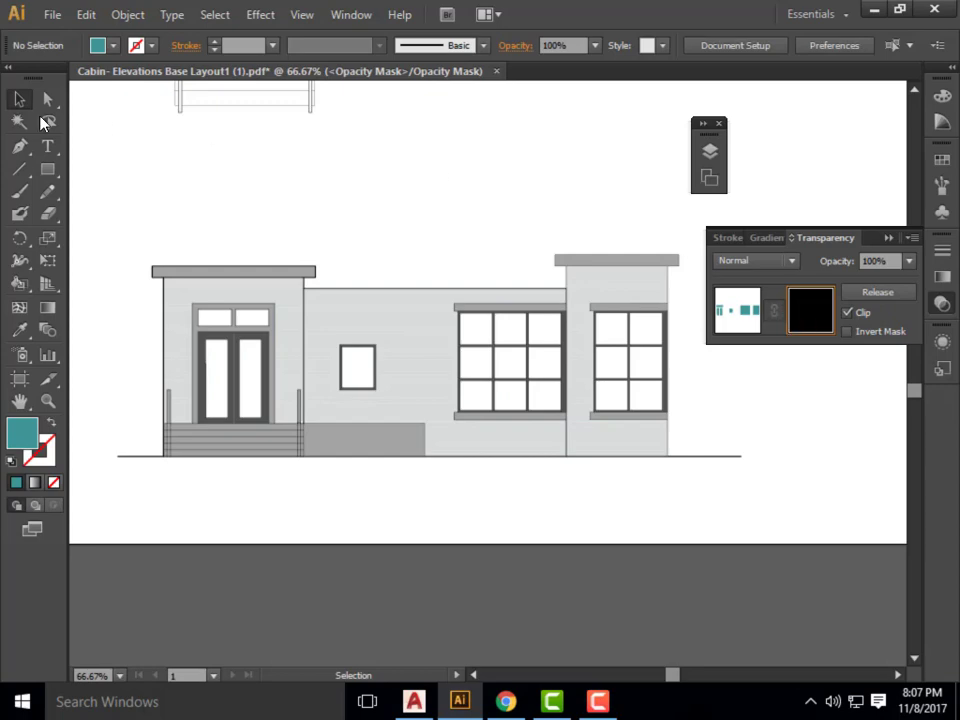
click(55, 18)
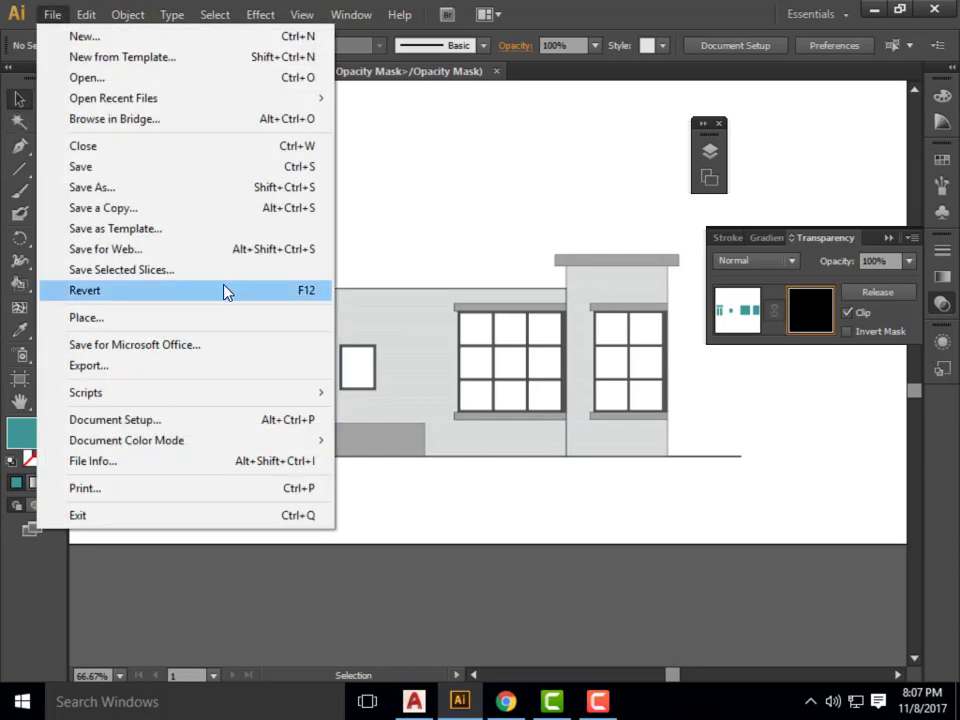
click(199, 318)
click(152, 127)
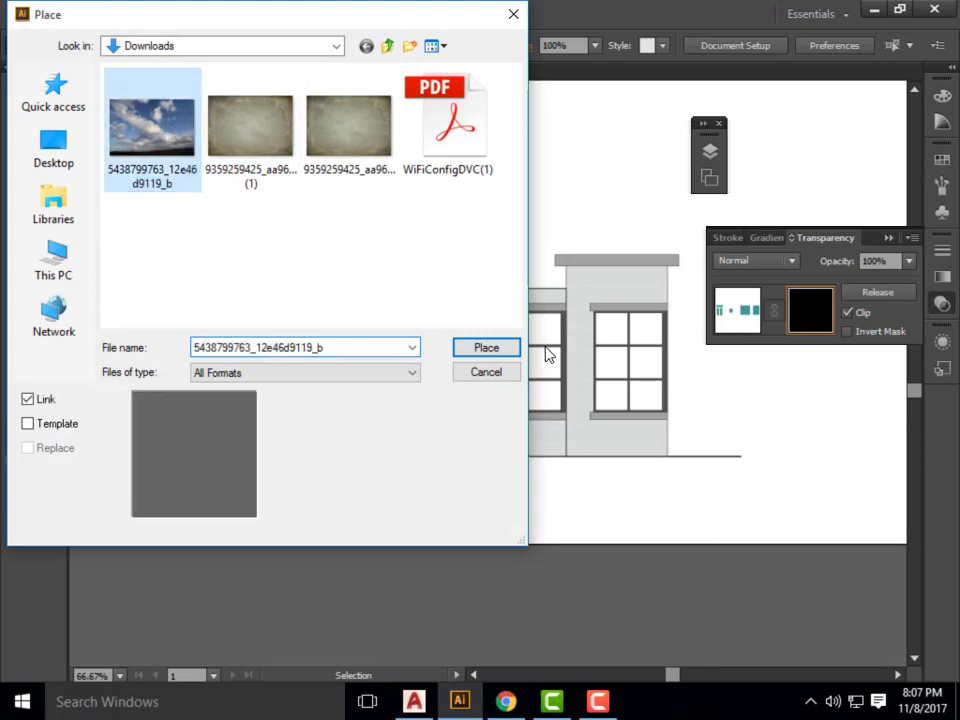
click(508, 349)
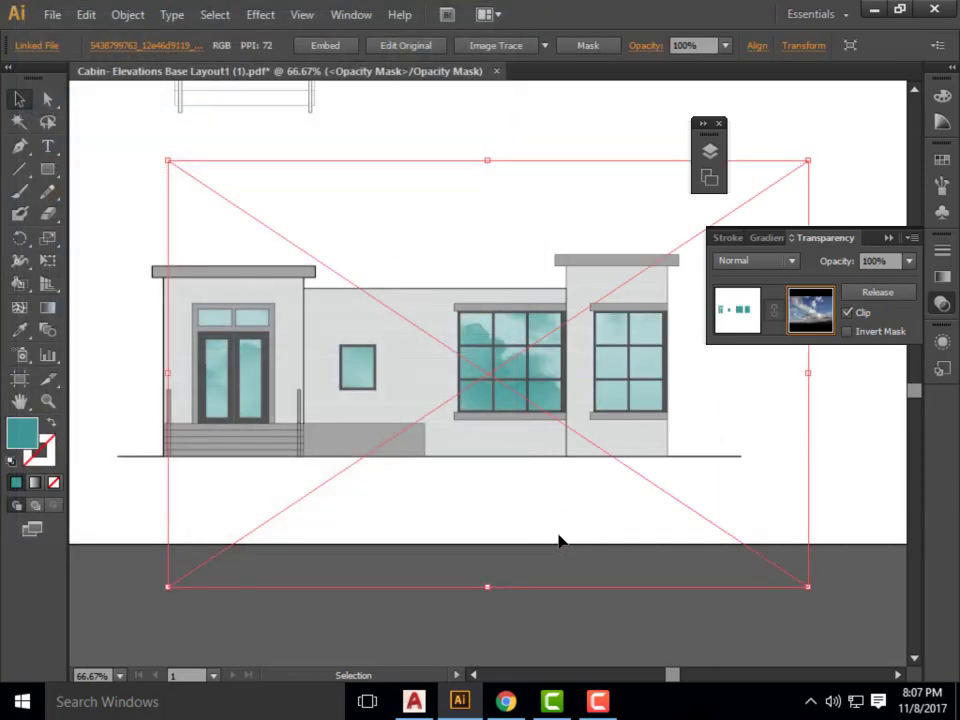
Move the sky image so it covers all the glass and set its opacity to 50%.
drag(556, 536, 572, 569)
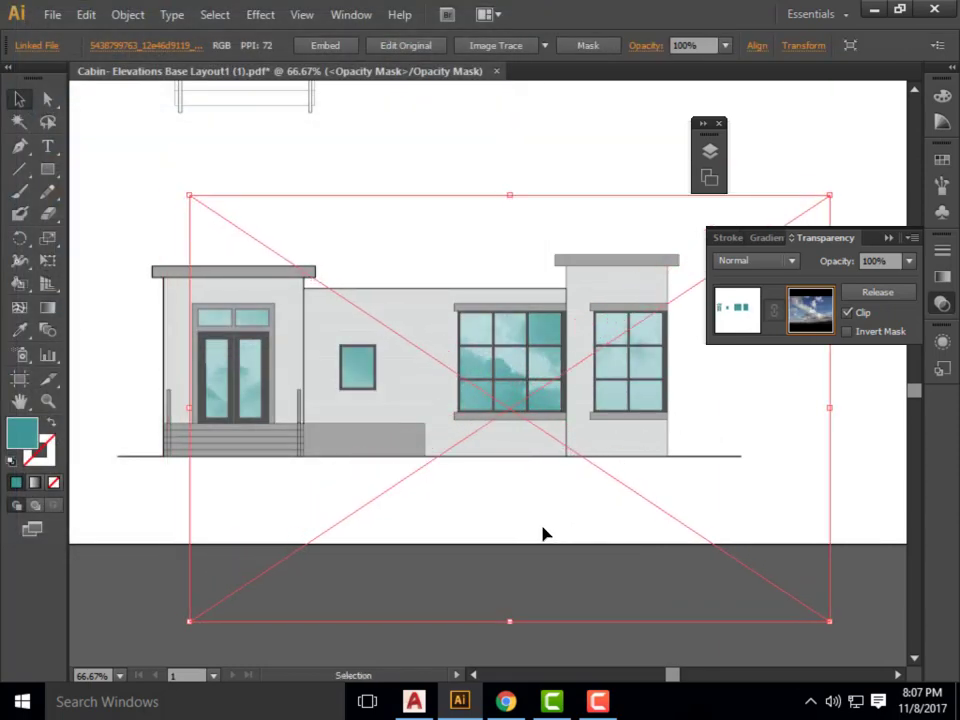
drag(540, 531, 476, 513)
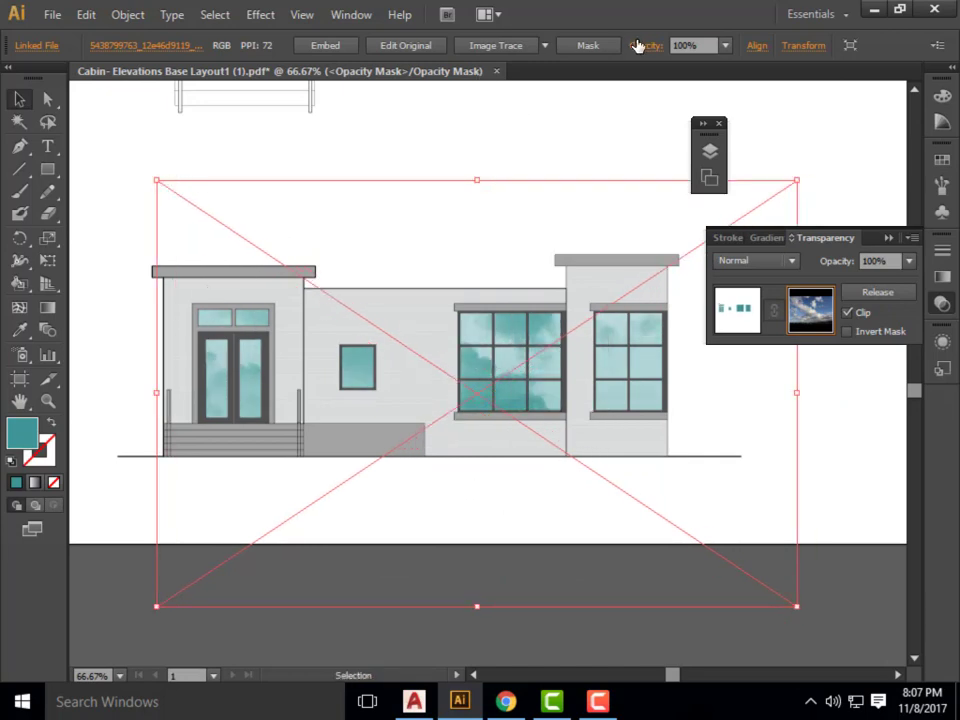
click(714, 46)
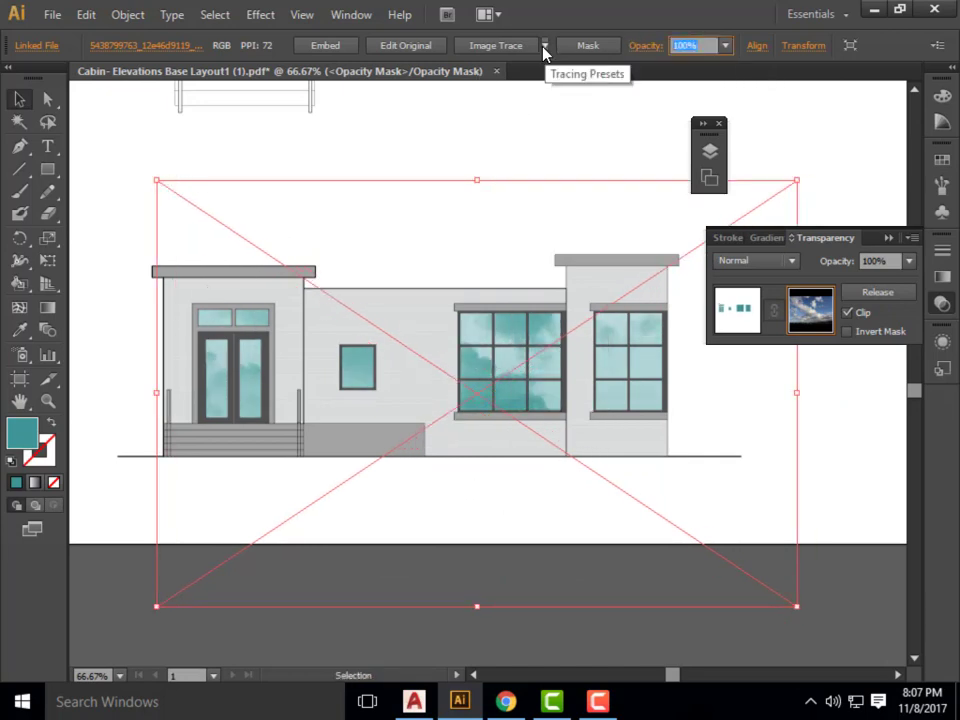
text(50)
key(Return)
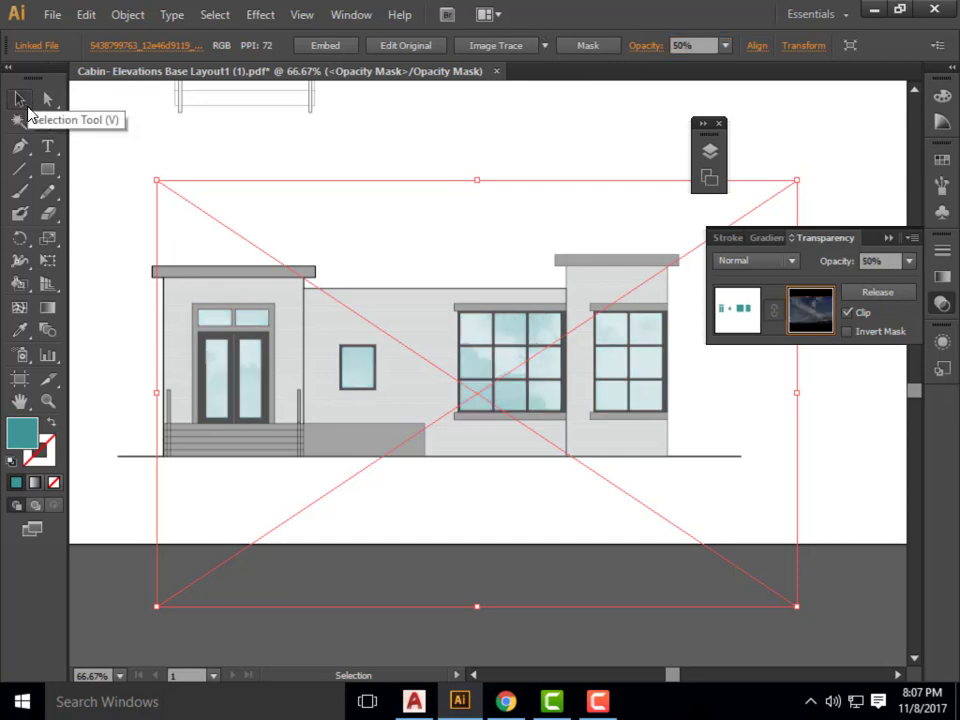
click(334, 137)
click(268, 256)
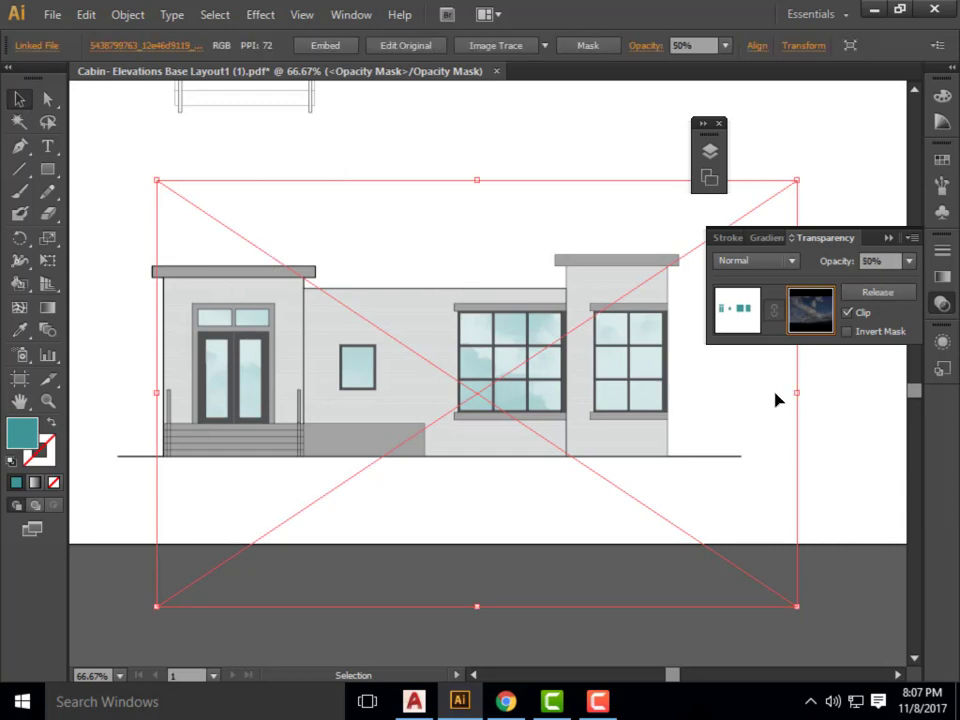
right_click(515, 352)
click(512, 334)
Inspect the layer contents of the opacity mask, then close the layer list and deselect the sky image.
click(350, 14)
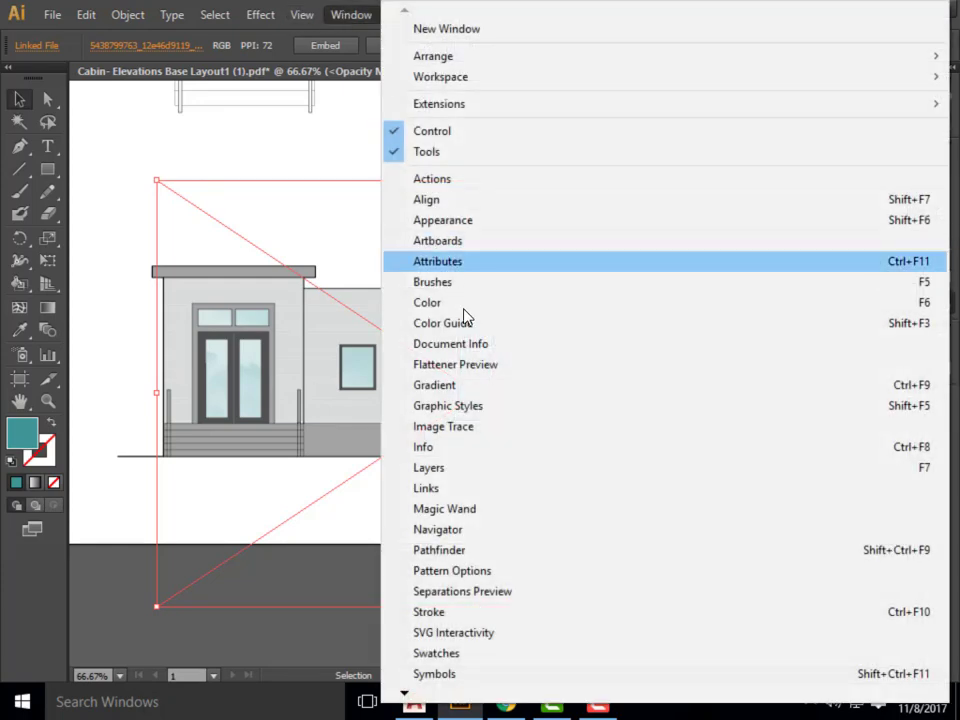
click(469, 468)
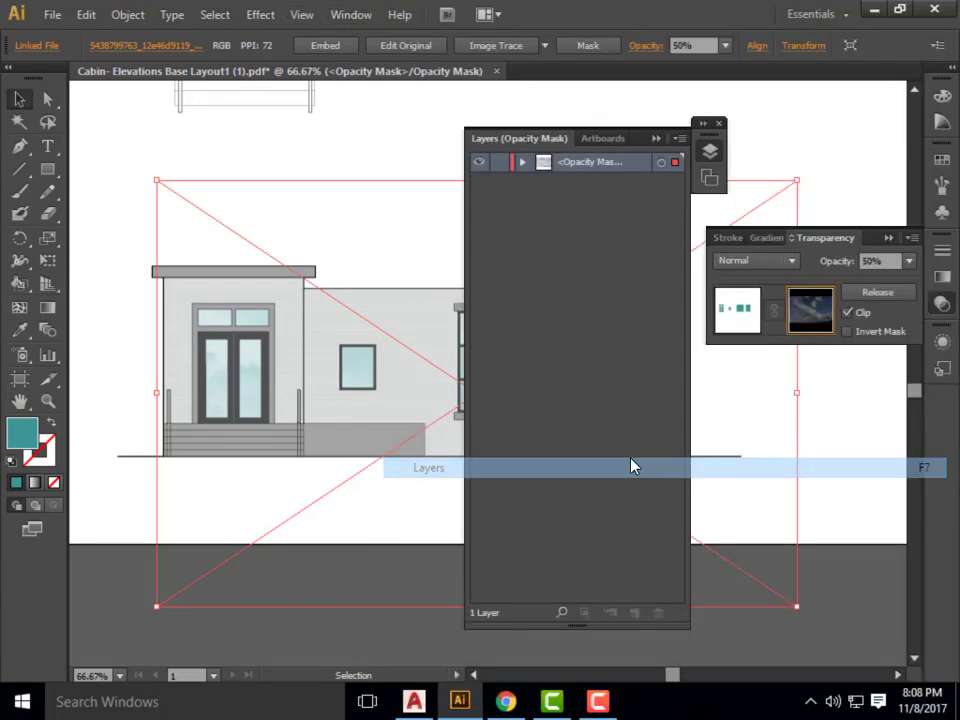
click(522, 162)
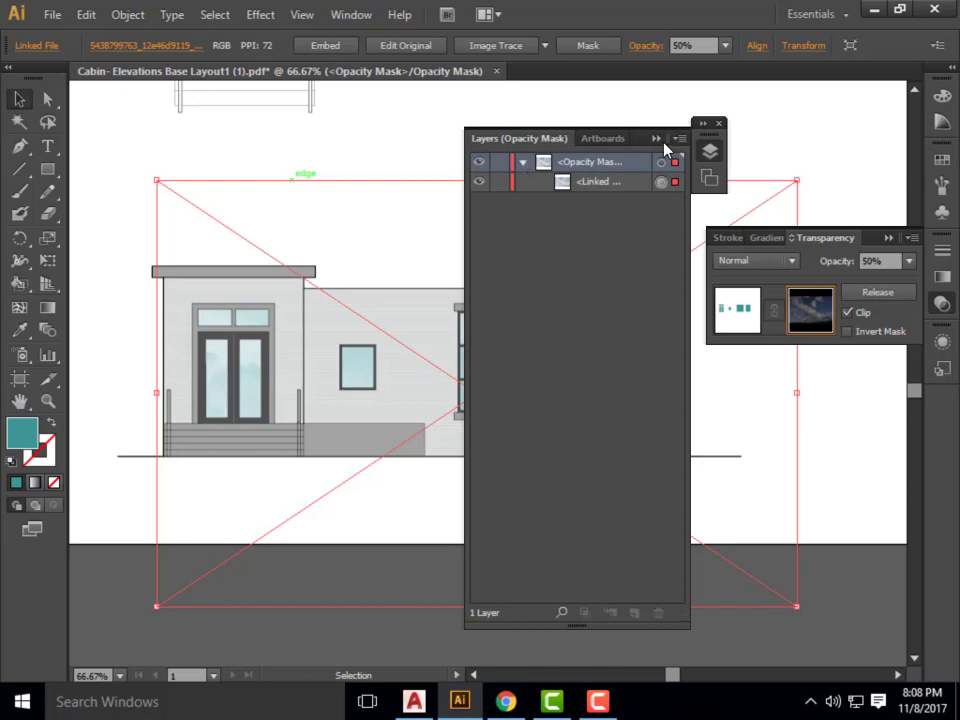
click(522, 162)
click(522, 162)
click(523, 165)
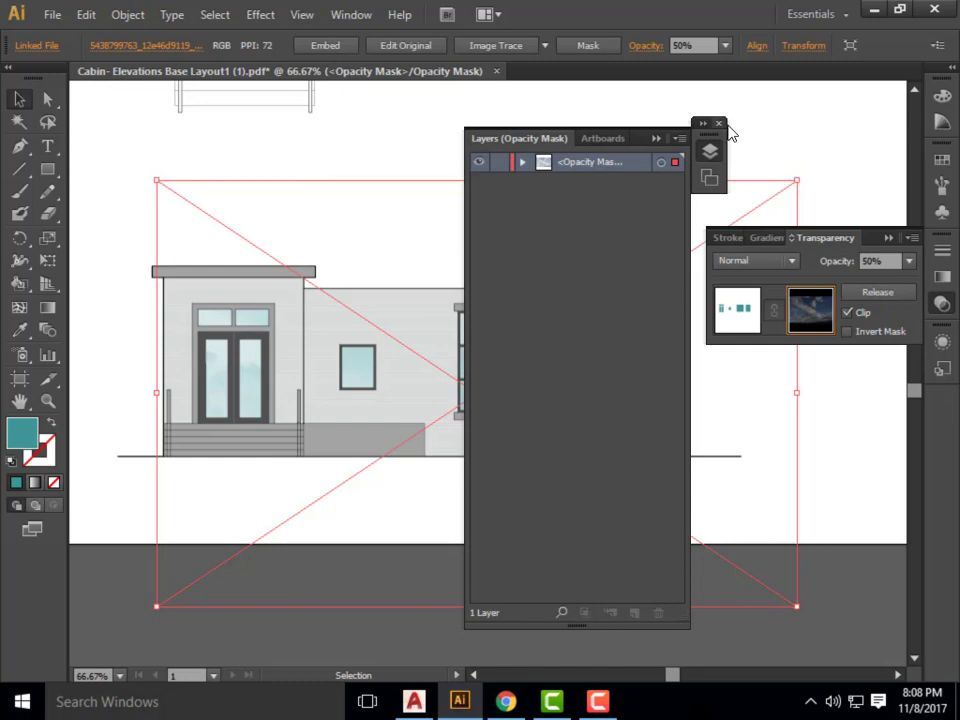
click(718, 123)
click(740, 130)
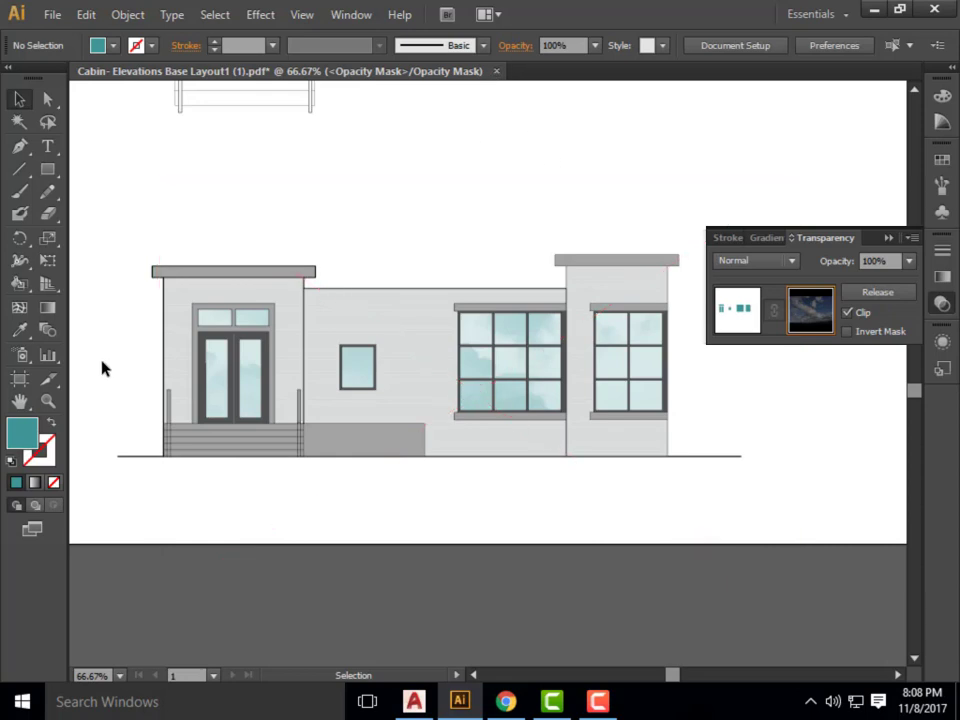
Try shifting the sky image to the right inside the opacity mask, and undo the move.
drag(165, 284, 252, 282)
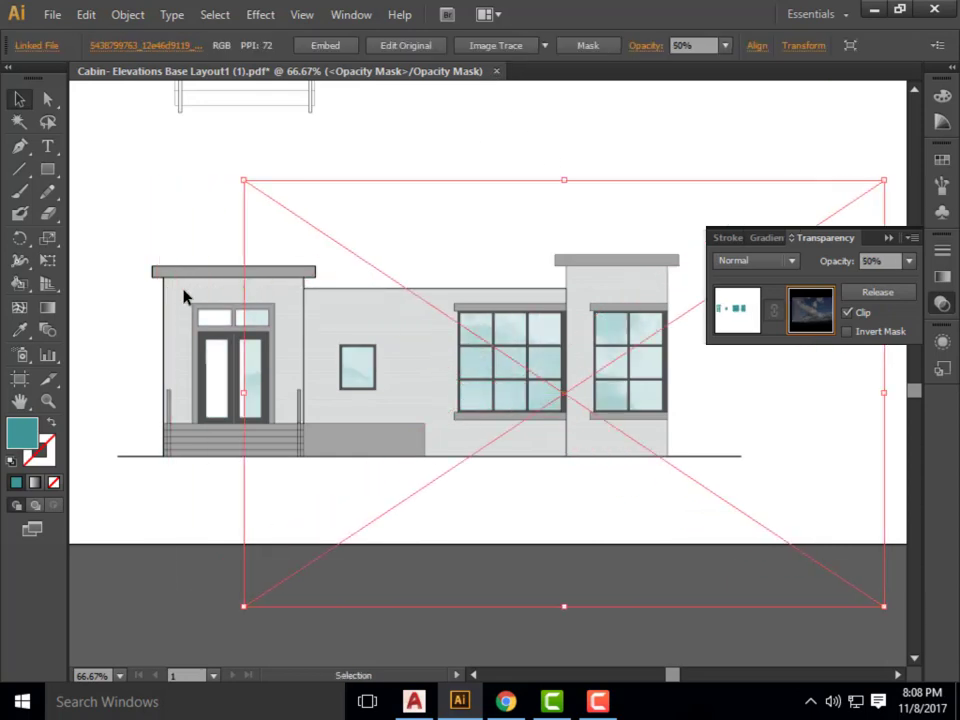
click(183, 296)
key(ctrl+z)
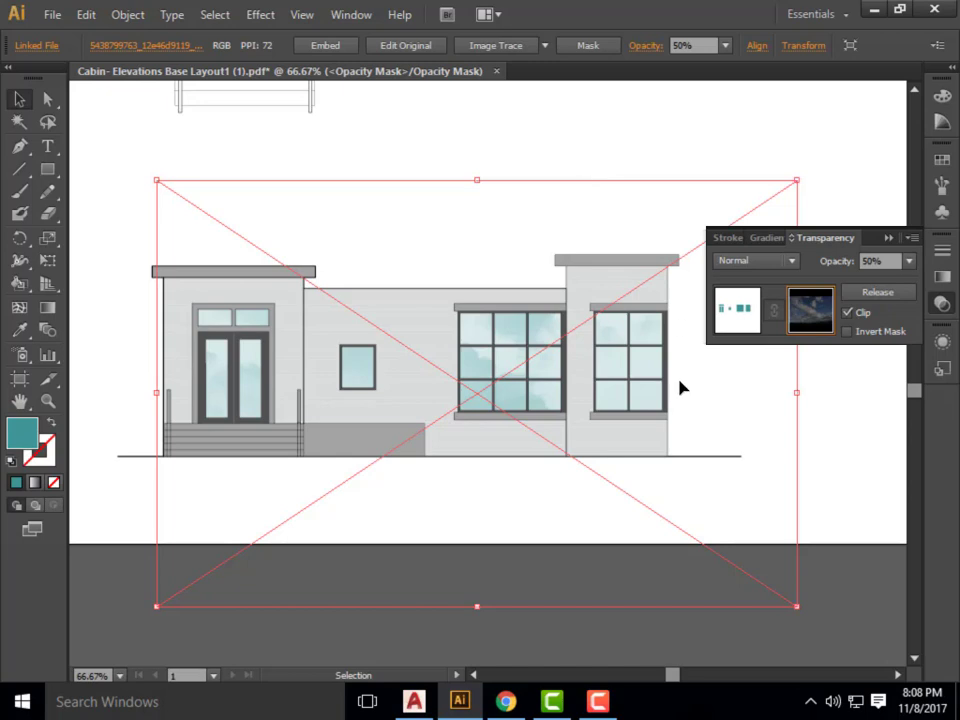
click(597, 701)
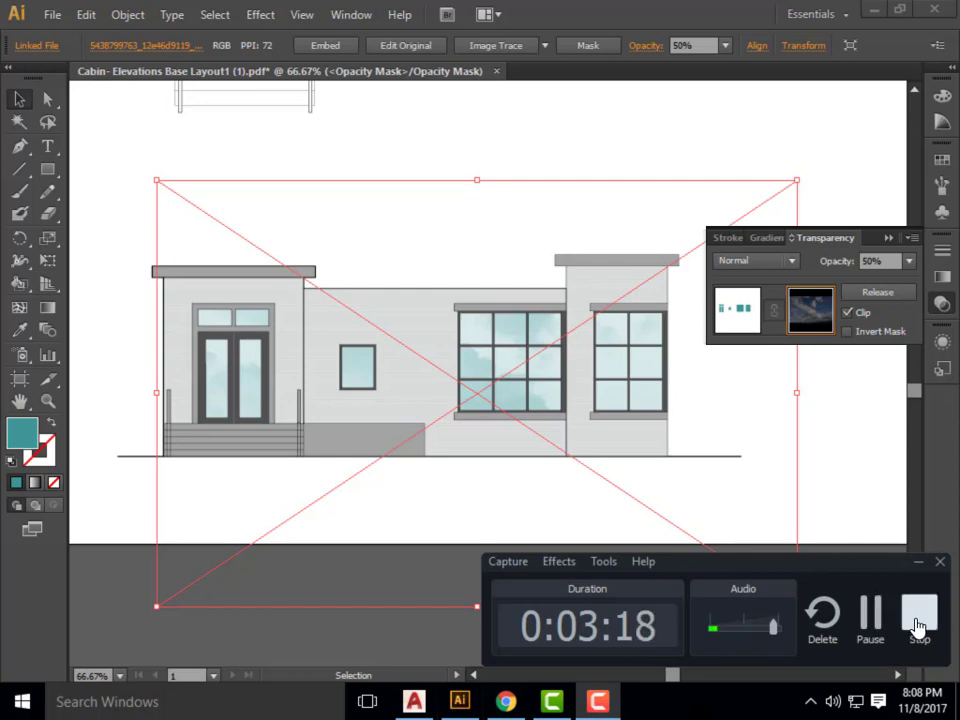
click(878, 625)
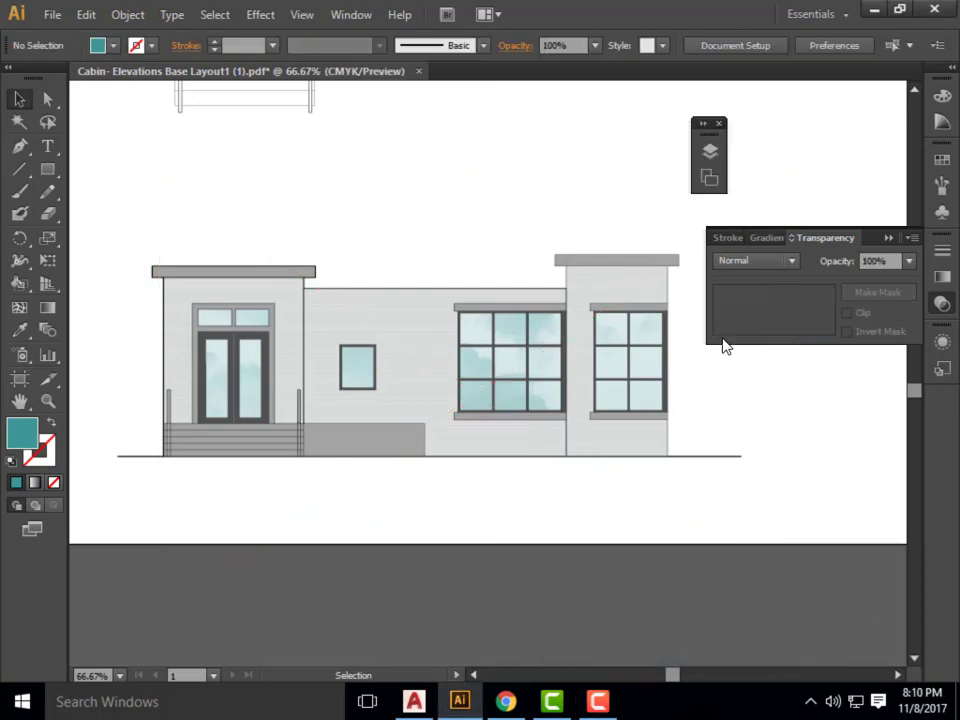
click(598, 701)
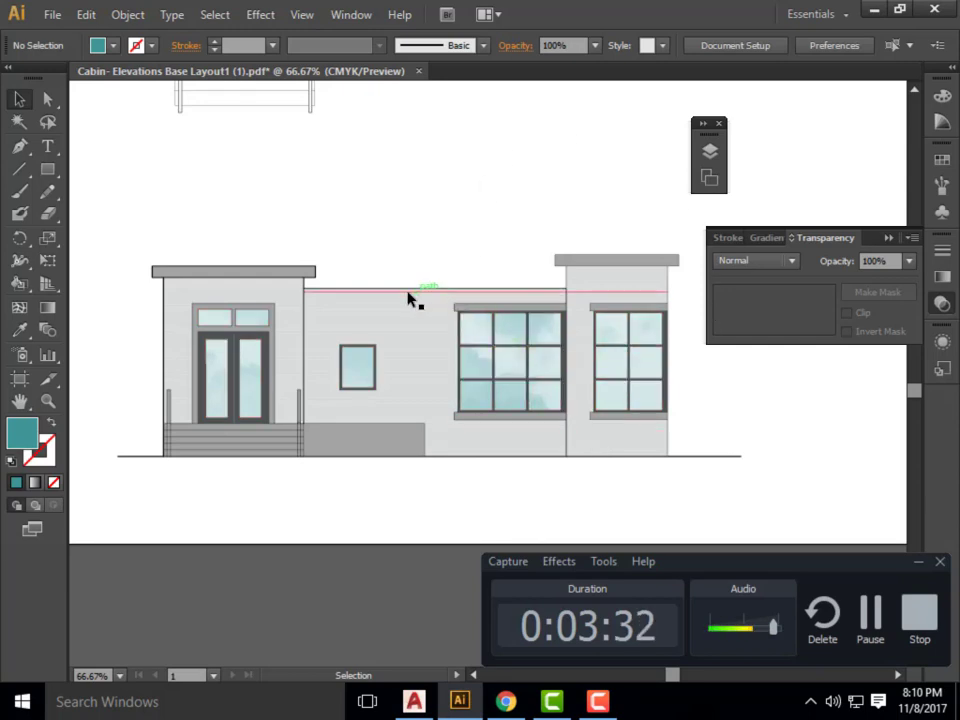
click(336, 15)
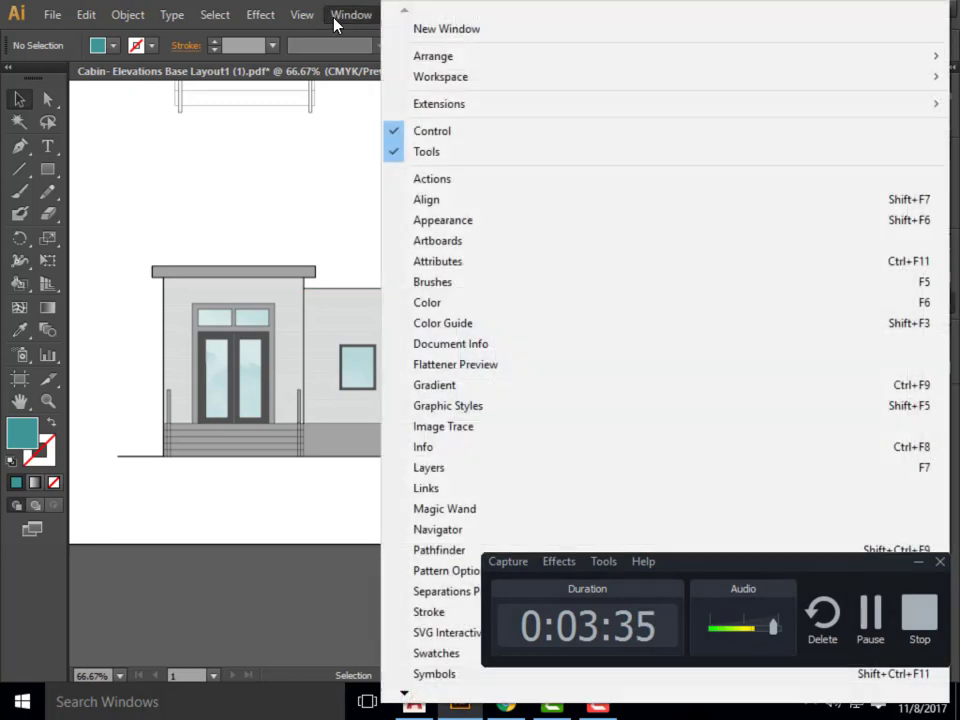
click(476, 470)
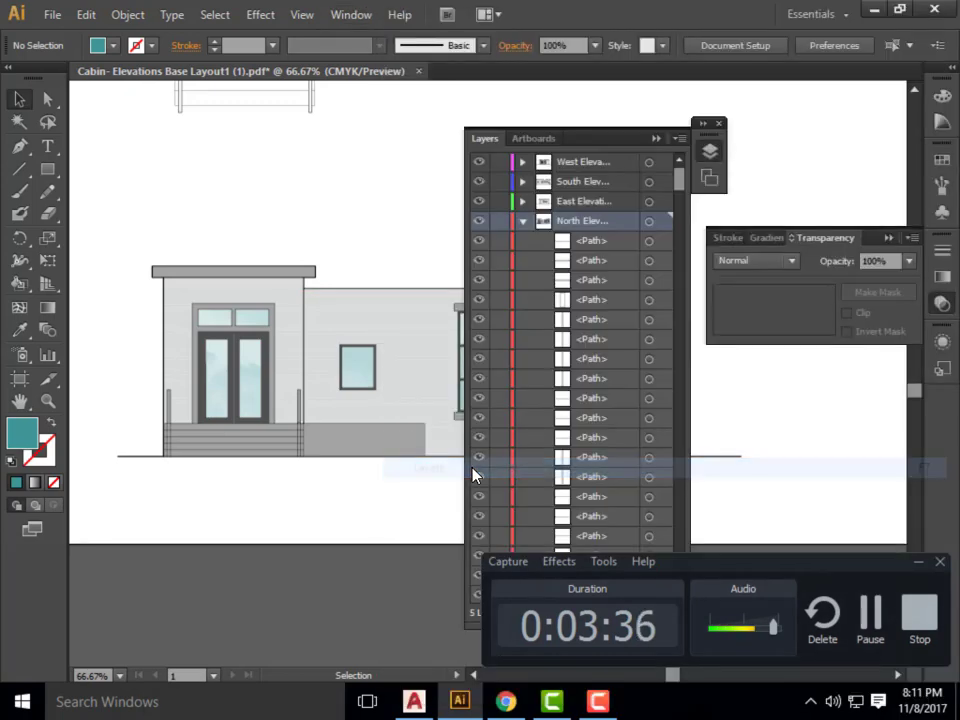
click(657, 139)
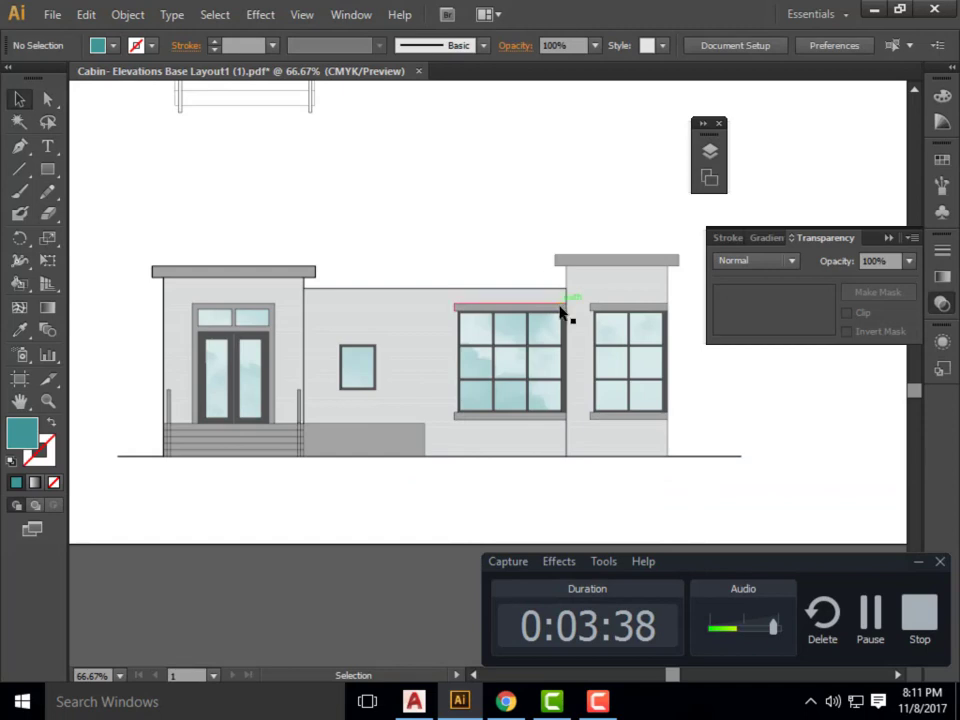
Try releasing the compound path of the window and door glass, and undo the release.
click(510, 336)
right_click(510, 336)
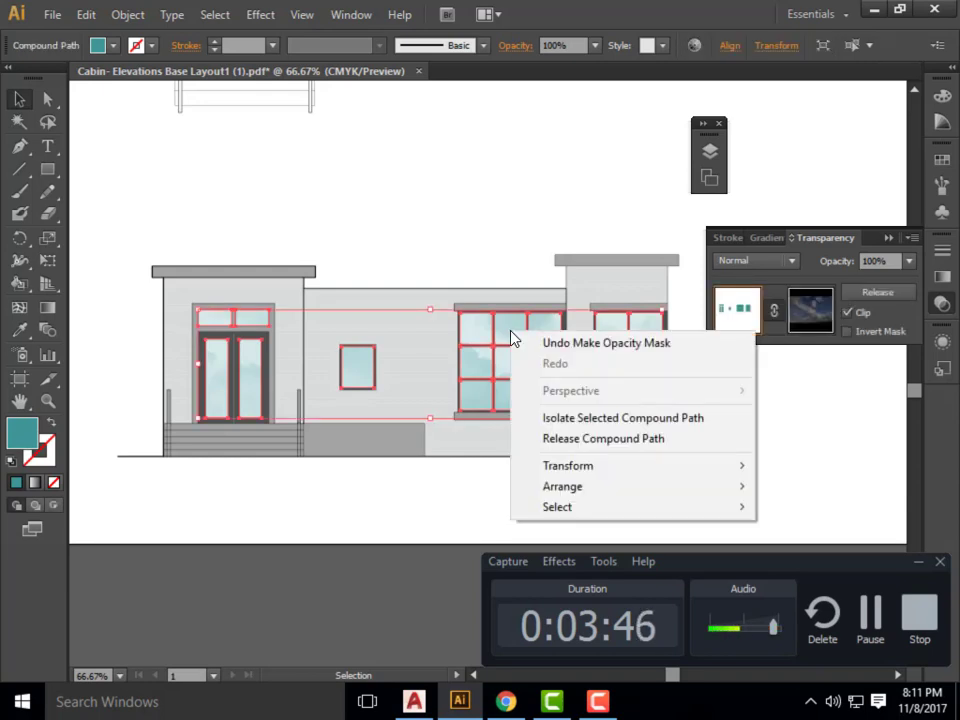
click(601, 445)
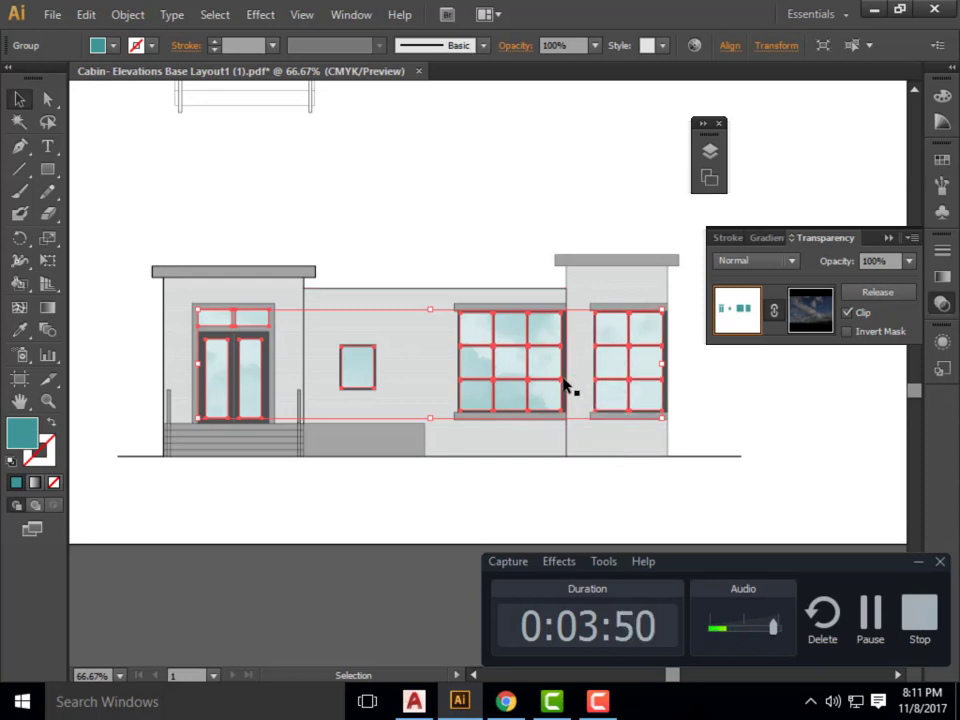
key(ctrl+z)
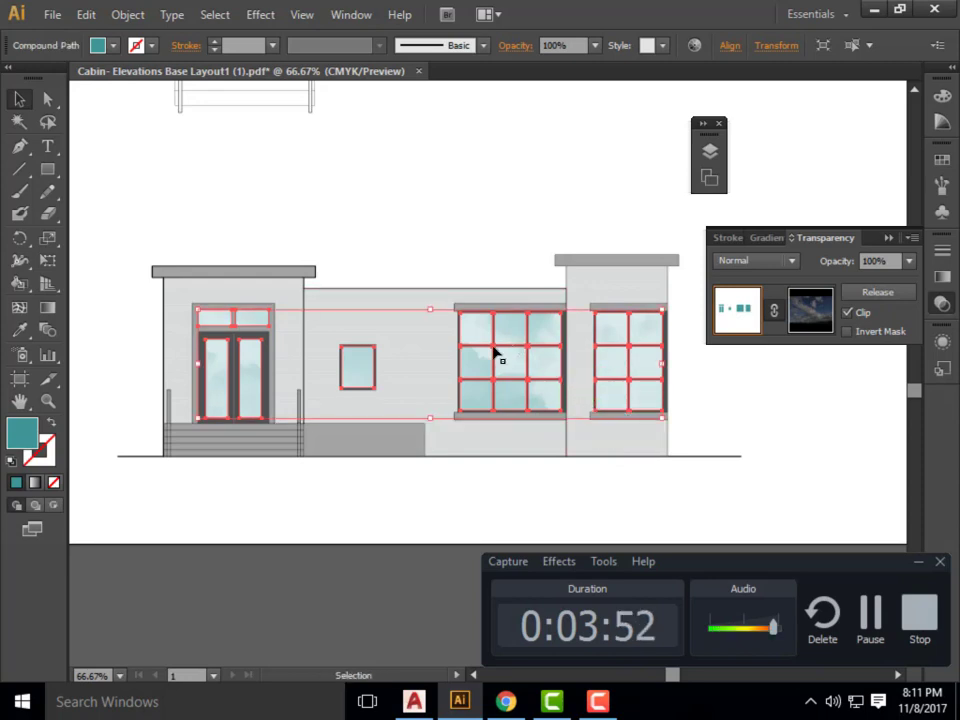
Release the compound path of the window and door glass and clear the selection.
right_click(506, 331)
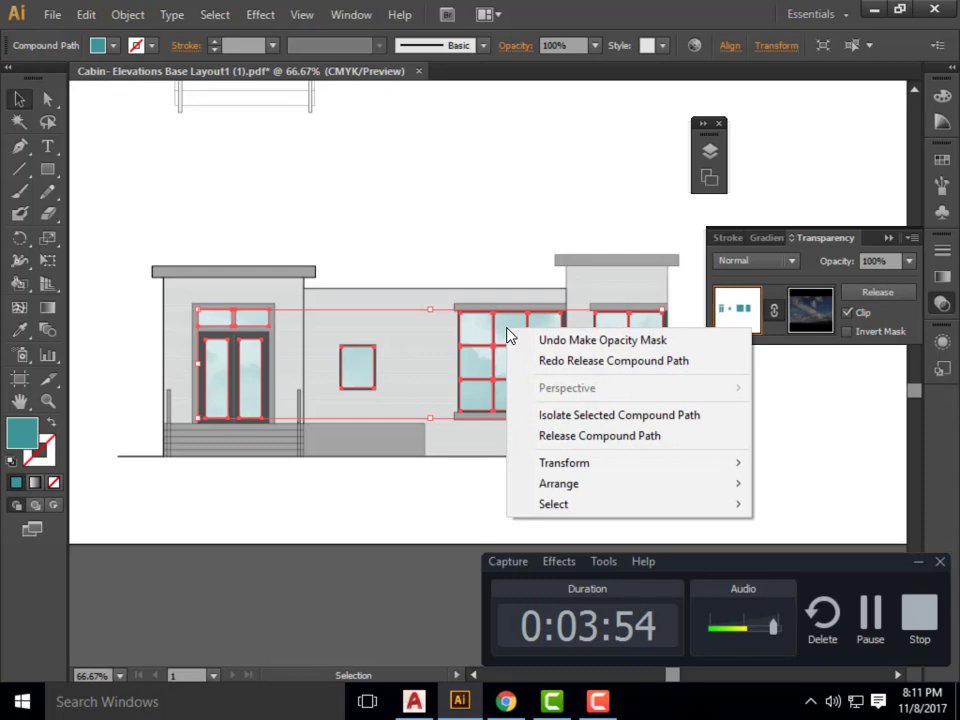
click(580, 438)
click(677, 520)
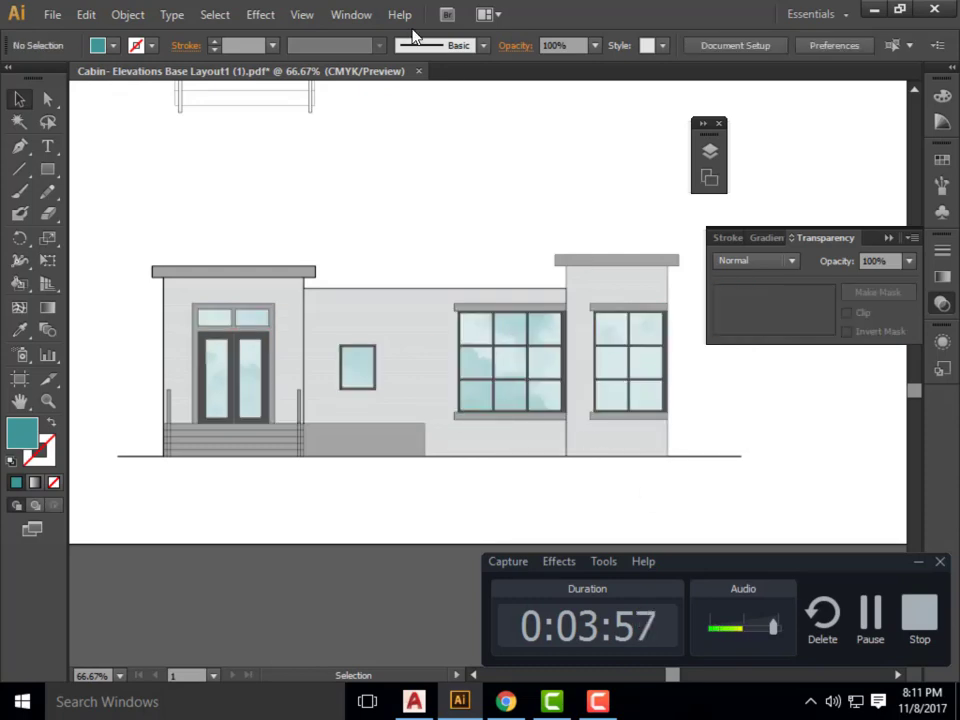
Show the layer list, collapse the North Elevation layer, and close the list.
click(350, 15)
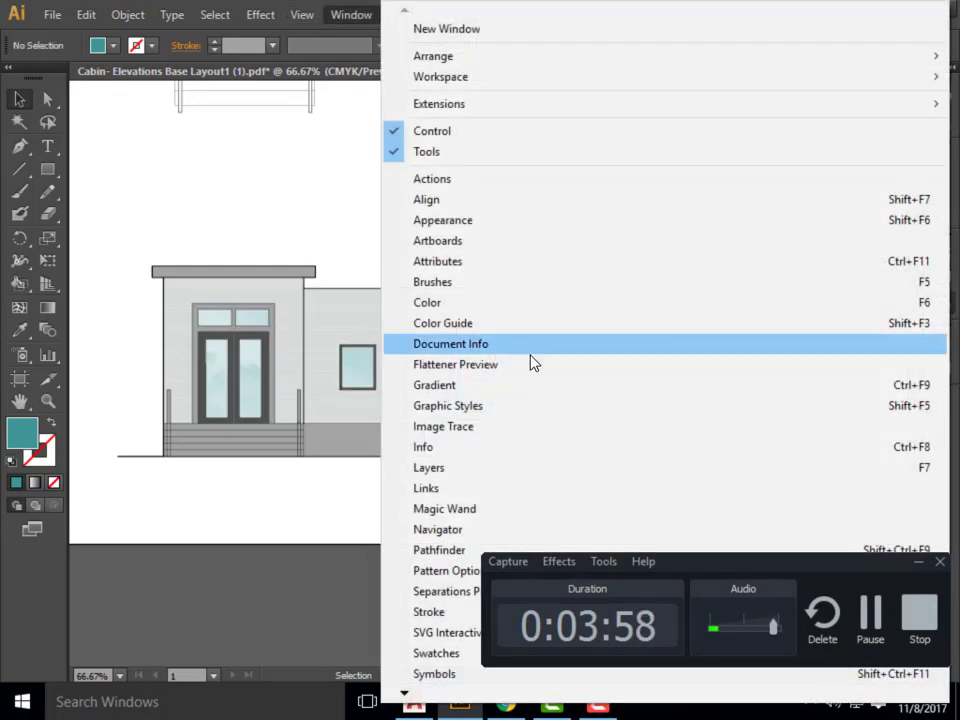
click(447, 470)
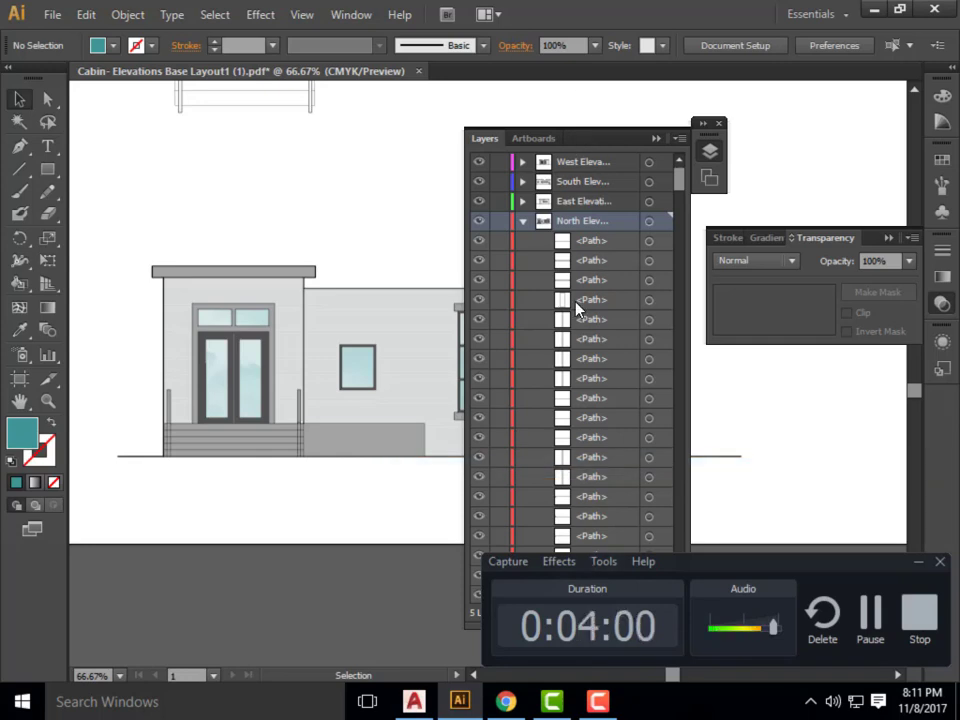
click(522, 221)
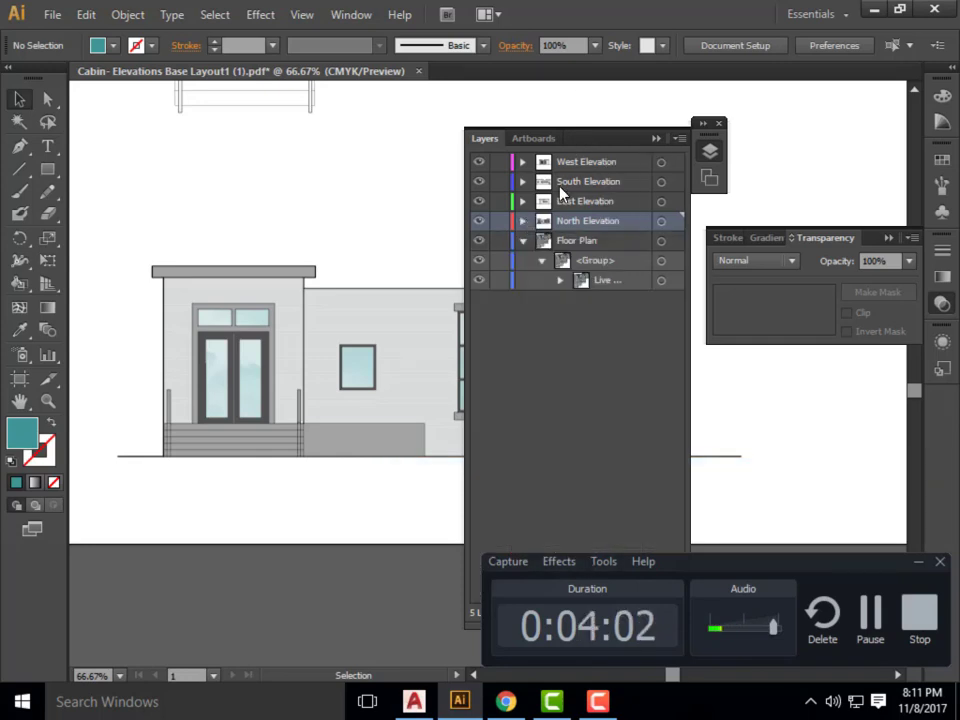
click(655, 139)
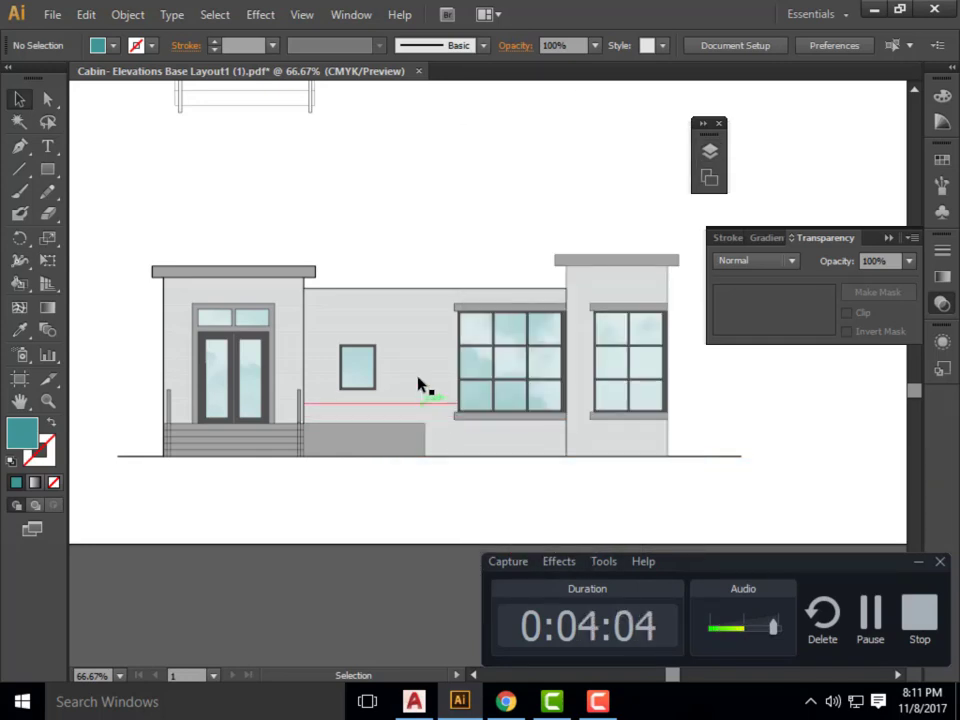
Select a light grey siding strip between the small window and the large window, and extend the selection to all objects with the same fill color.
click(418, 368)
key(ctrl+plus)
key(ctrl+plus)
key(ctrl+plus)
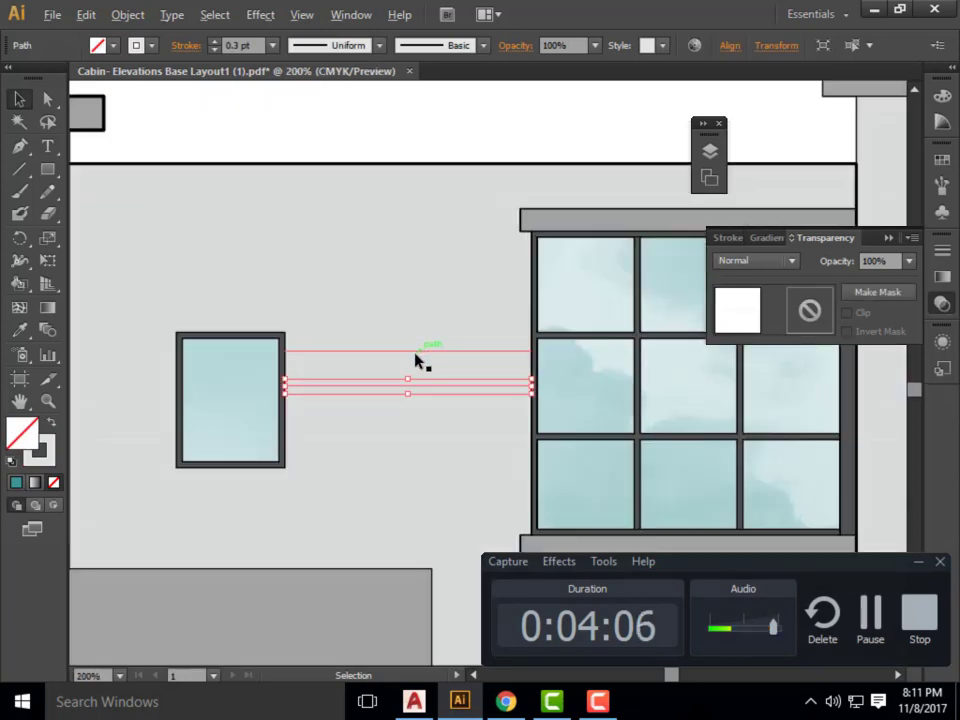
click(396, 368)
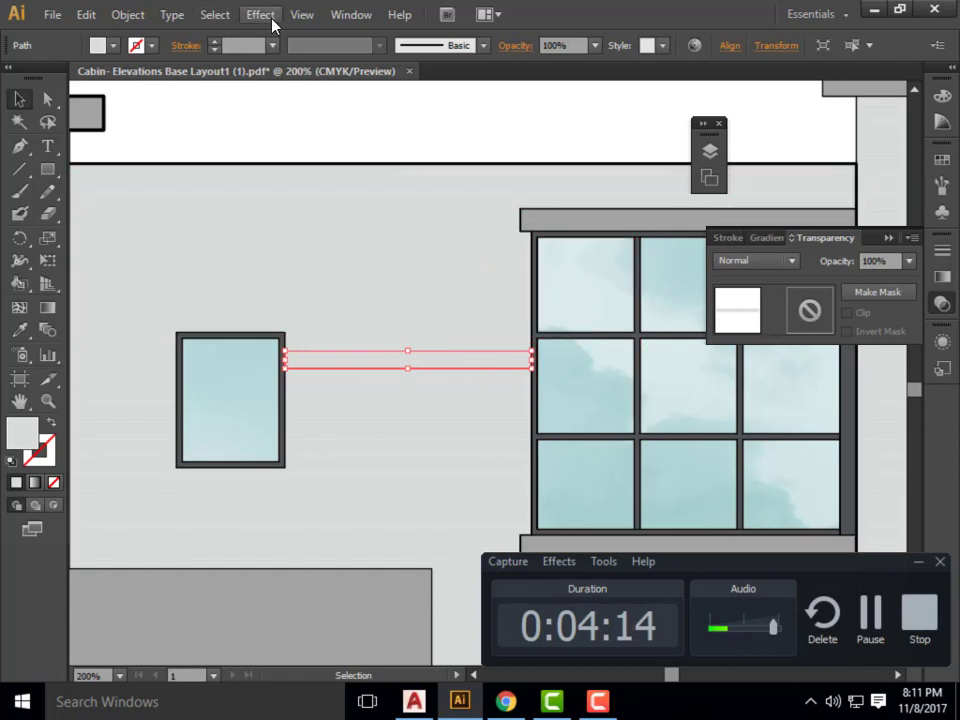
click(216, 15)
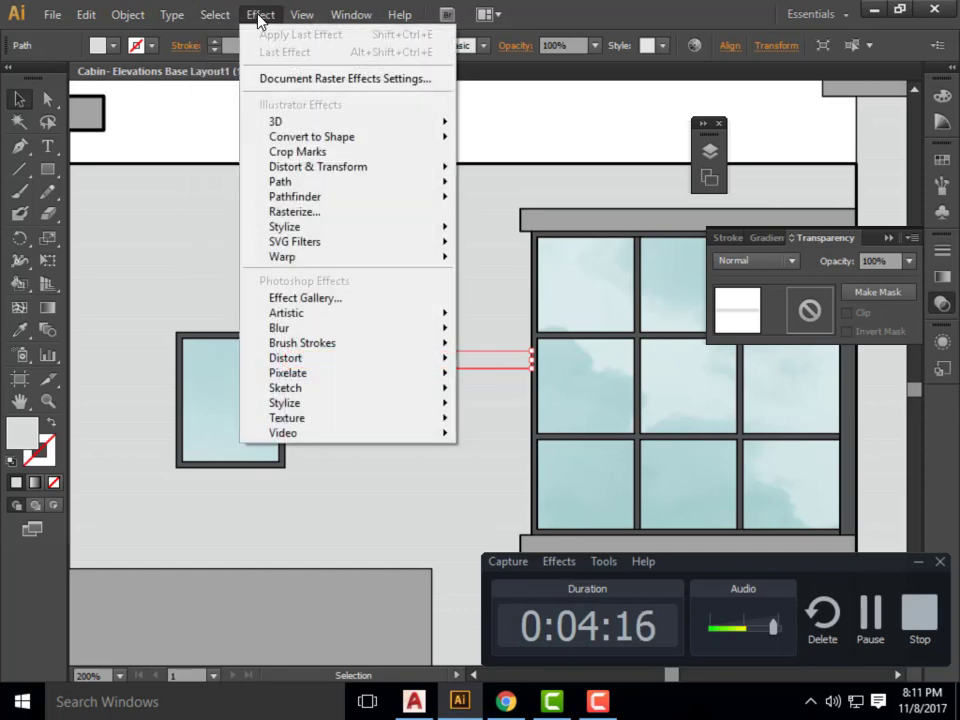
mouse_move(292, 15)
mouse_move(214, 20)
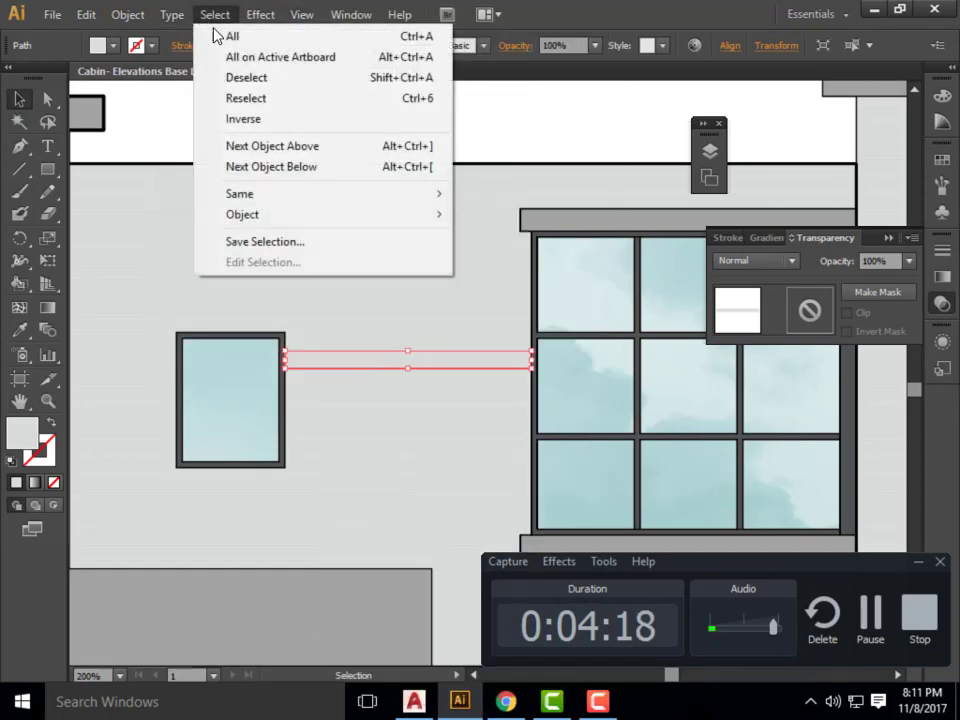
mouse_move(400, 194)
click(563, 289)
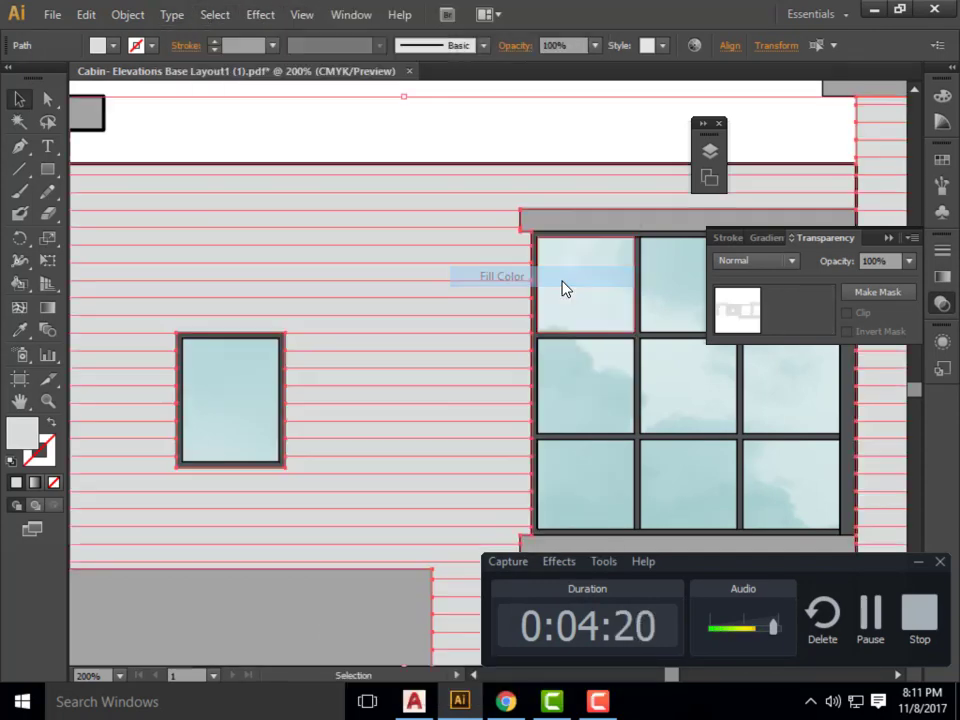
Combine the selected siding strips of the north elevation into a compound path and create an opacity mask on it.
scroll(440, 346, down, 4)
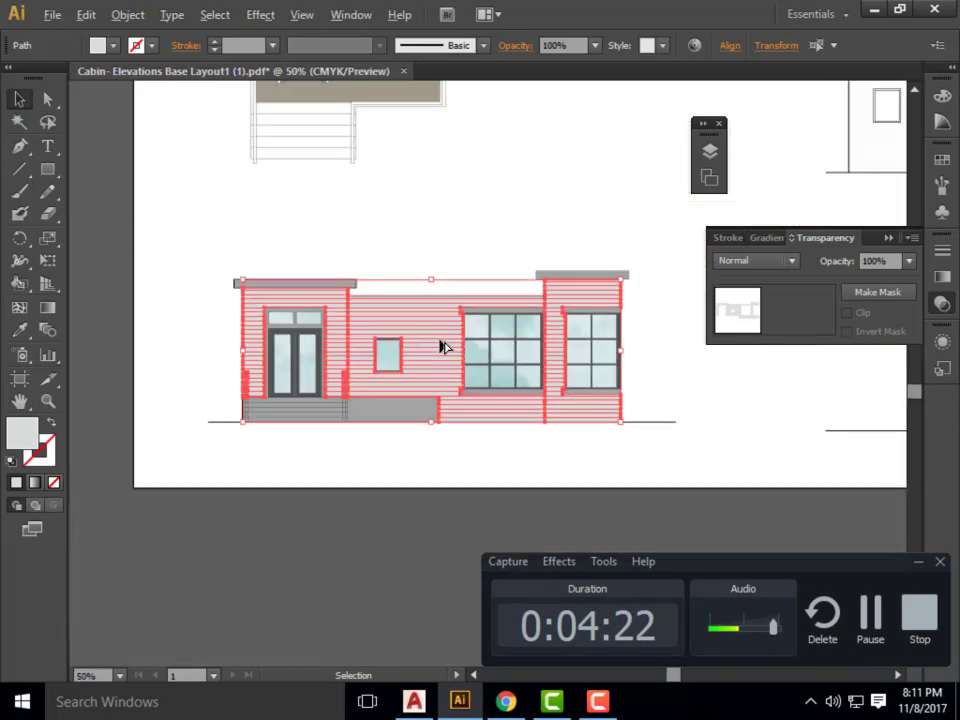
scroll(430, 345, up, 1)
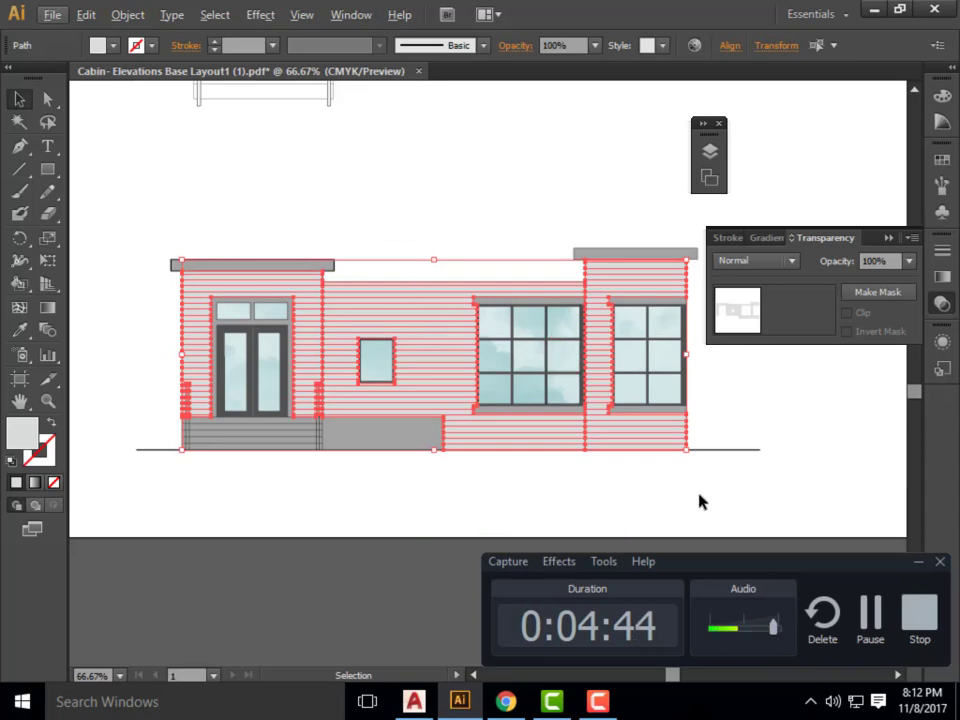
click(133, 16)
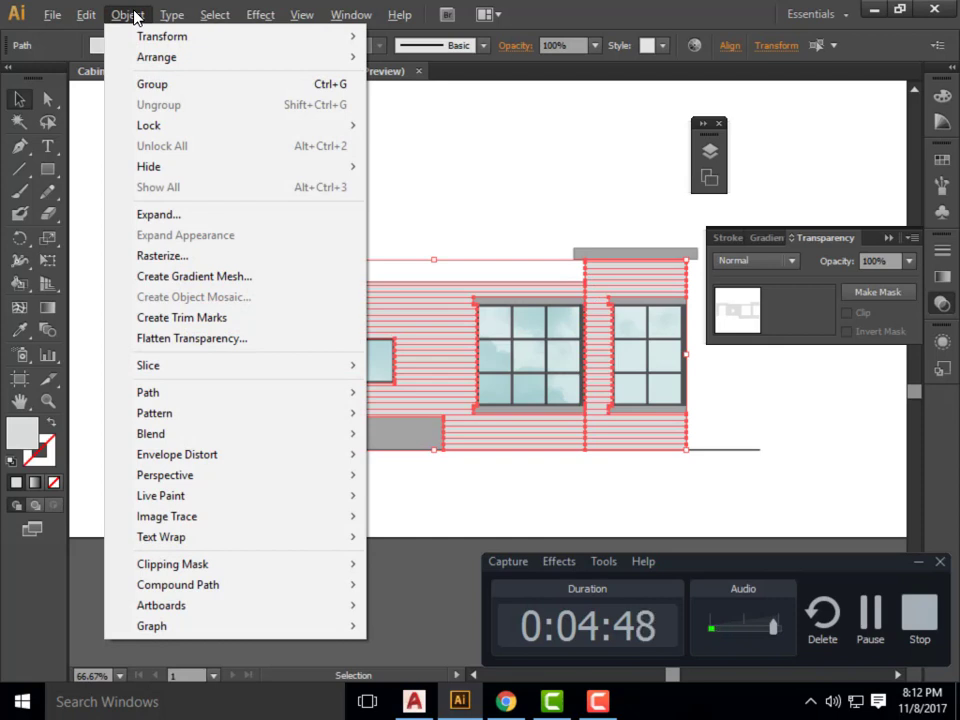
mouse_move(280, 596)
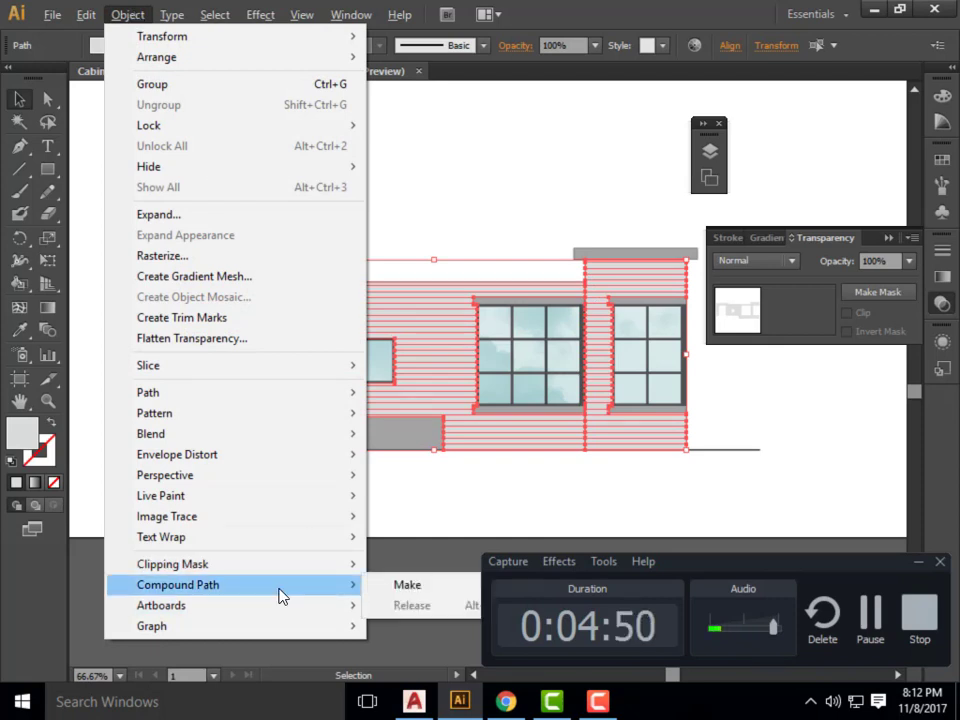
click(404, 586)
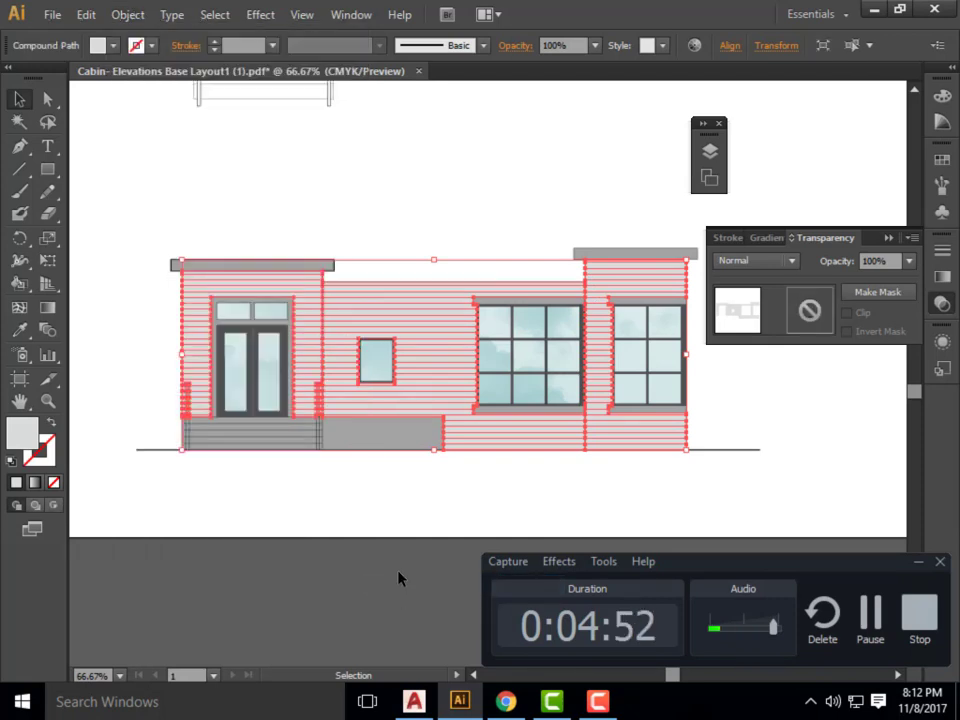
click(875, 293)
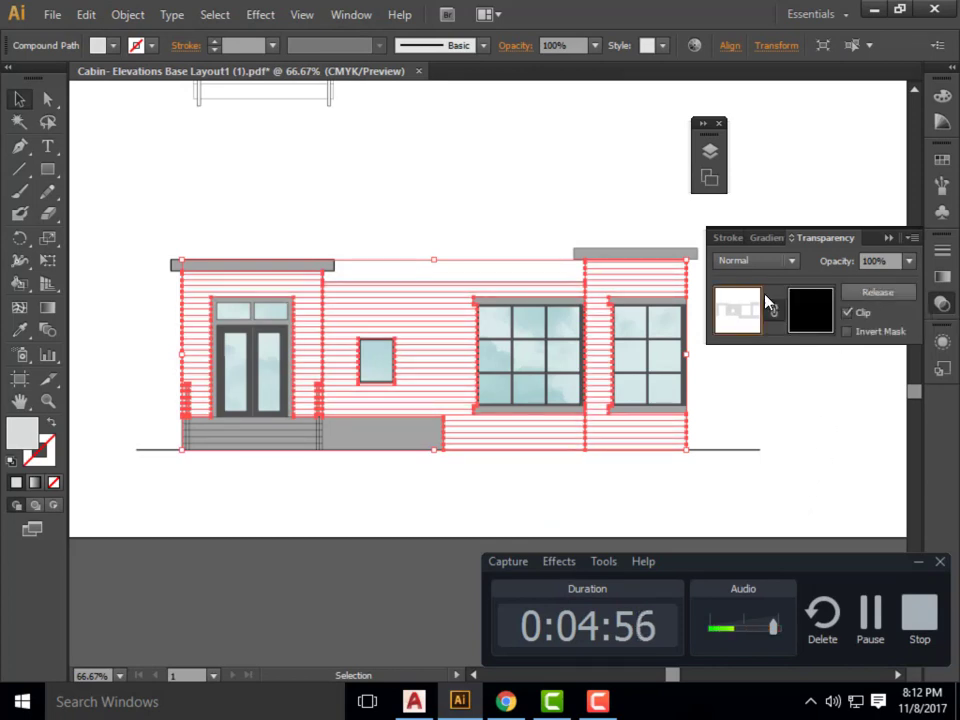
Switch to Chrome and return from the sky 12 photo page on Flickr to the photo search results.
mouse_move(503, 704)
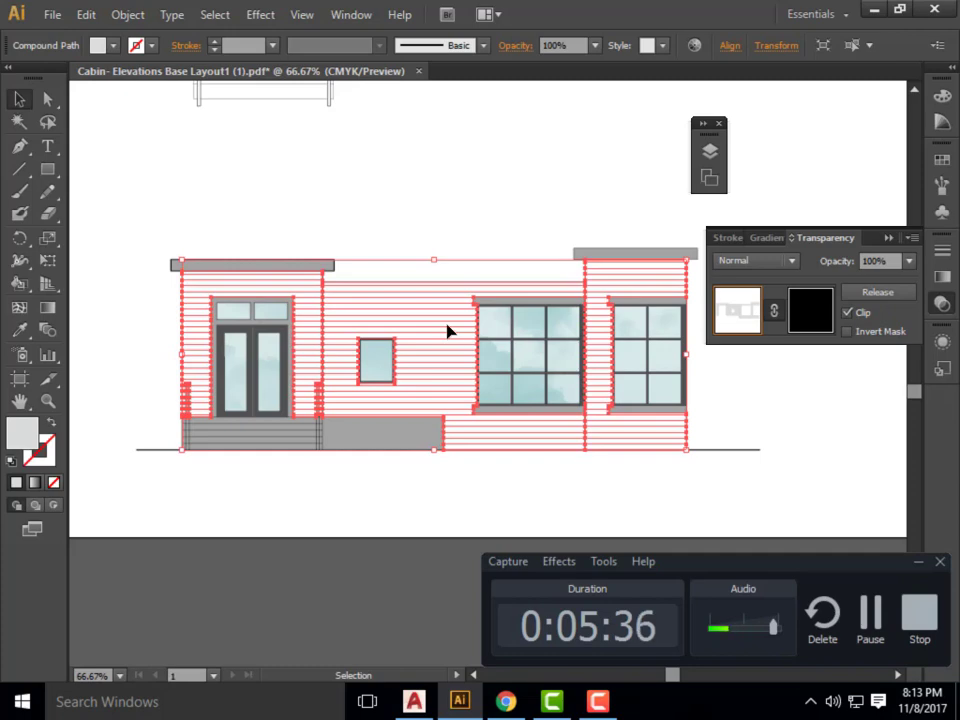
click(505, 705)
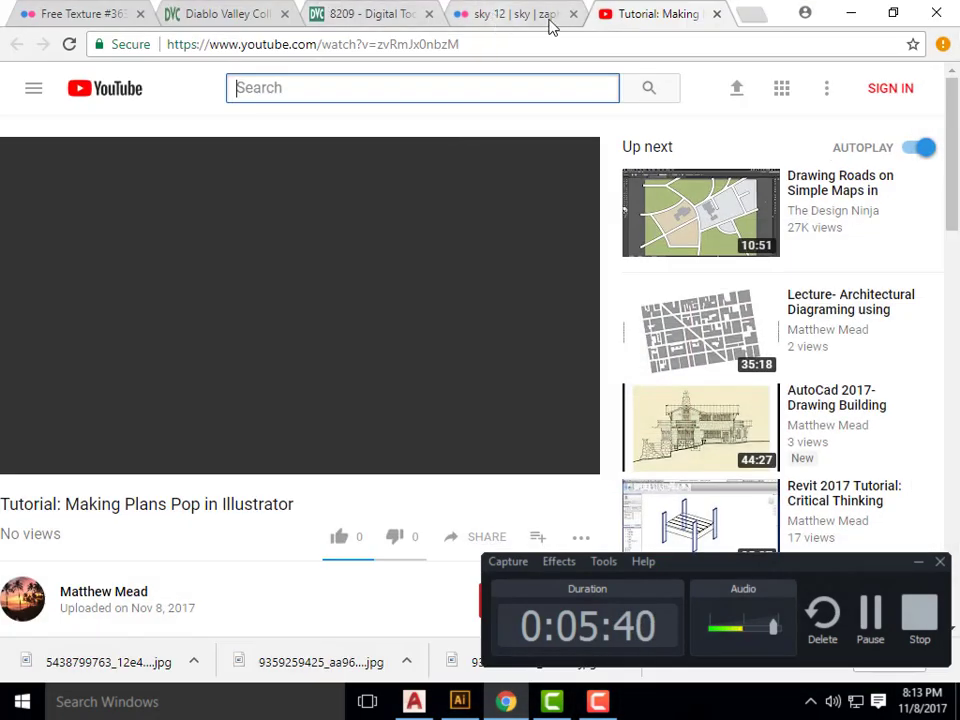
click(751, 22)
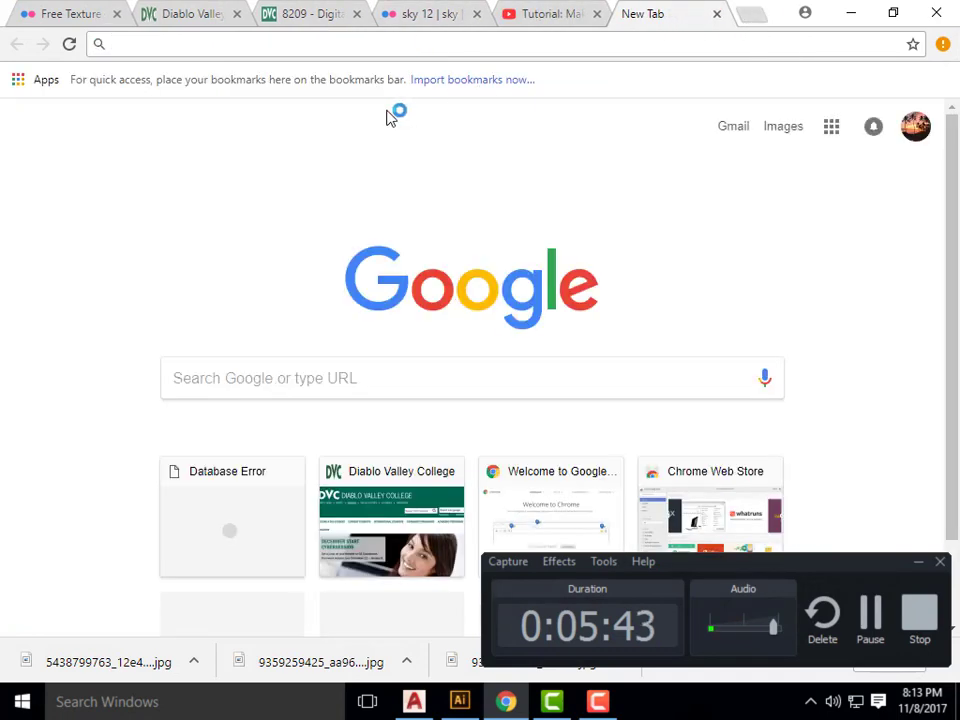
click(435, 26)
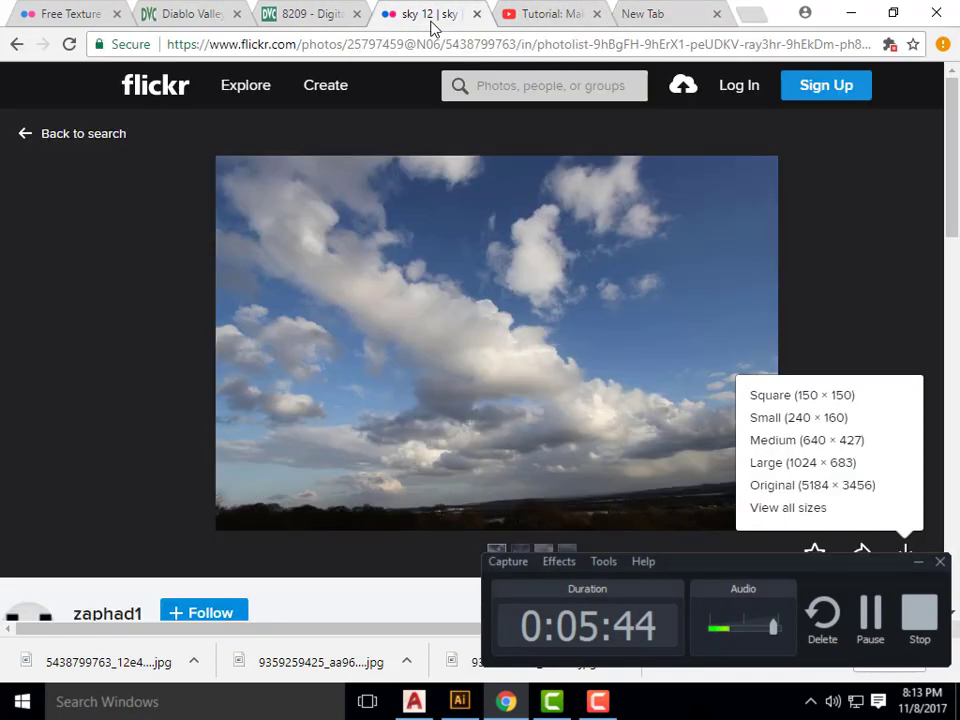
click(16, 44)
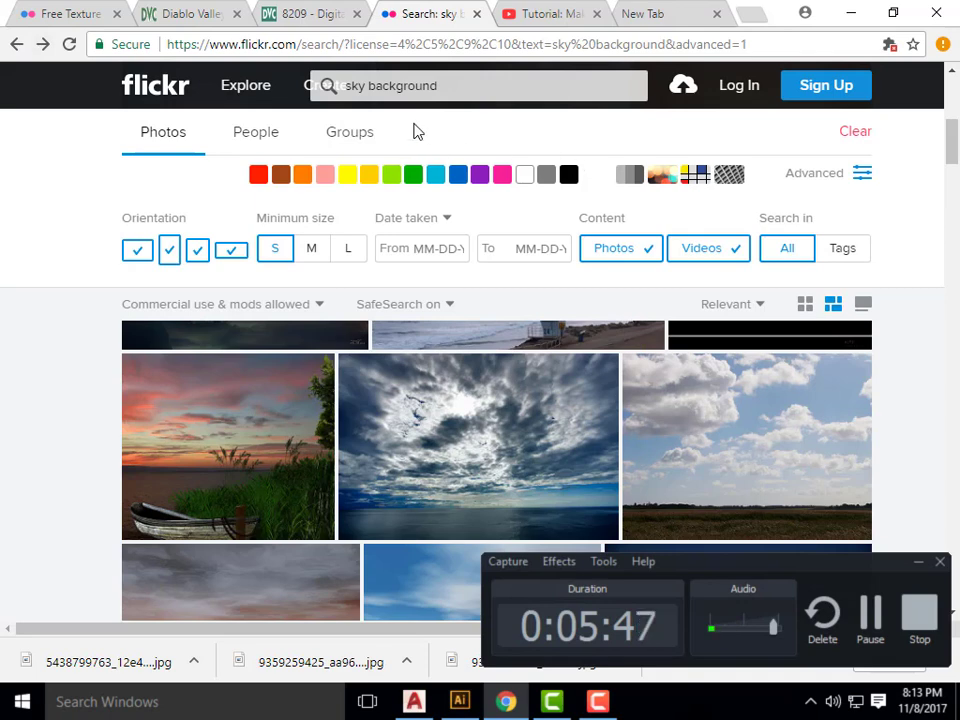
Search the Flickr photos for "brick texture seamless".
click(456, 86)
mouse_move(242, 94)
text(br)
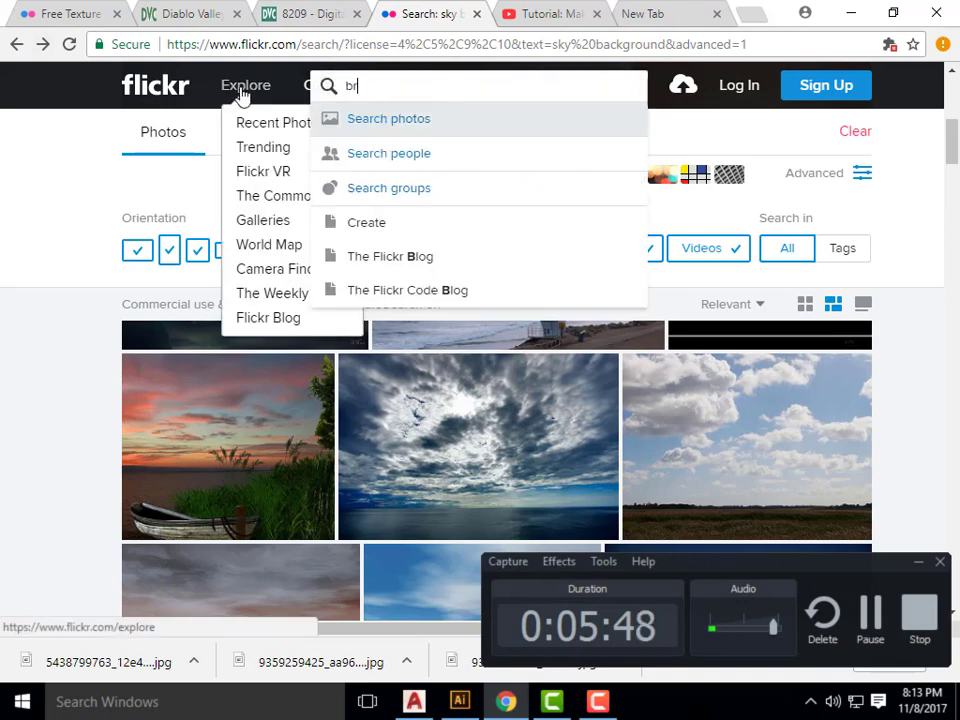
text(ick textu)
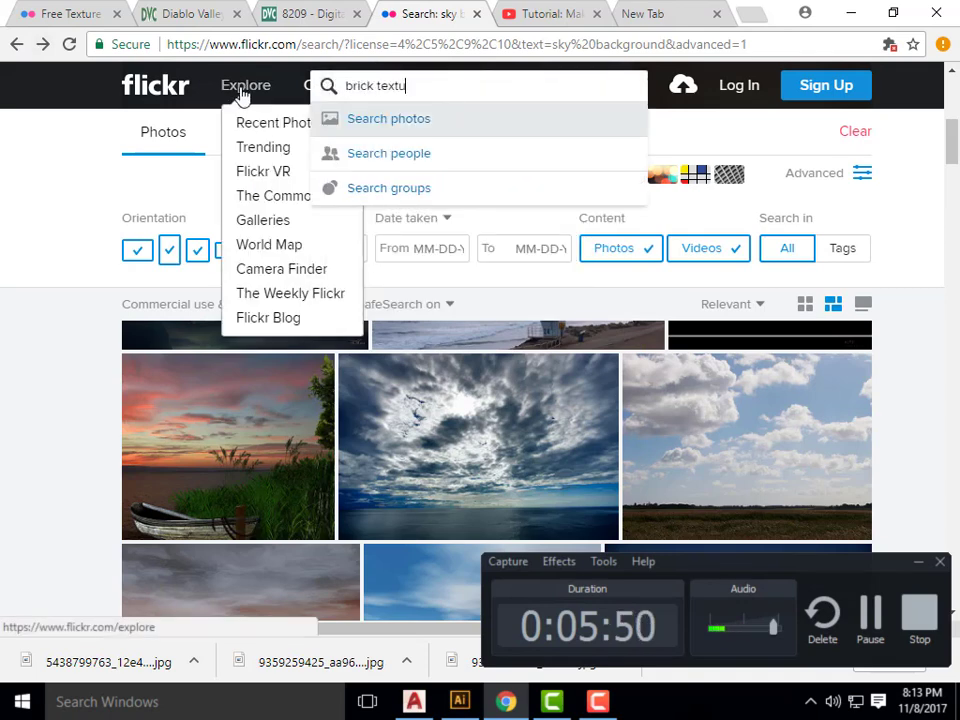
text(re)
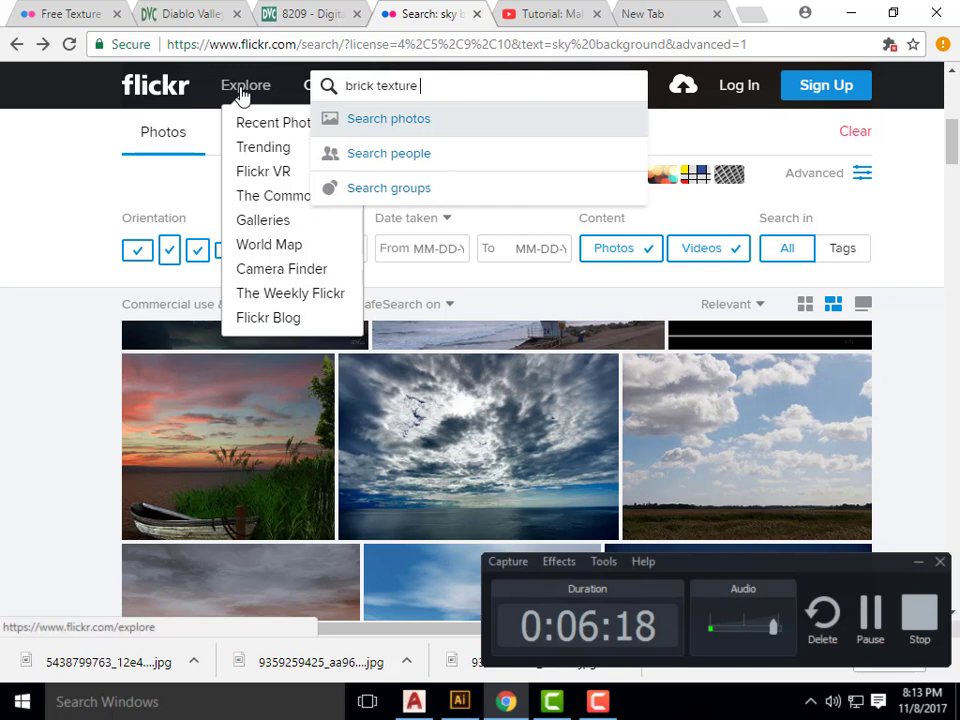
text(sea)
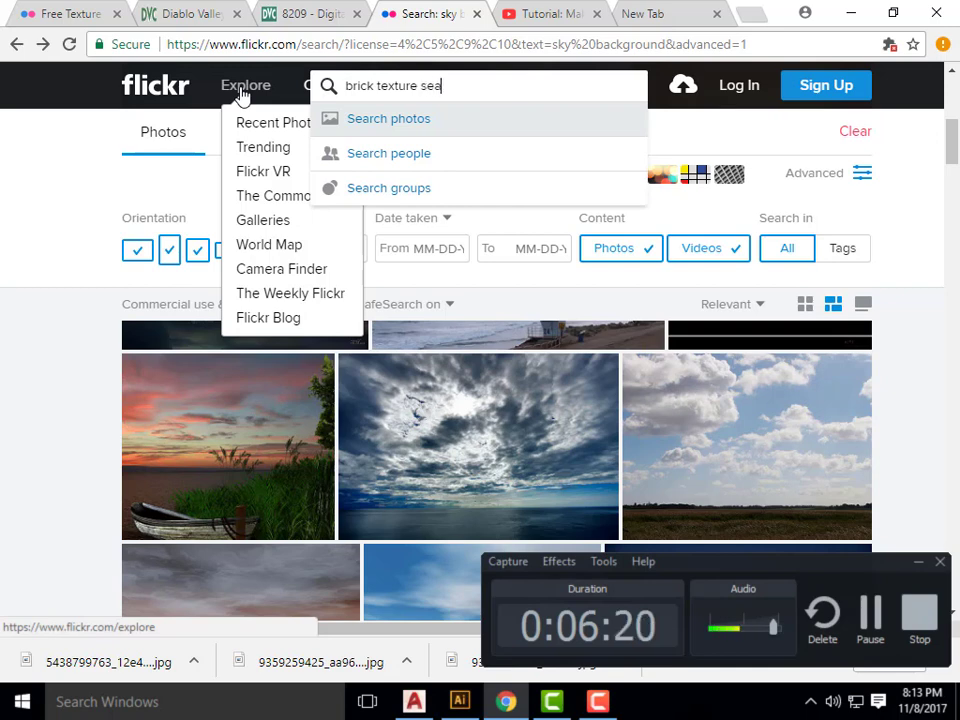
text(mless)
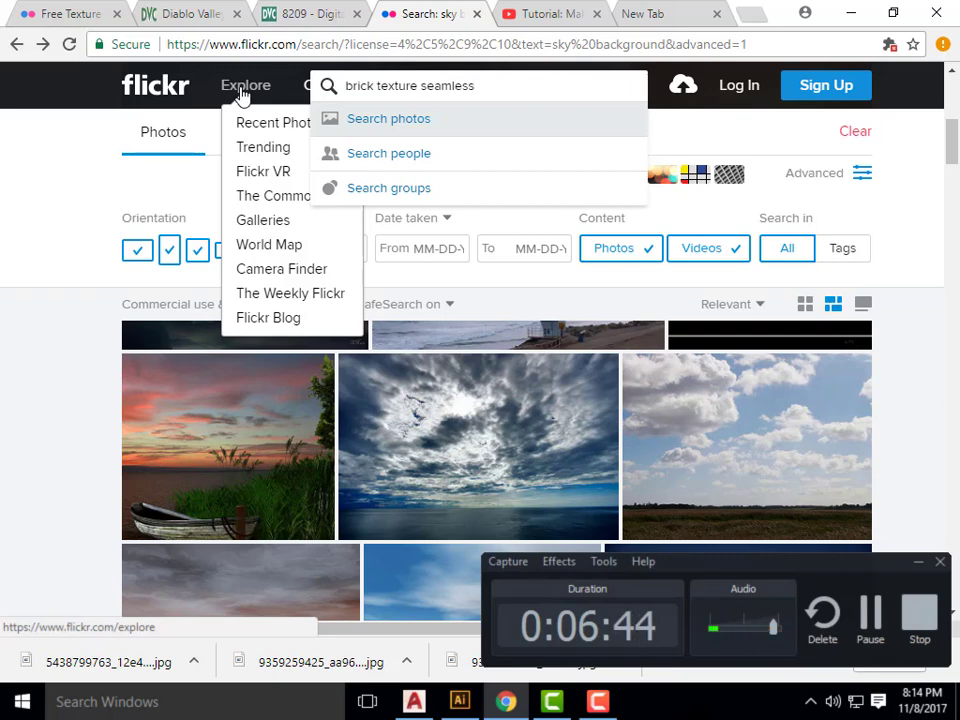
key(Return)
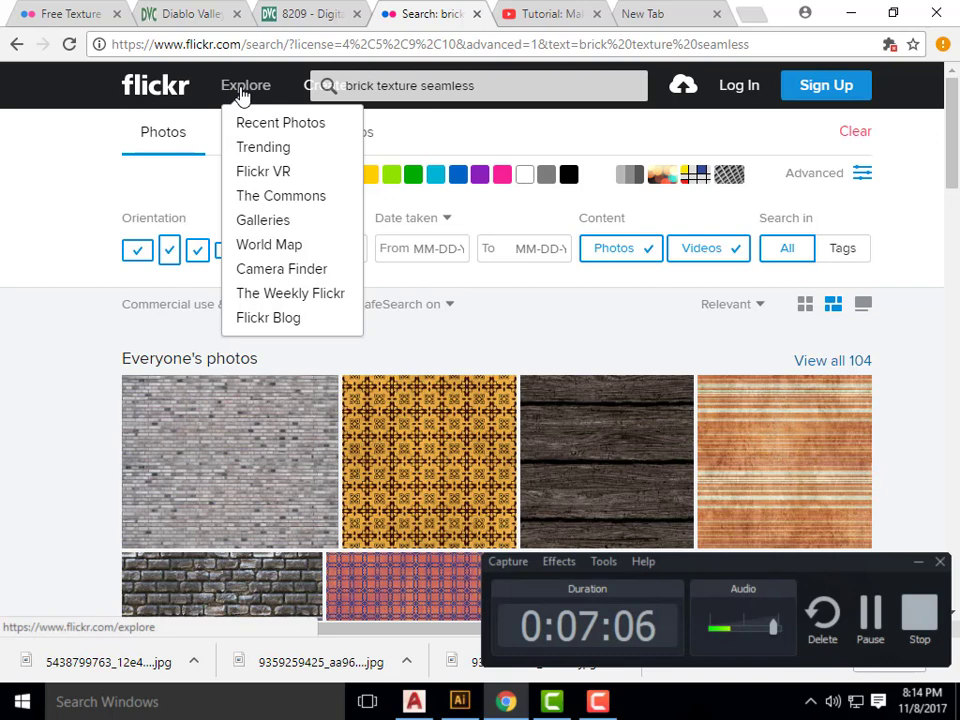
Open the grey brick wall photo, download it in the Original (2400 × 1920) size, and switch back to Illustrator.
click(264, 467)
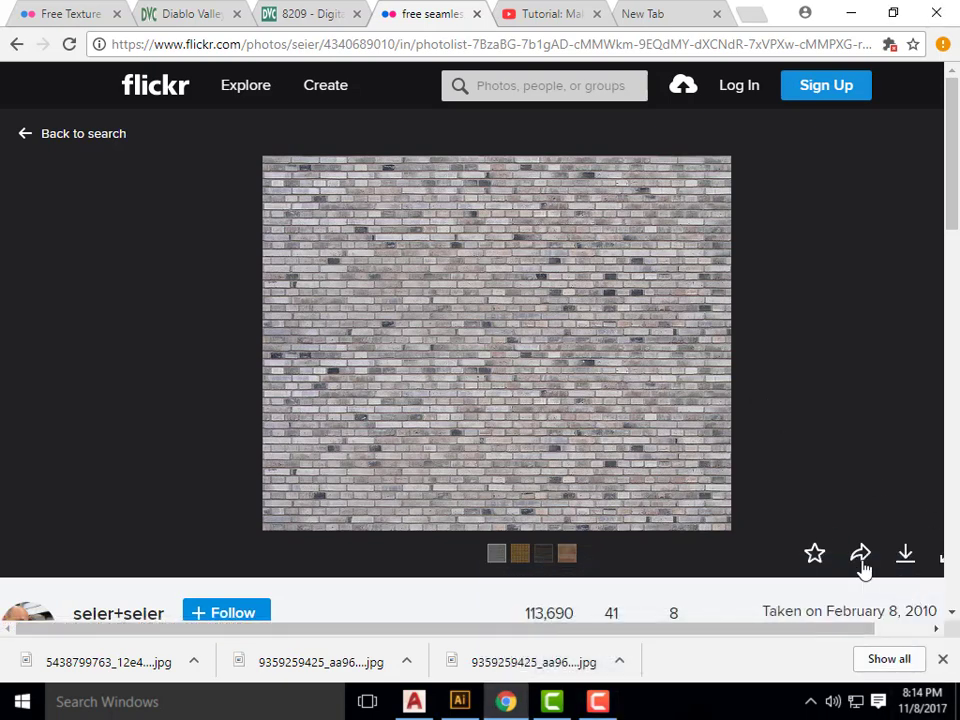
click(861, 562)
click(718, 182)
click(906, 560)
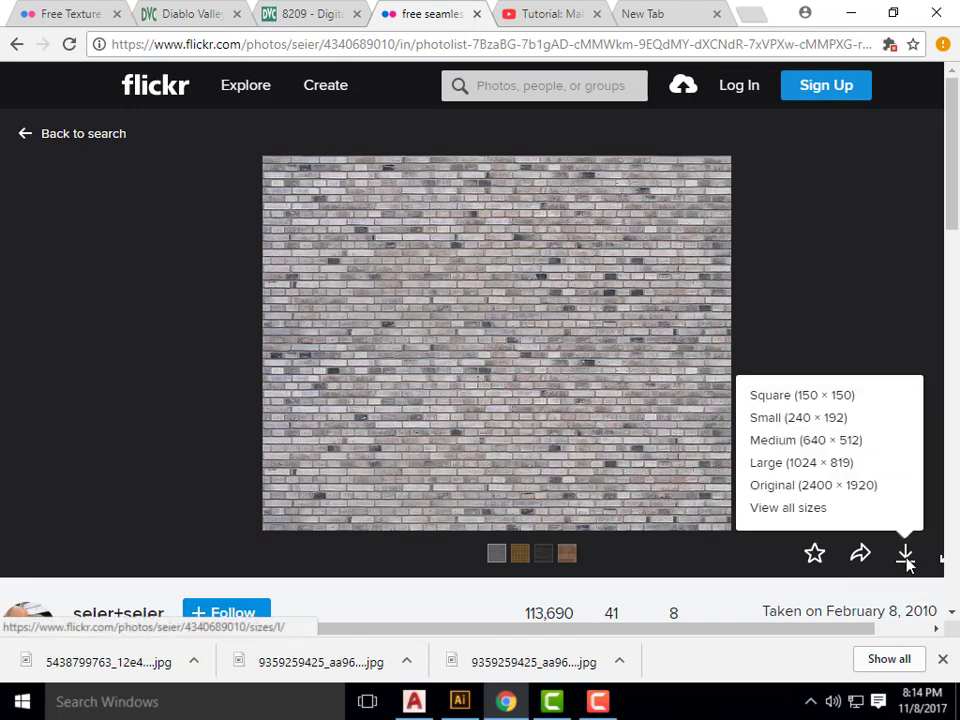
click(826, 490)
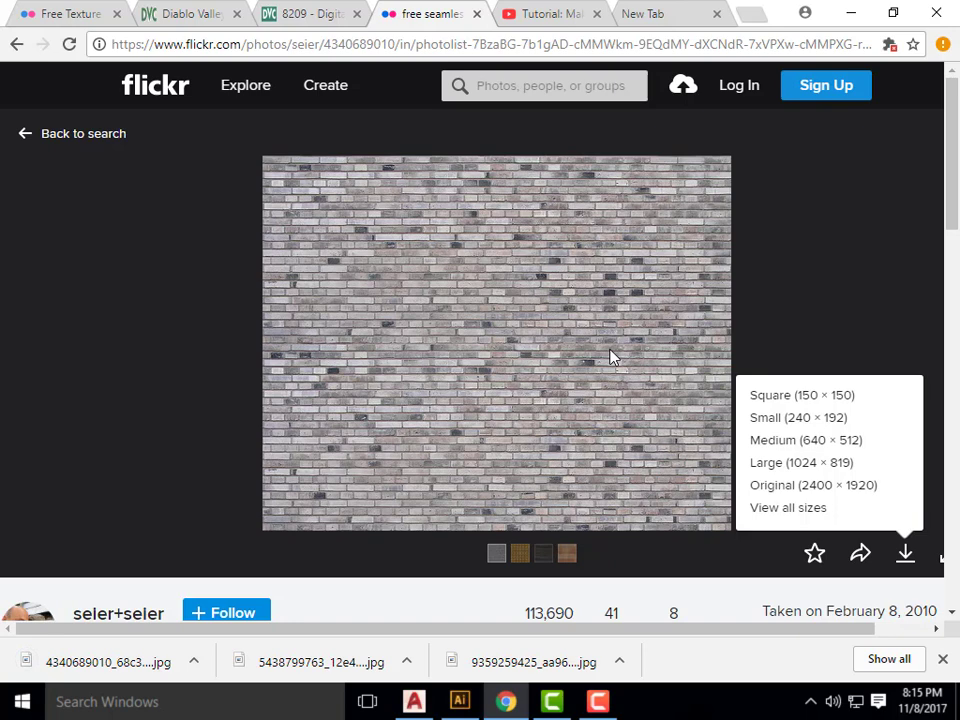
click(855, 15)
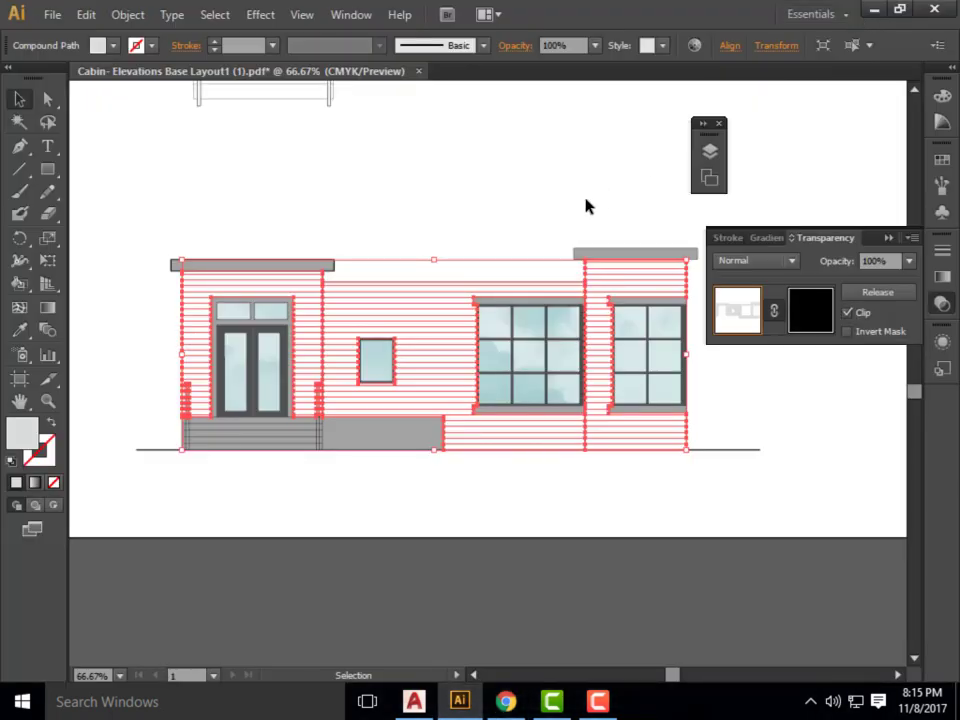
click(52, 16)
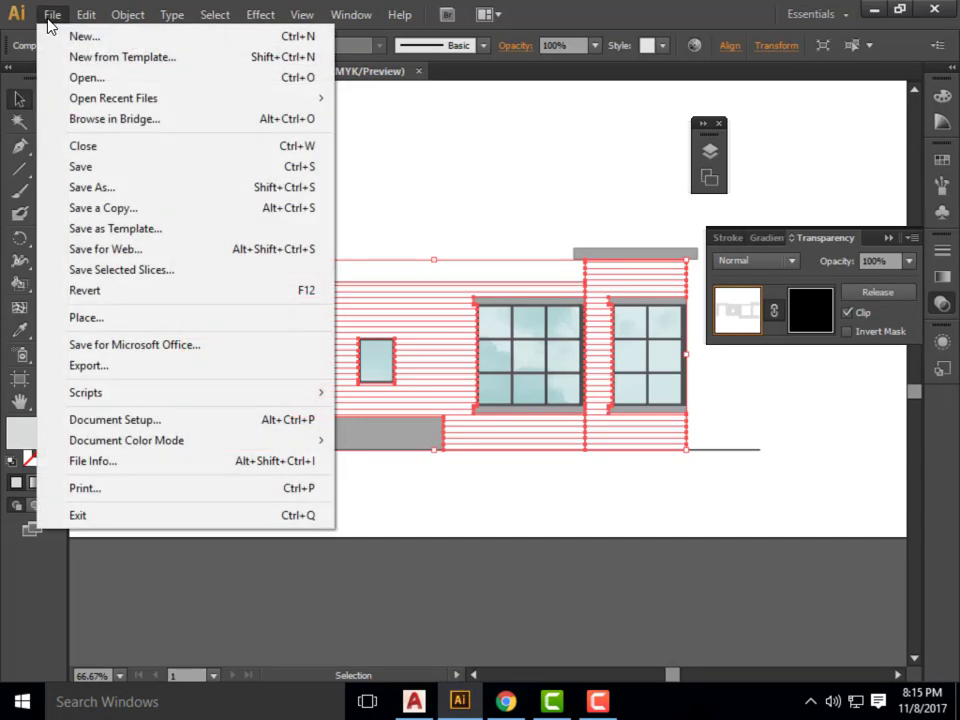
click(50, 317)
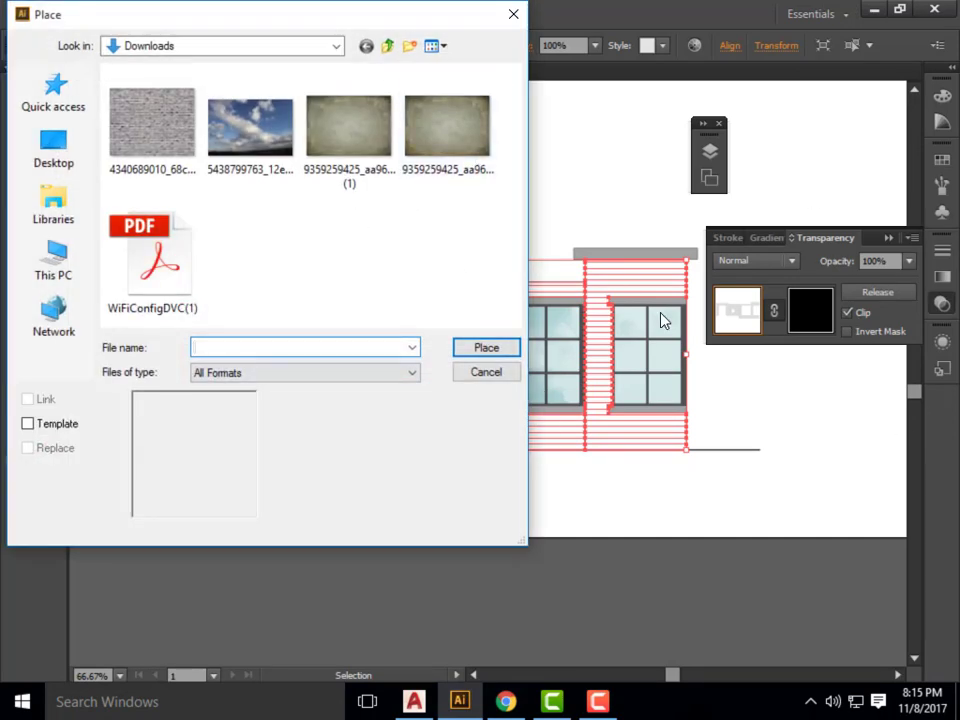
click(186, 150)
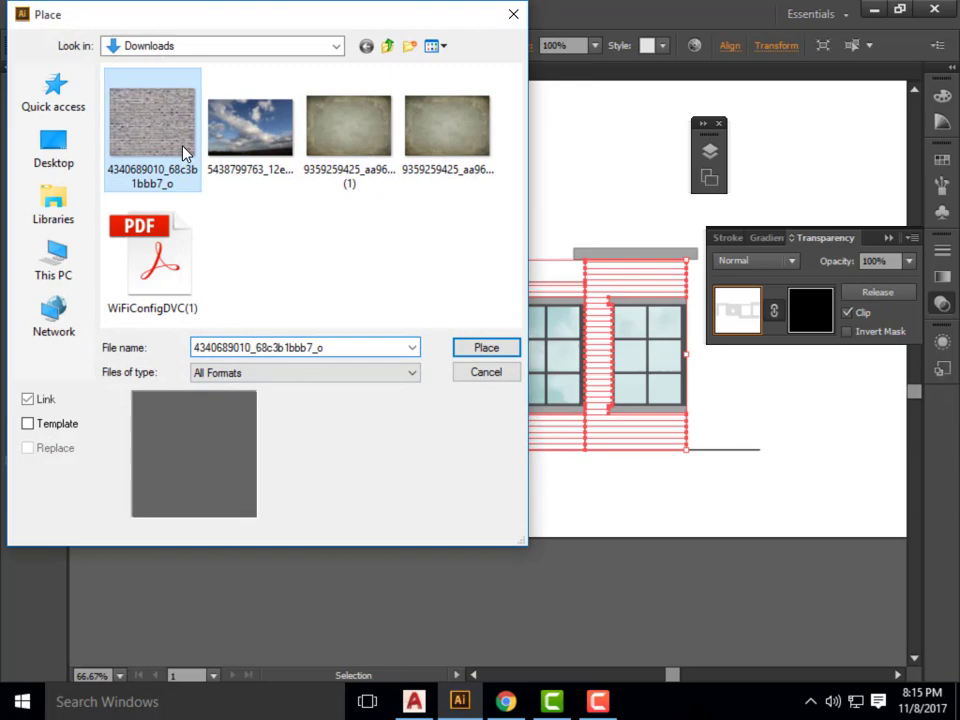
click(484, 347)
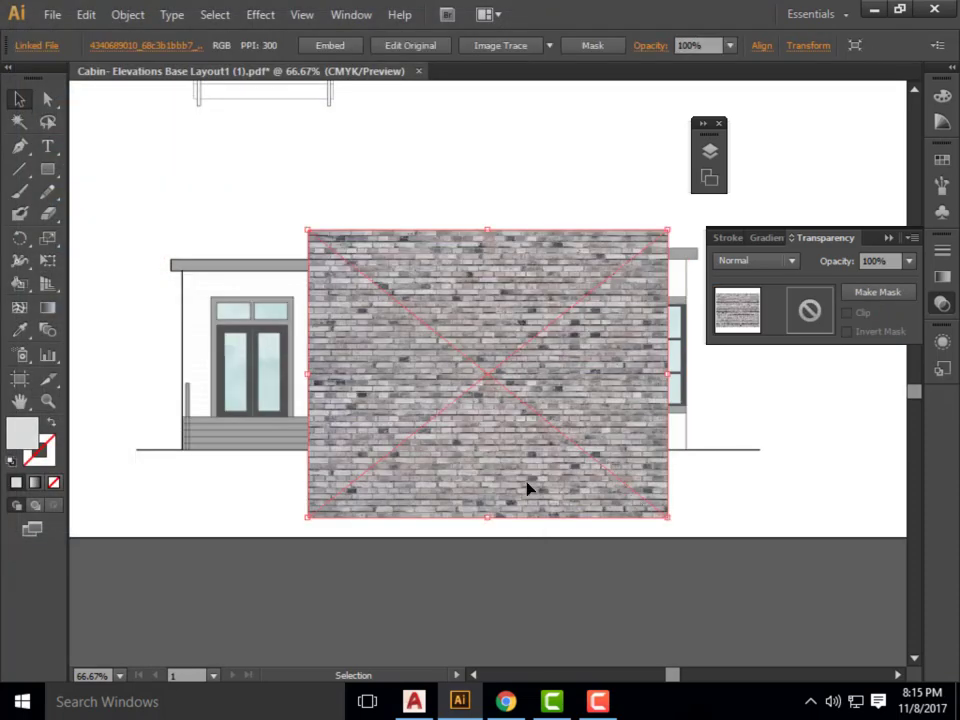
key(Delete)
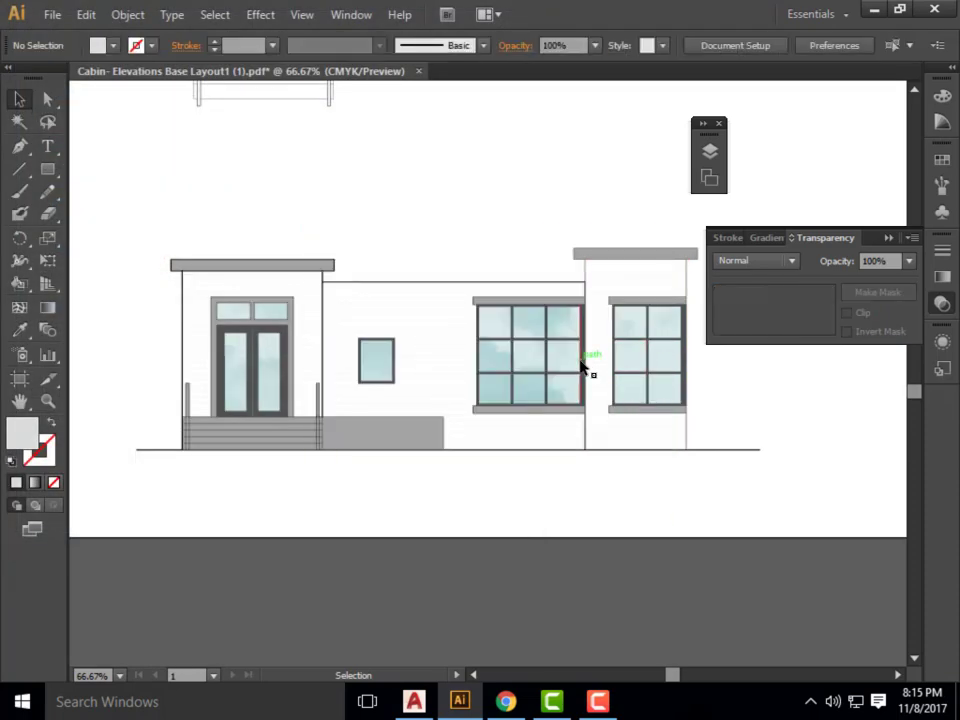
click(420, 322)
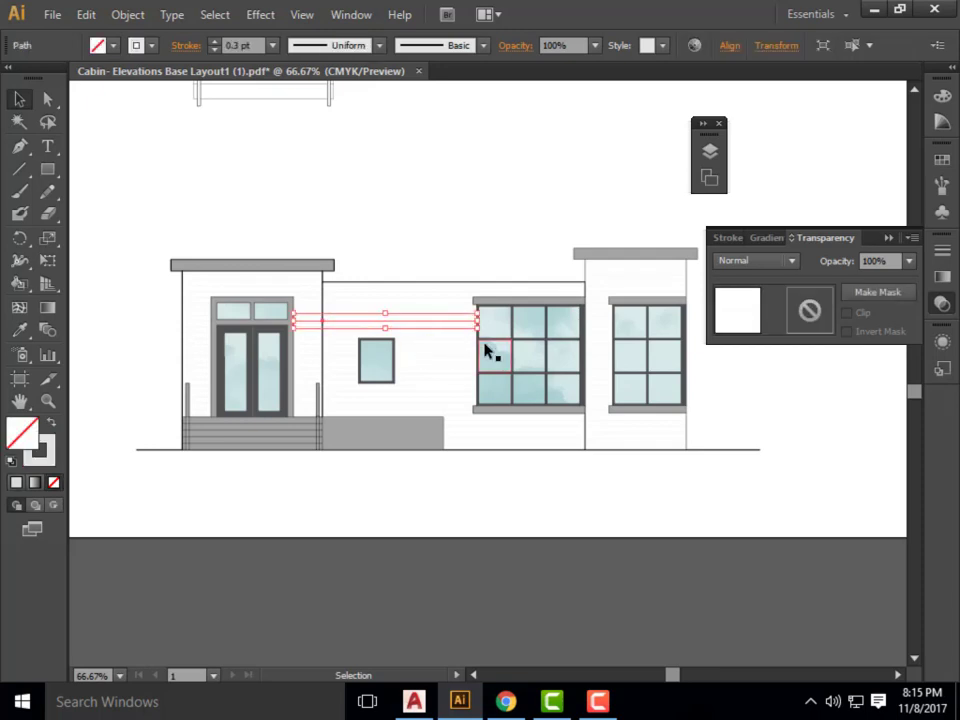
key(ctrl+z)
key(ctrl+z)
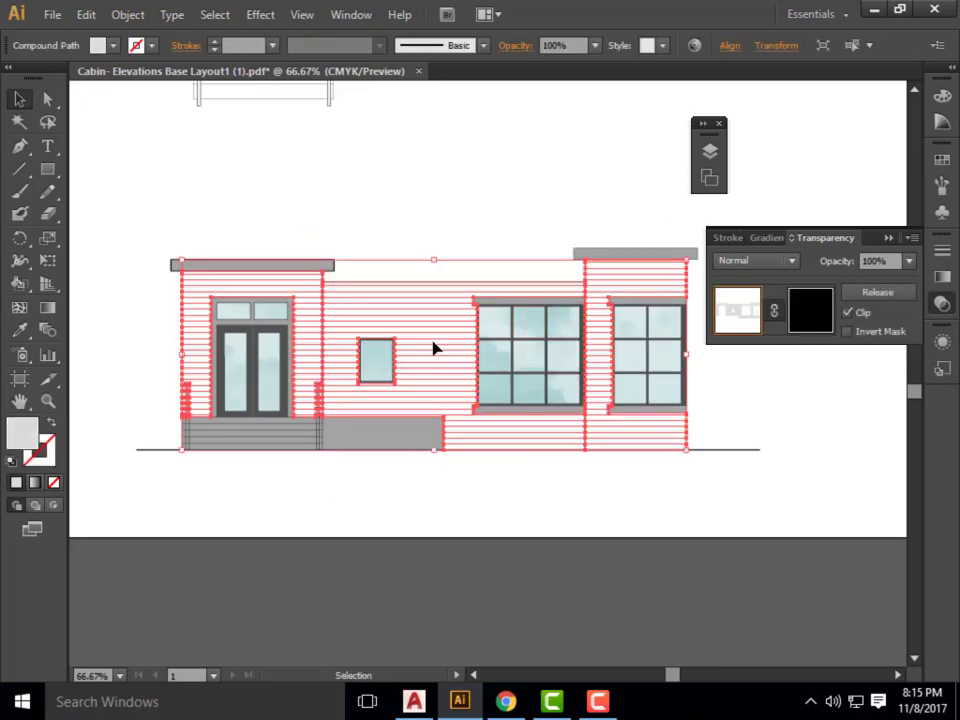
click(815, 310)
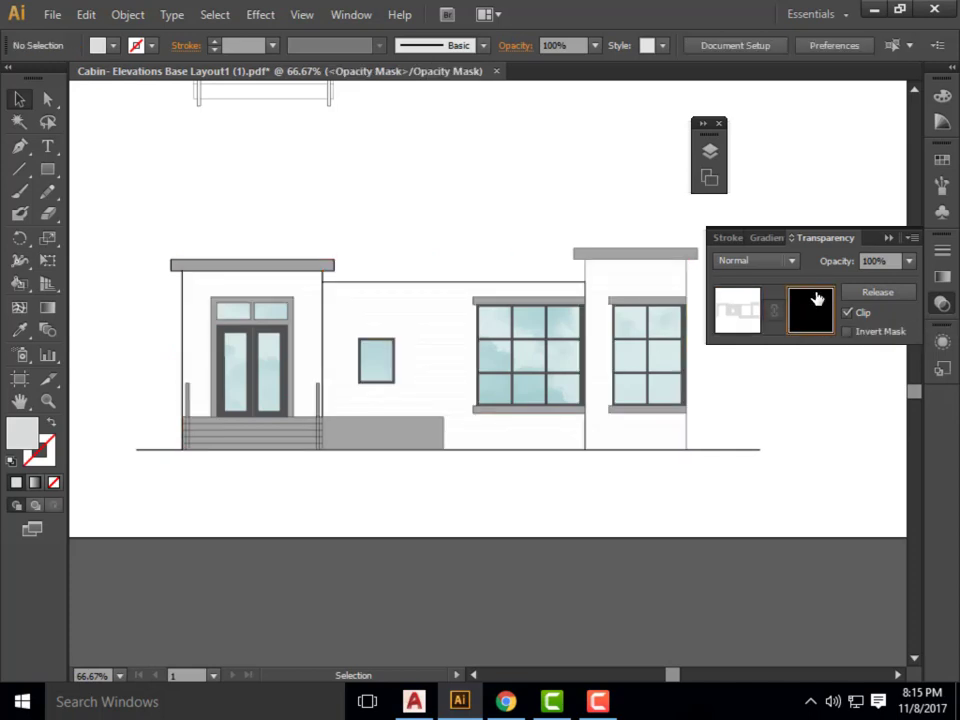
click(50, 15)
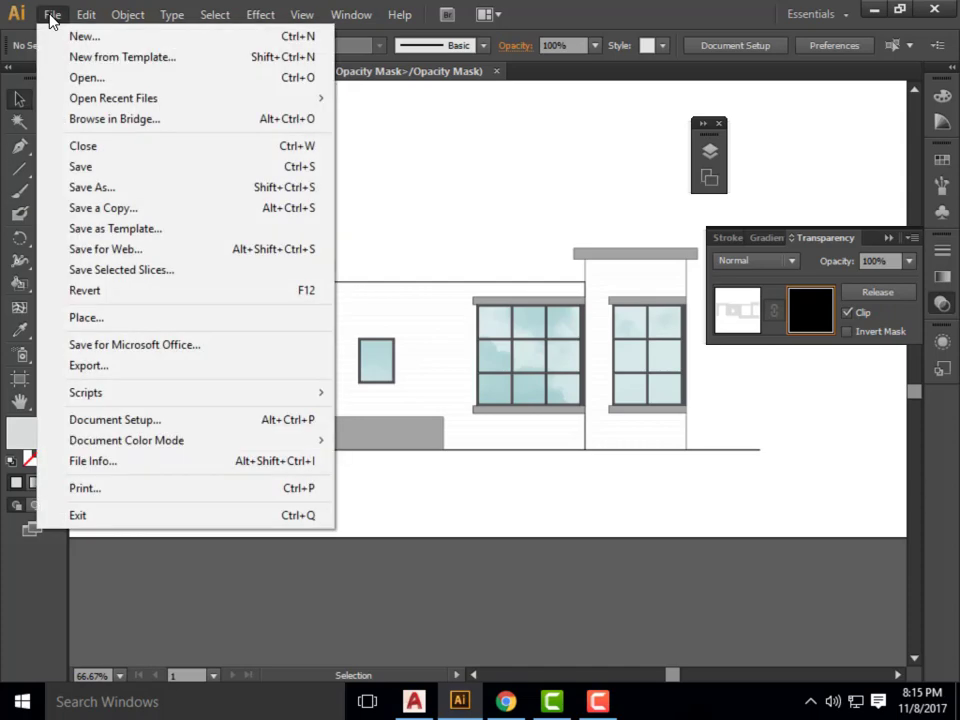
click(120, 319)
click(152, 122)
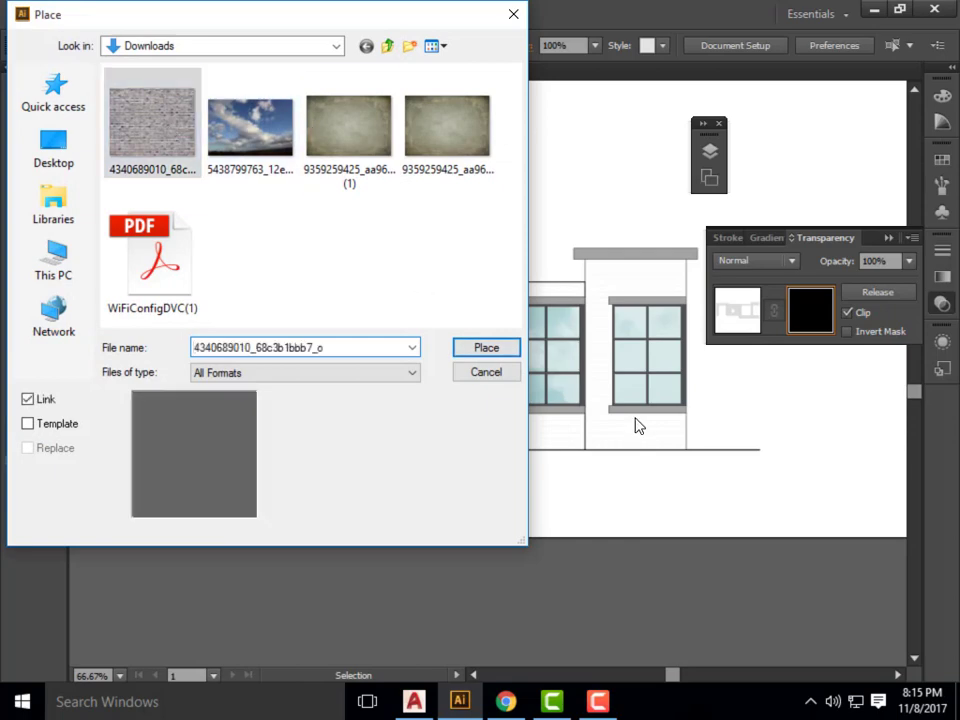
click(487, 350)
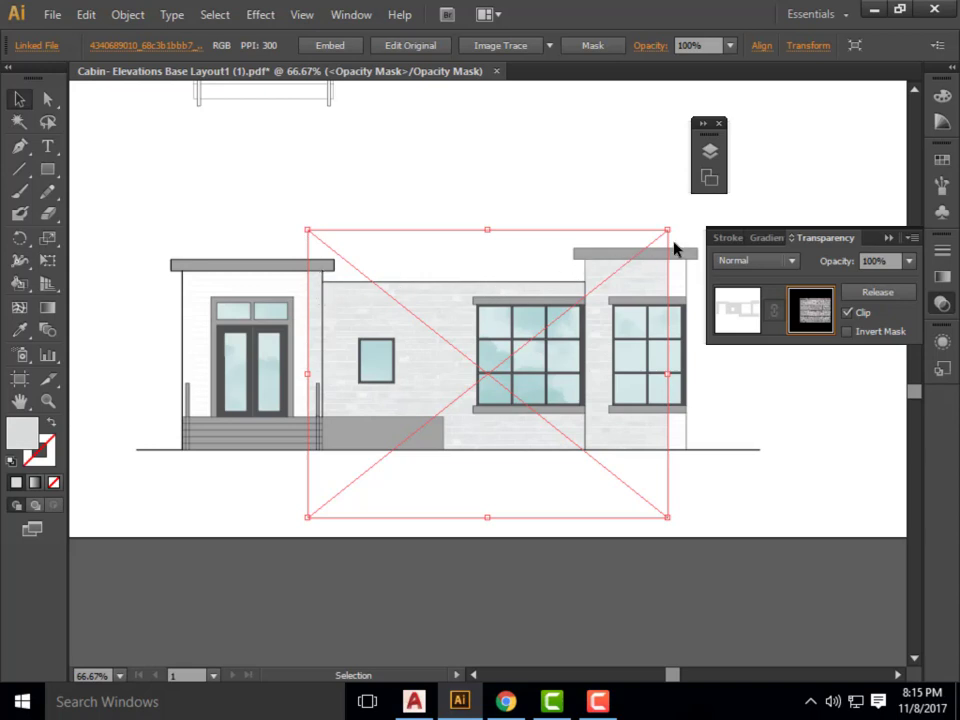
Scale and reposition the brick image inside the mask so it spans from the small window to just past the large windows.
drag(672, 230, 702, 211)
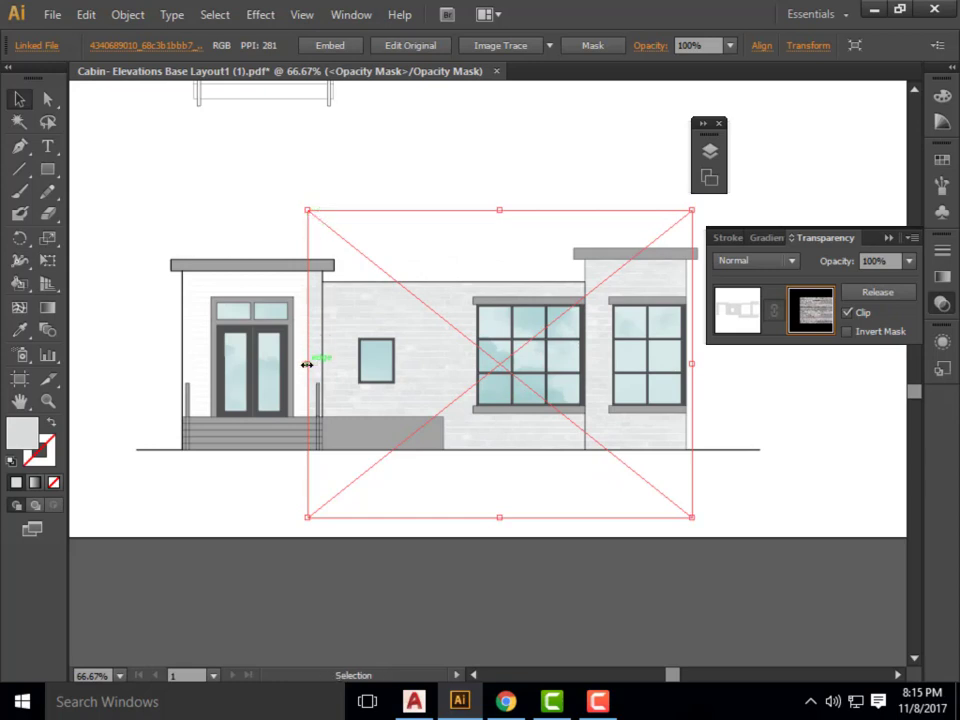
drag(306, 364, 174, 363)
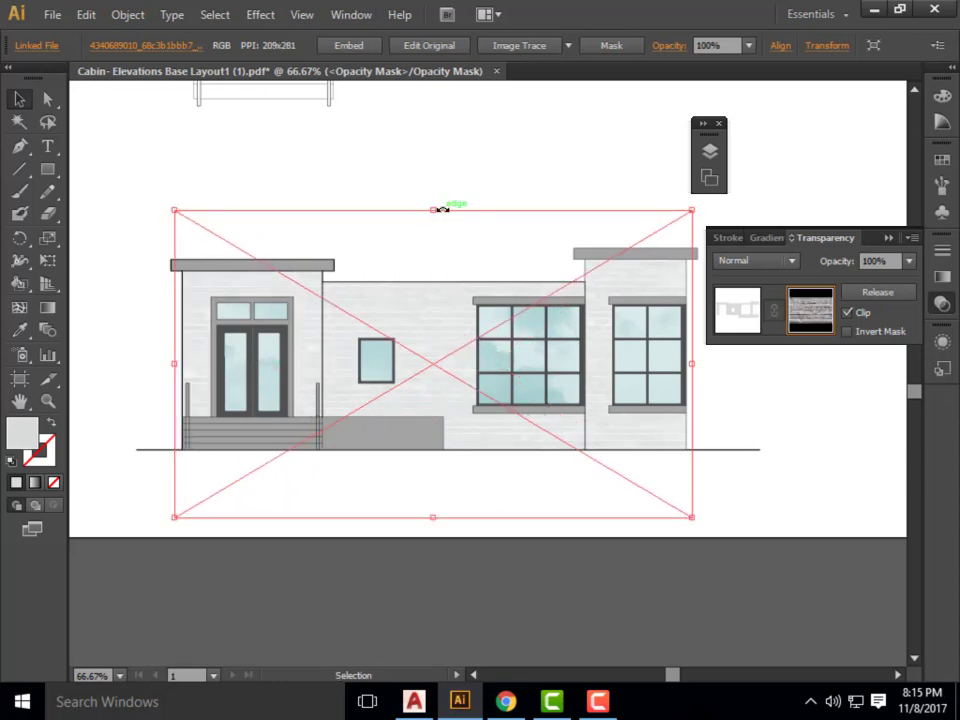
drag(167, 511, 299, 443)
drag(342, 368, 374, 395)
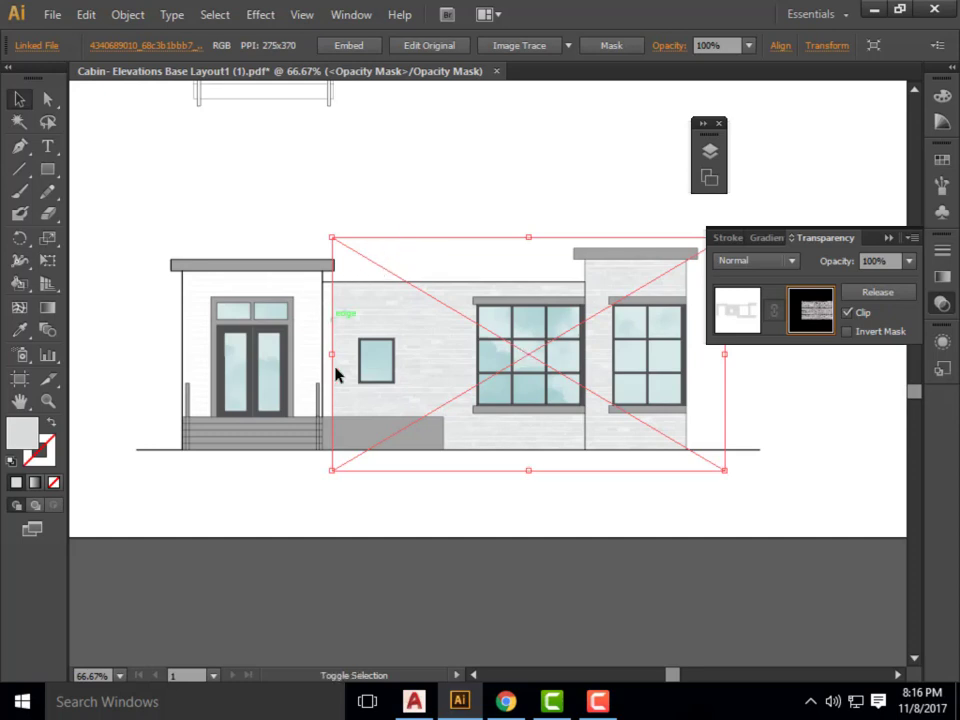
drag(331, 358, 375, 358)
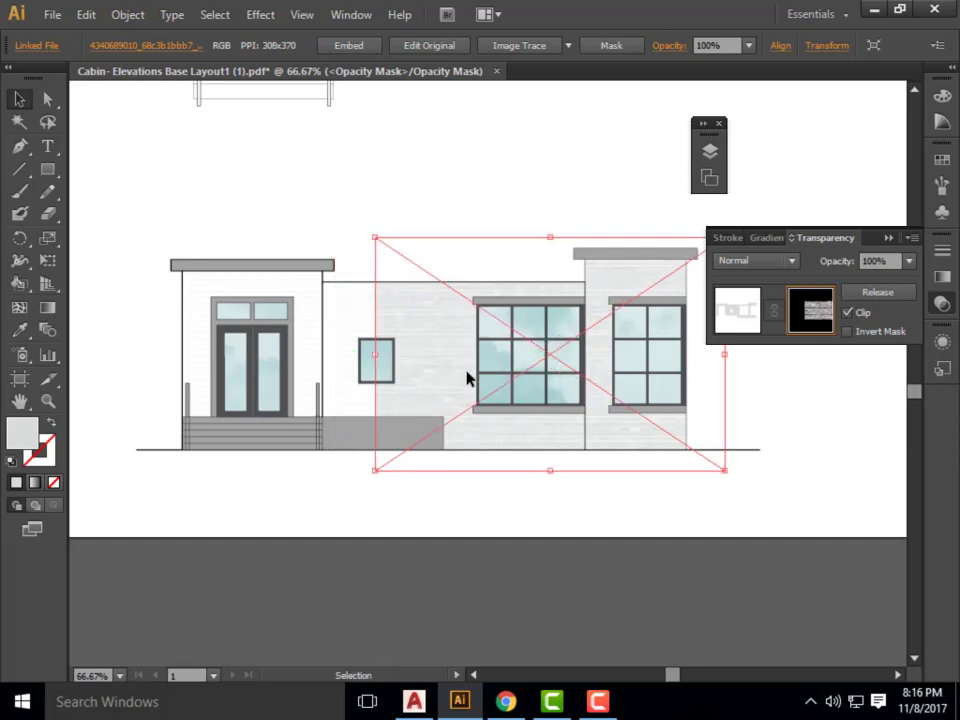
Duplicate the brick image inside the mask over the entrance side of the wall, keeping the original over the large windows.
drag(466, 378, 219, 360)
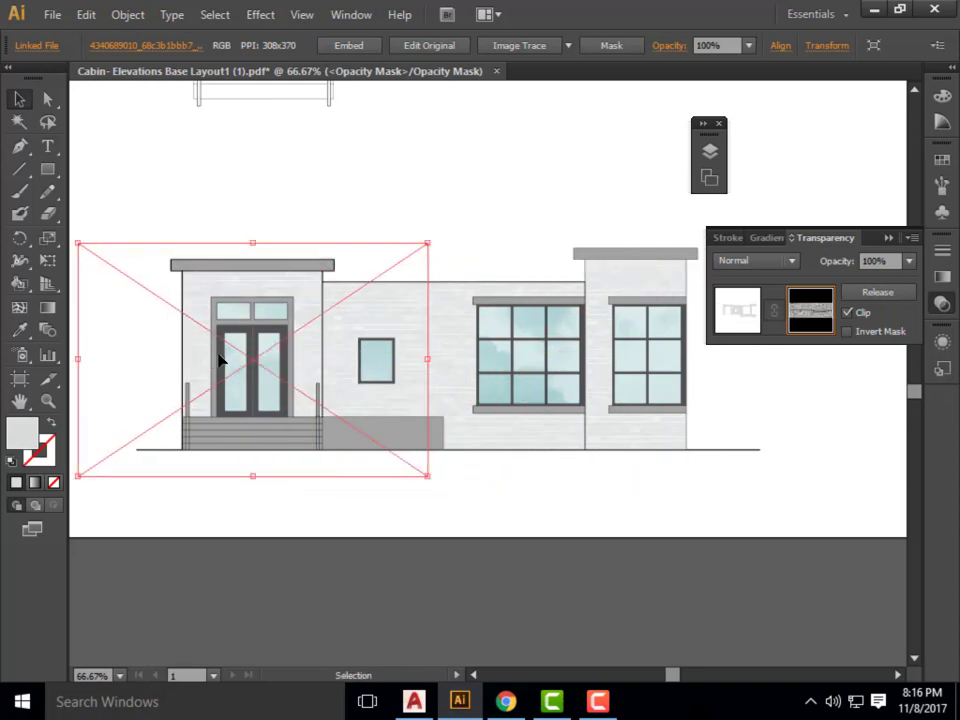
key(ctrl+z)
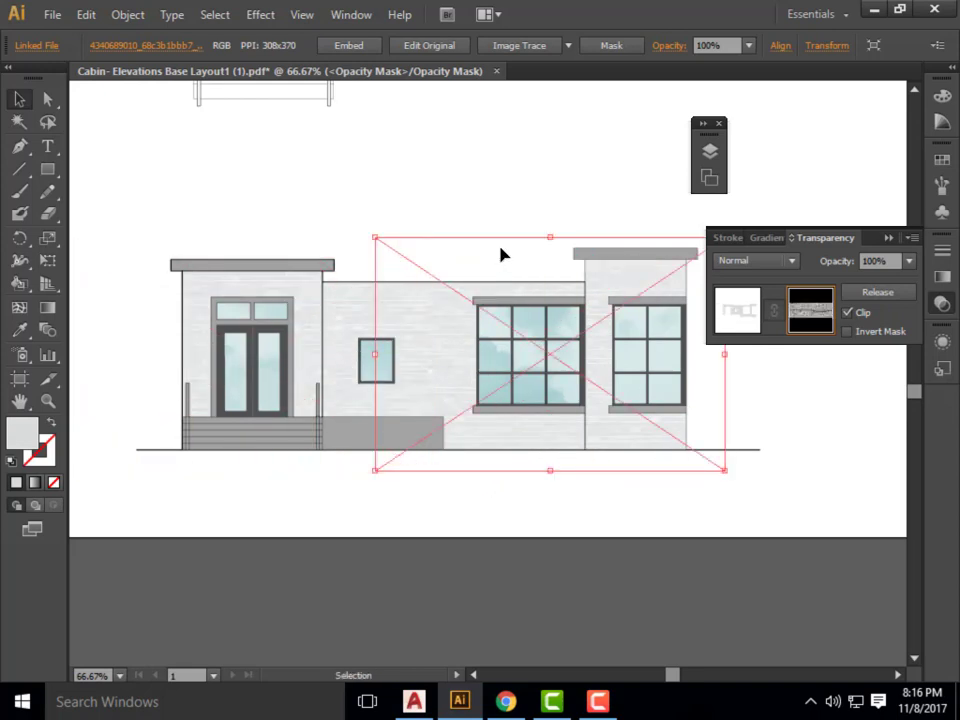
click(519, 180)
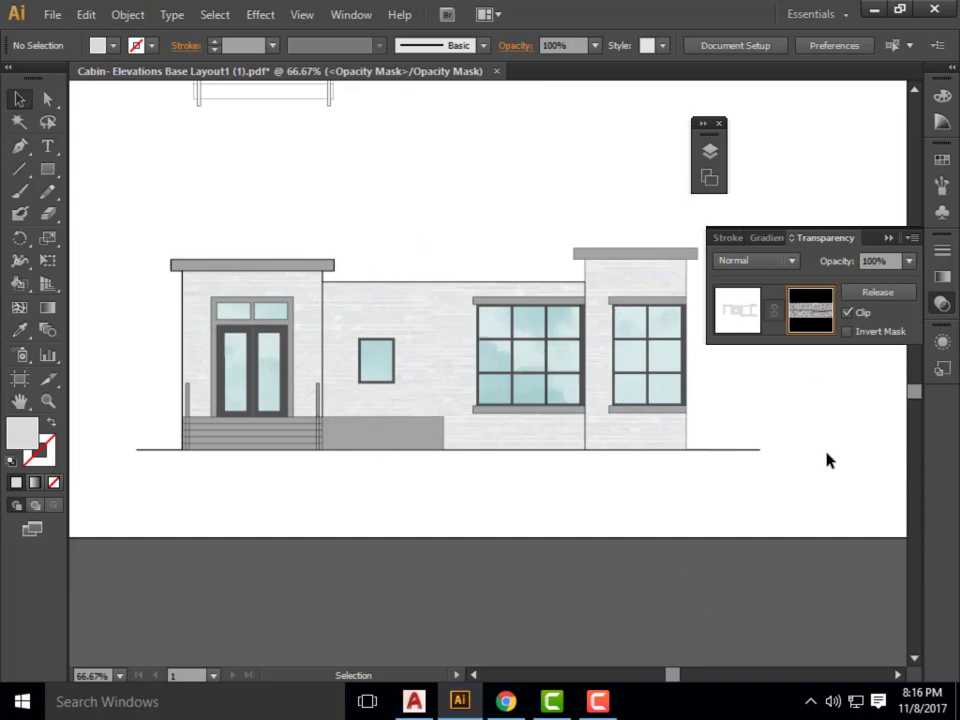
click(462, 447)
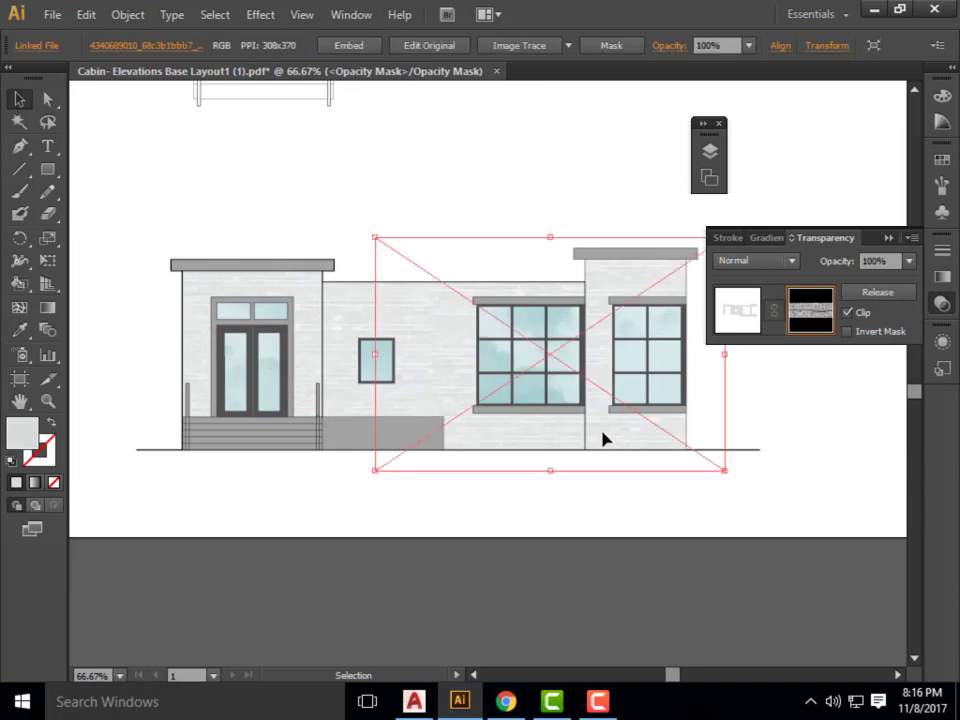
click(815, 405)
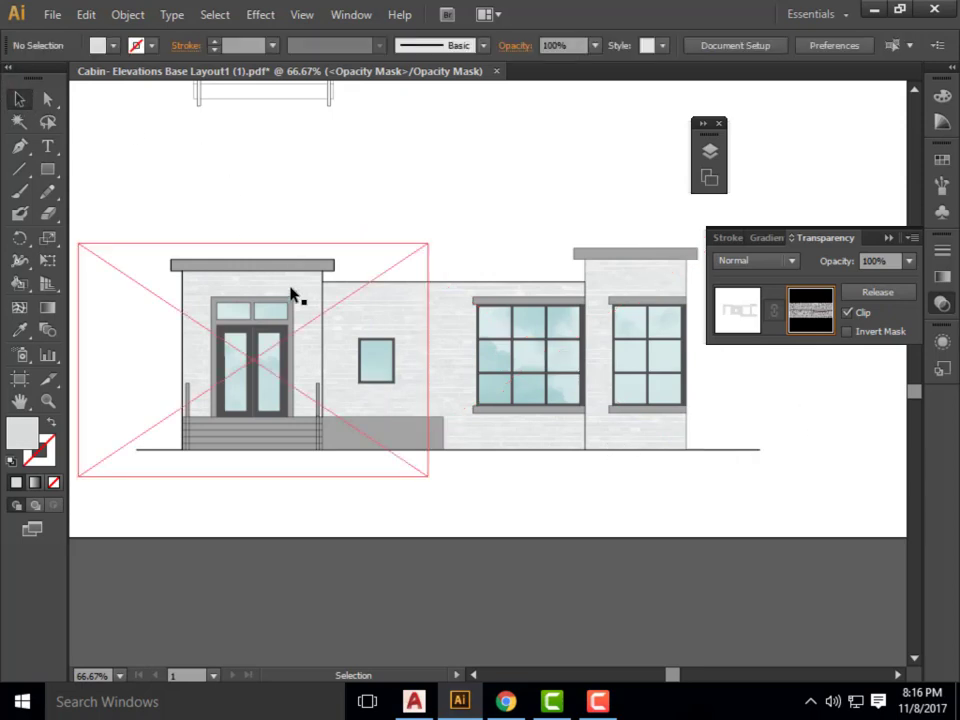
Shift the brick image over the large windows horizontally so its edge meets the edge of the copy over the entrance.
click(445, 290)
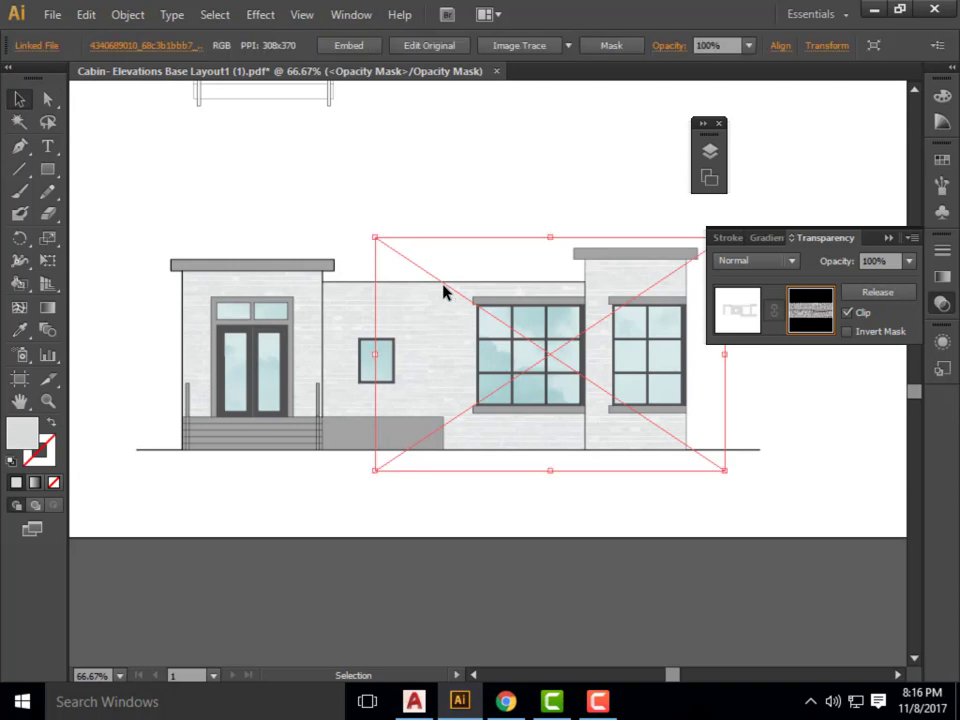
right_click(446, 293)
click(770, 488)
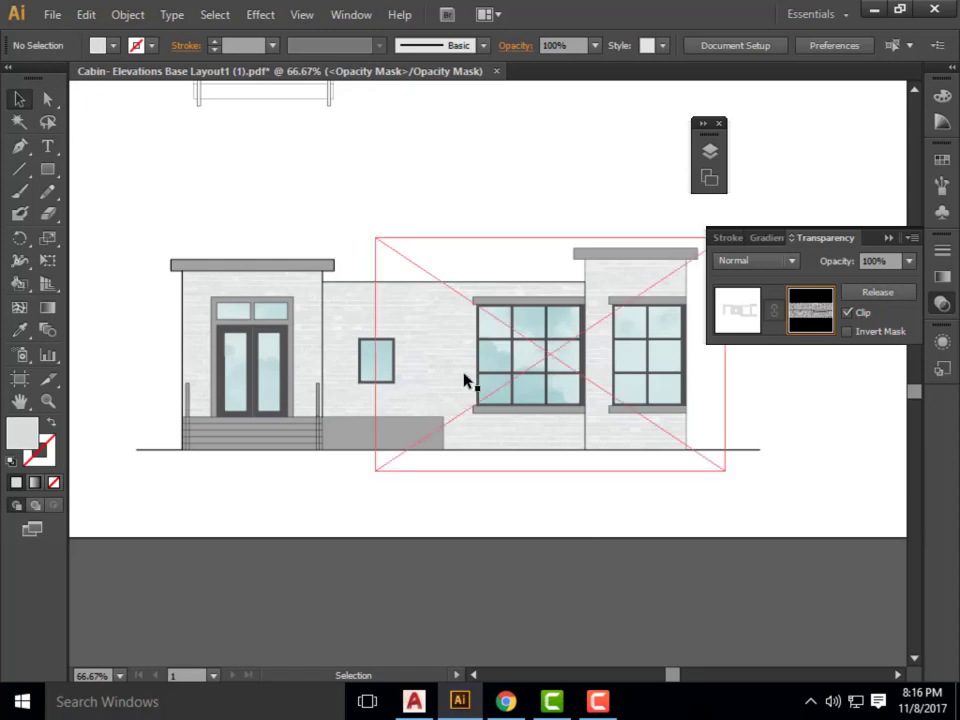
drag(439, 379, 490, 378)
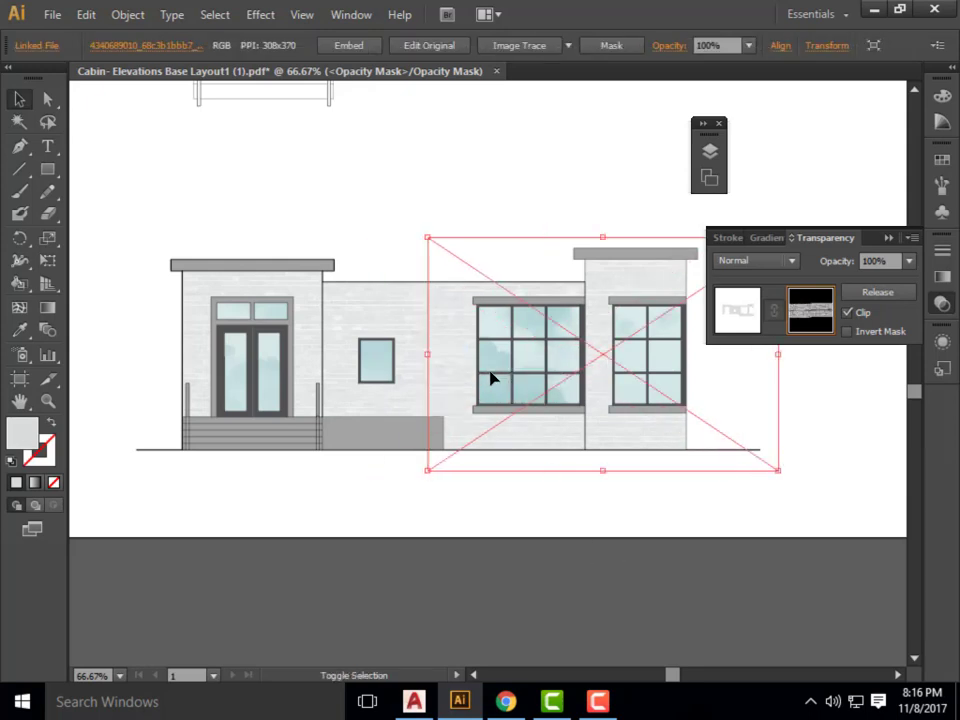
shift+click(443, 376)
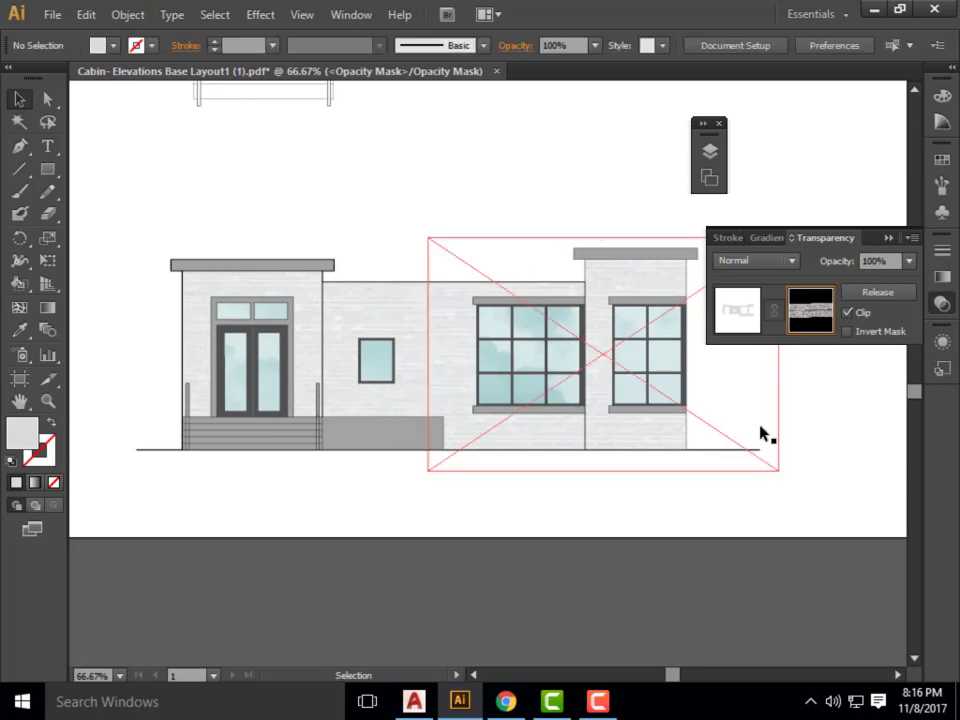
drag(444, 383, 434, 383)
click(440, 198)
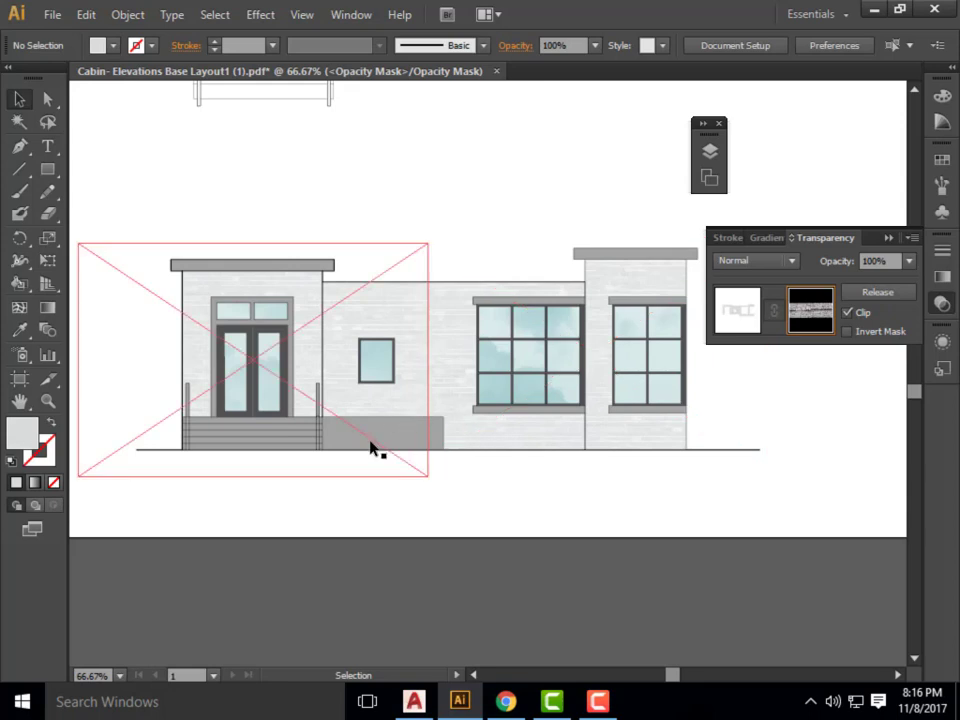
Leave the siding's opacity mask editing and return to the artwork, keeping the brick mask applied to the siding.
right_click(437, 456)
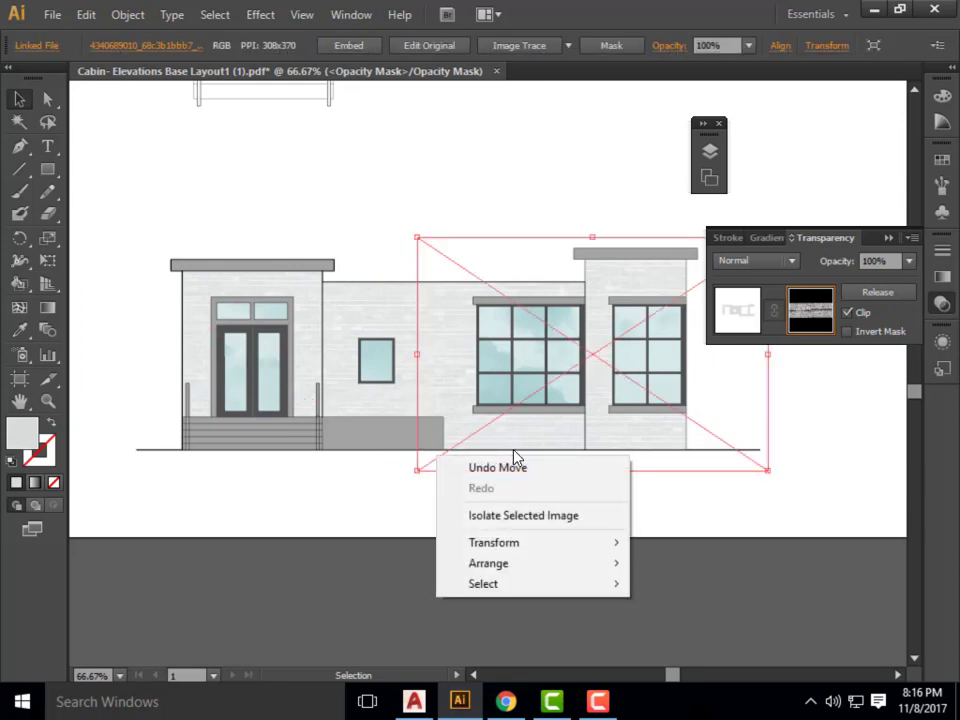
mouse_move(558, 586)
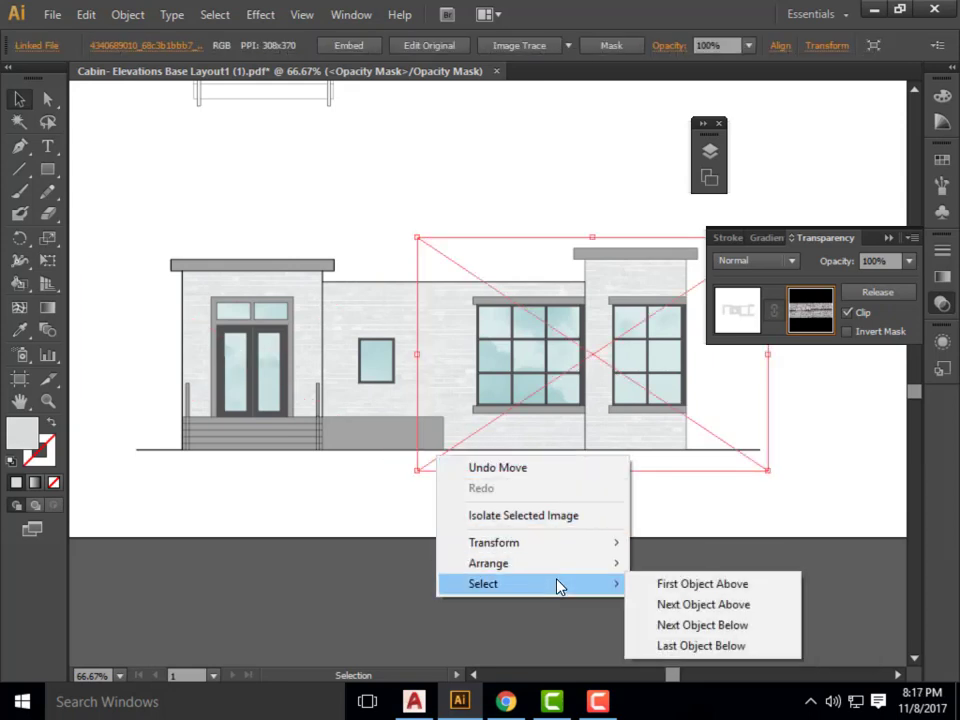
click(690, 519)
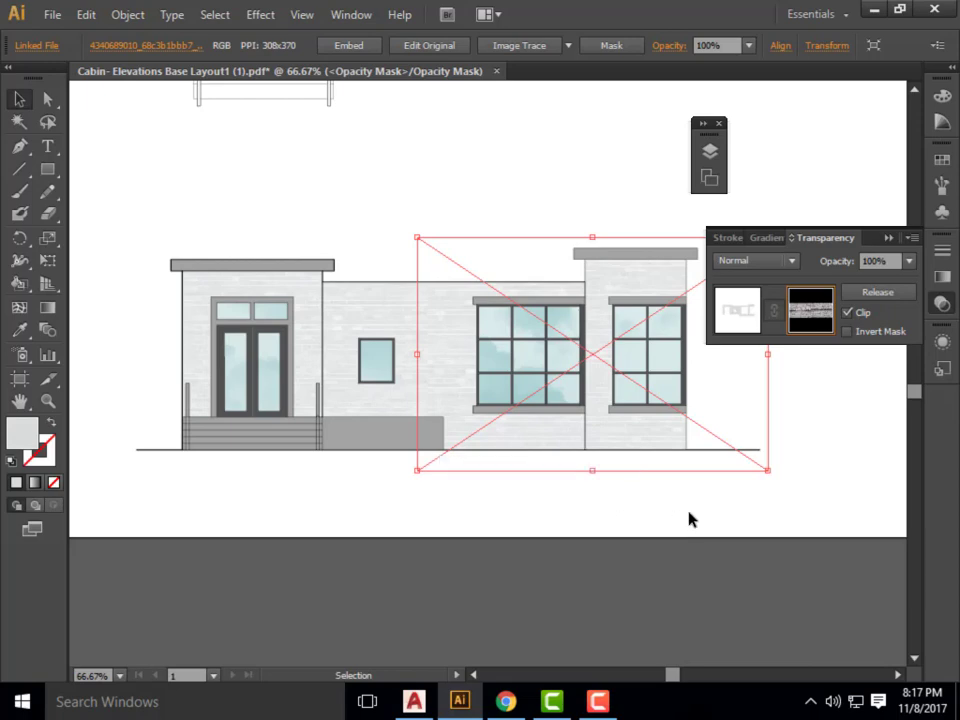
click(690, 519)
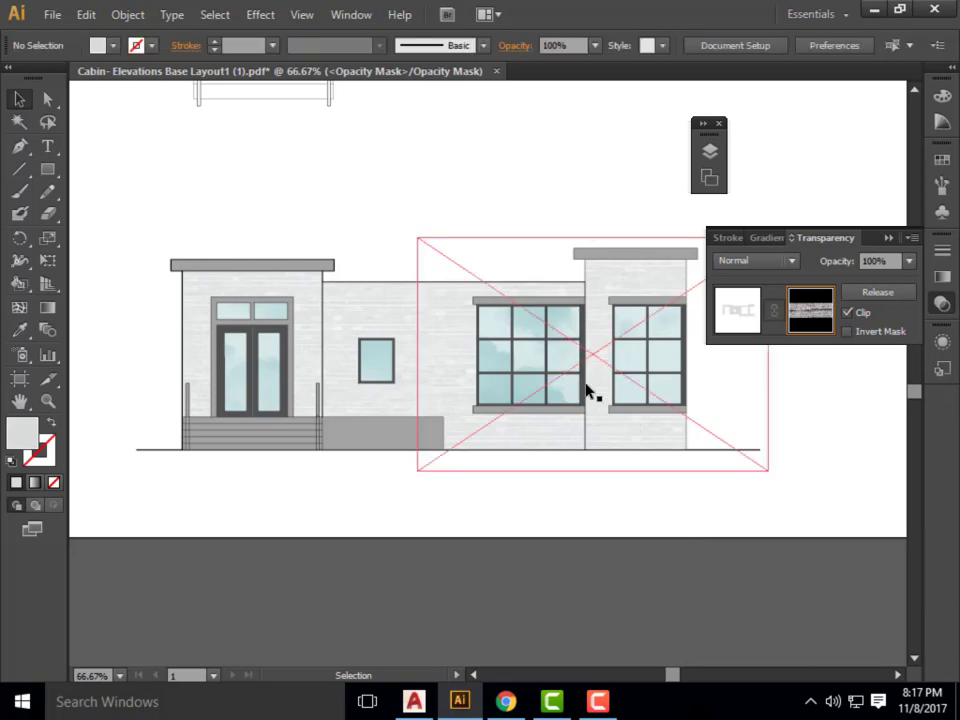
click(861, 292)
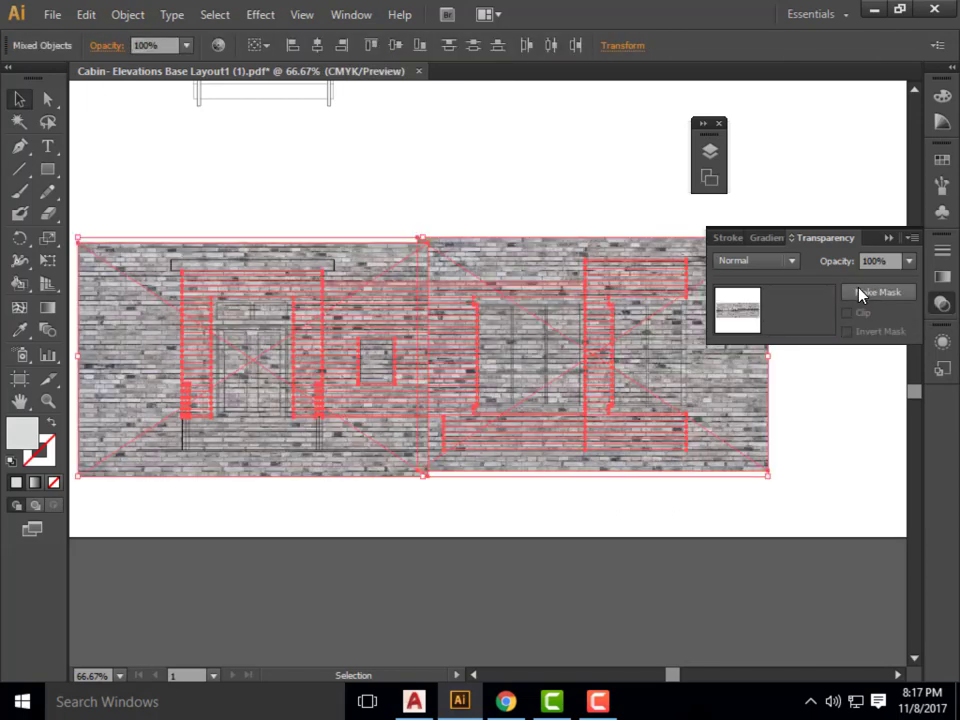
click(878, 292)
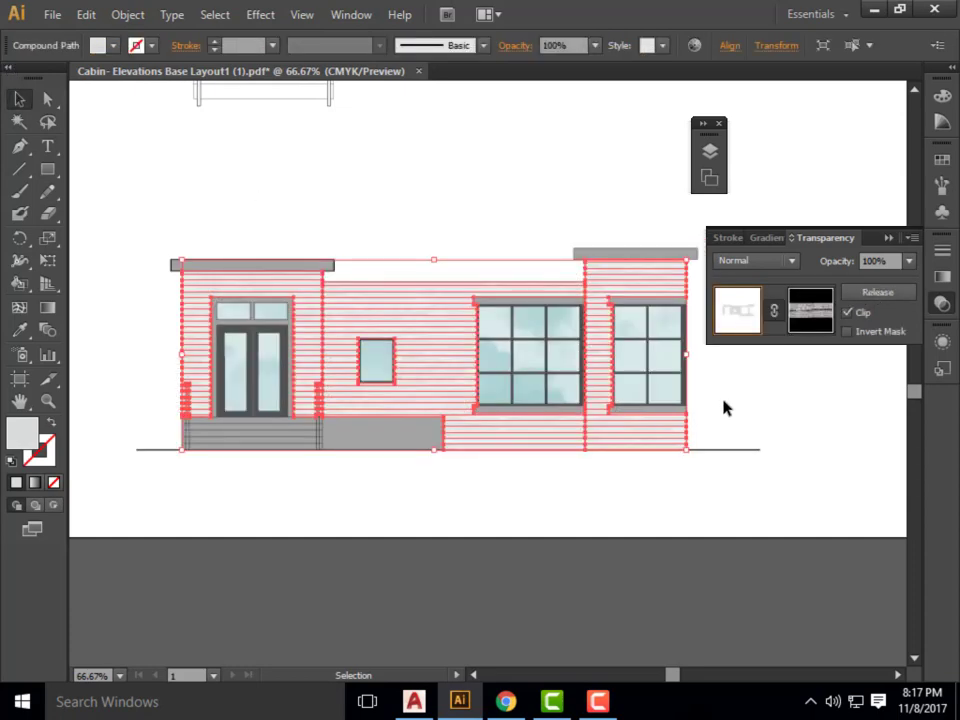
click(604, 700)
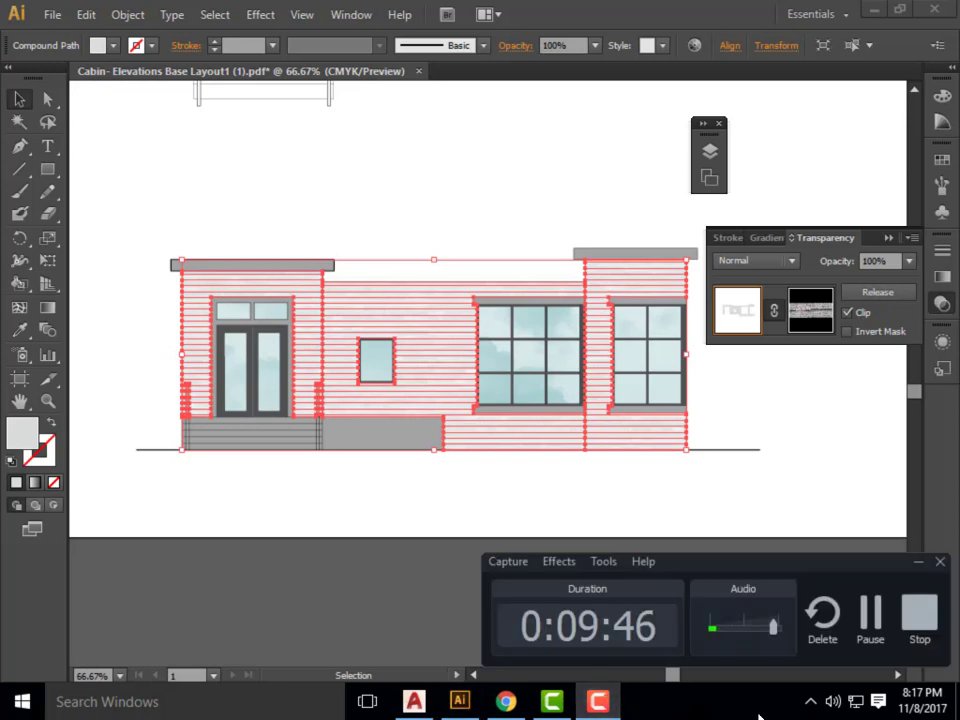
click(862, 616)
click(864, 613)
click(411, 316)
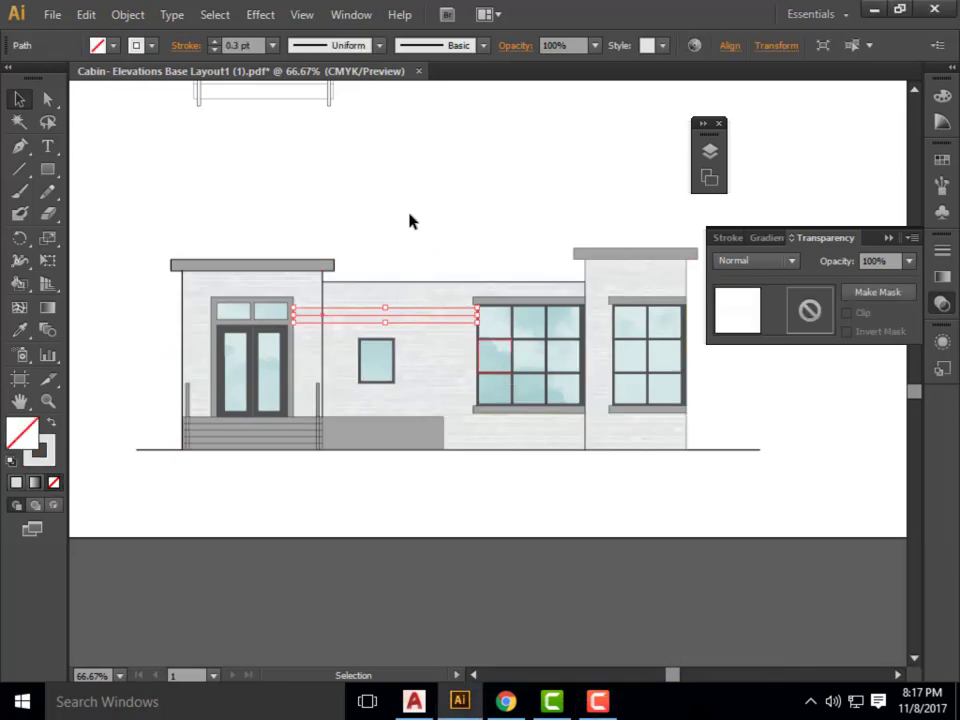
click(174, 147)
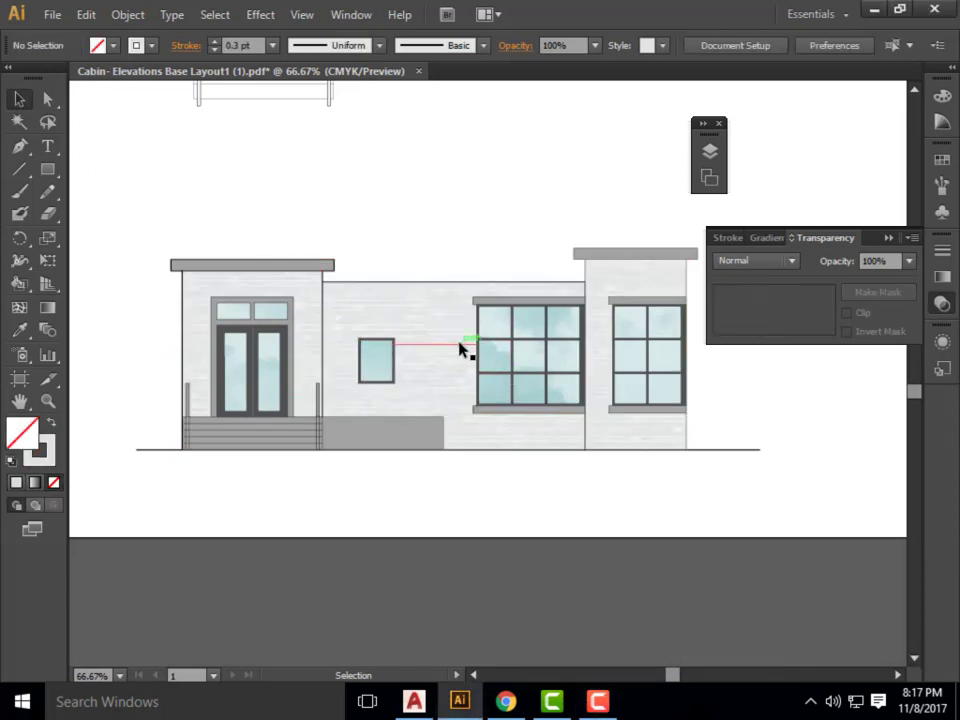
key(space)
drag(440, 345, 442, 412)
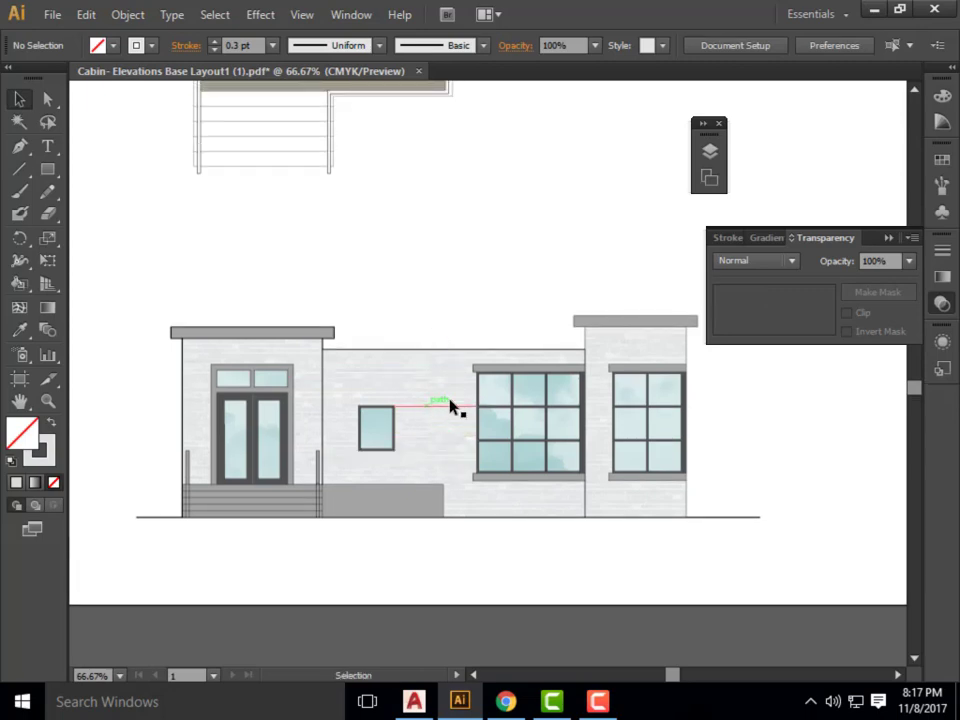
Check in the layer list which layer holds the siding line between the small and large windows.
click(424, 420)
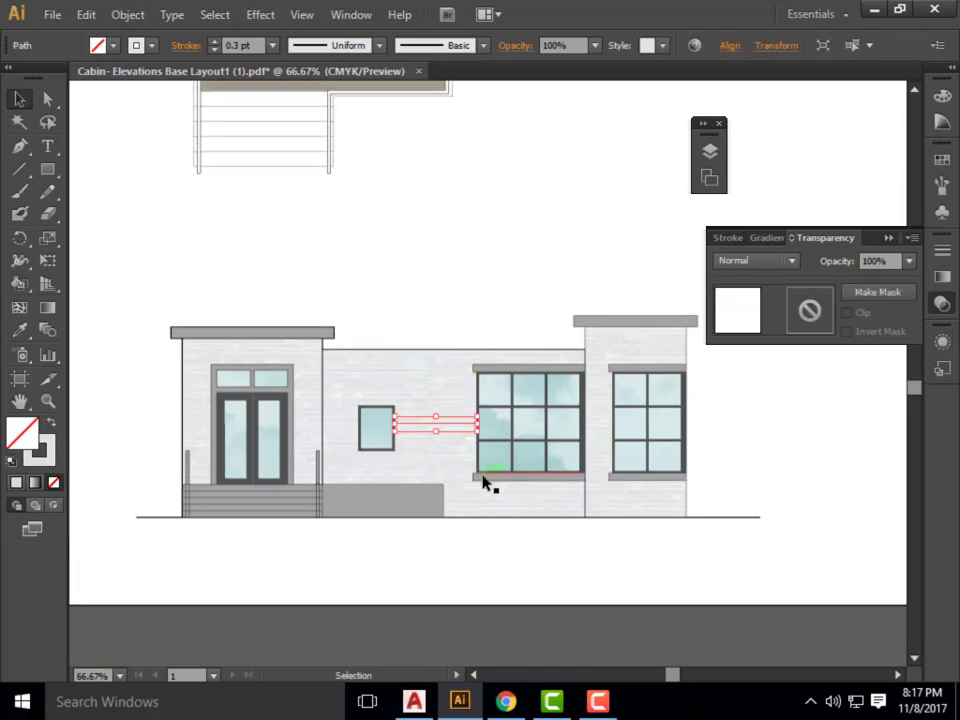
click(305, 12)
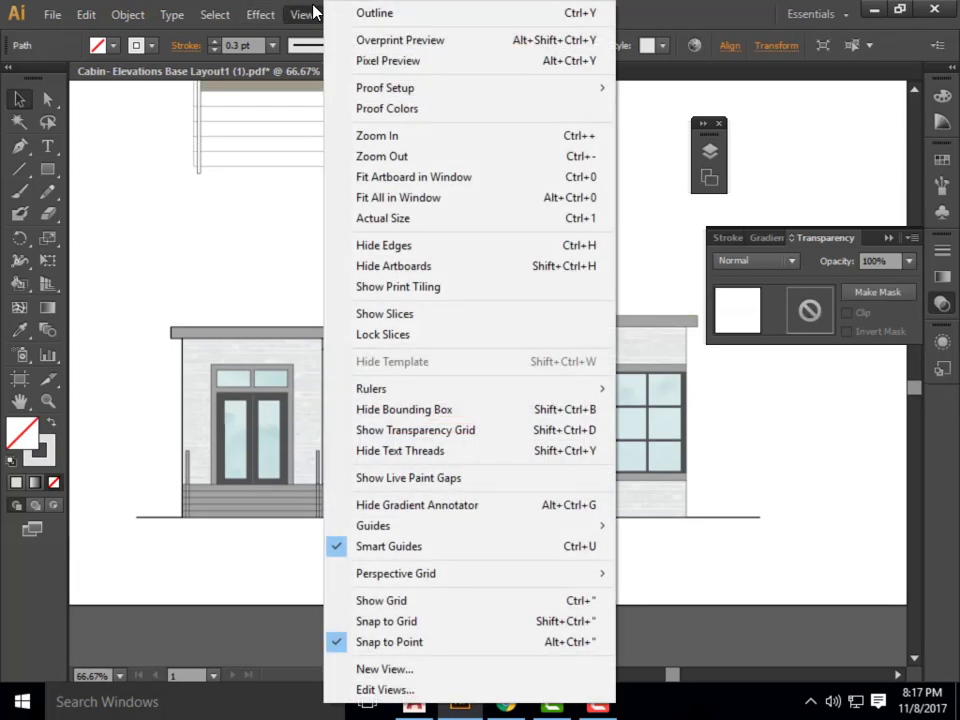
click(688, 8)
click(350, 14)
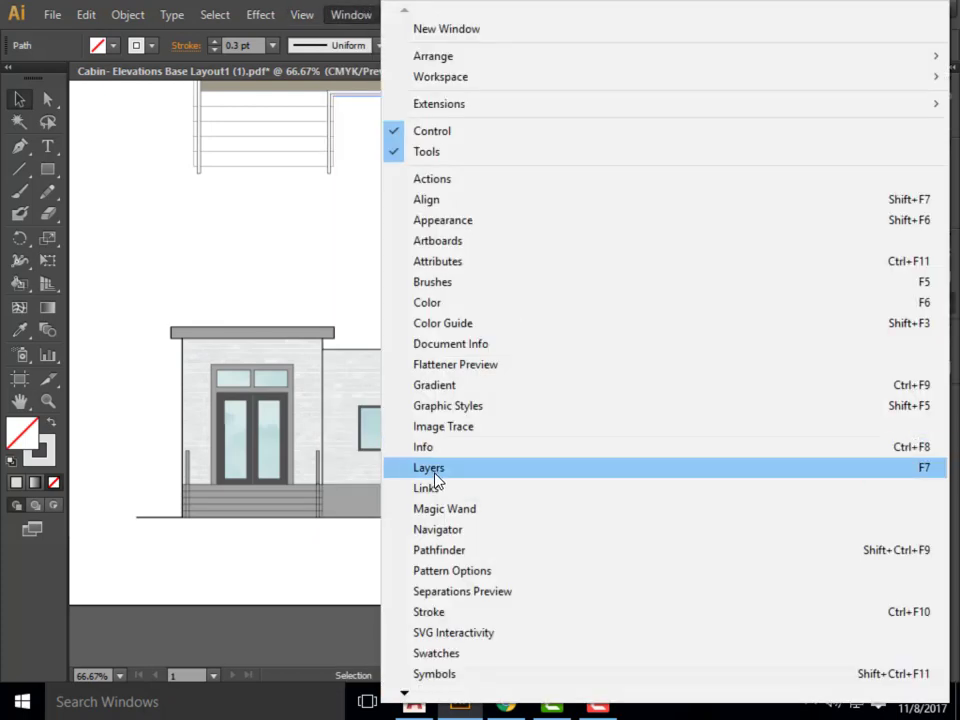
click(432, 468)
click(522, 240)
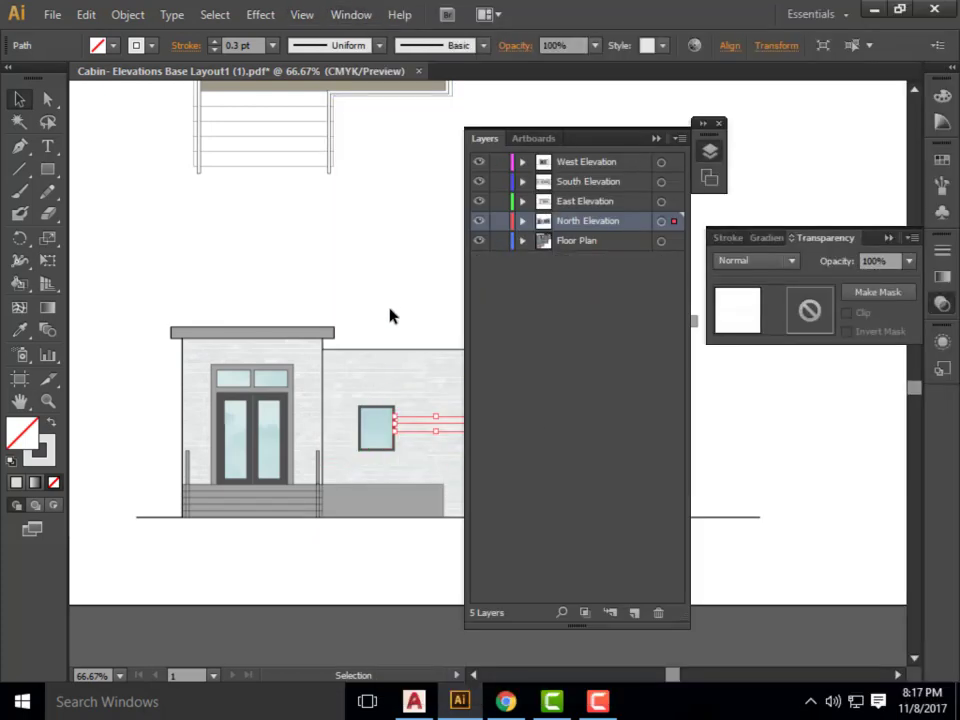
click(392, 315)
click(656, 138)
scroll(409, 418, up, 6)
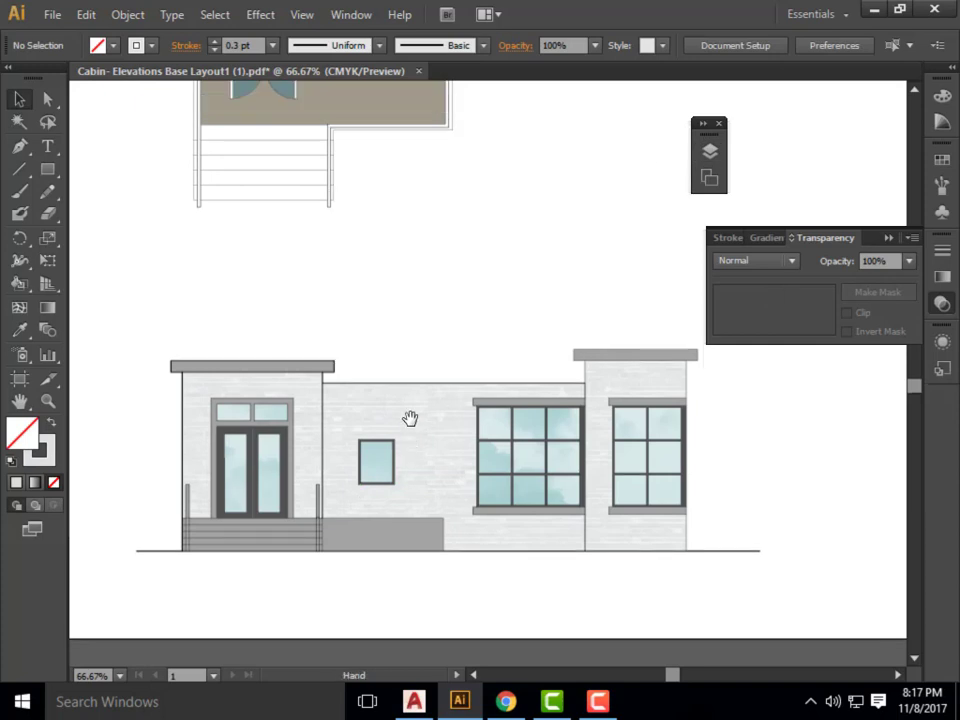
scroll(439, 546, down, 5)
Try to draw a triangular shadow with the Pen tool from the wall's roof corner beside the entrance down to the grey base.
click(19, 146)
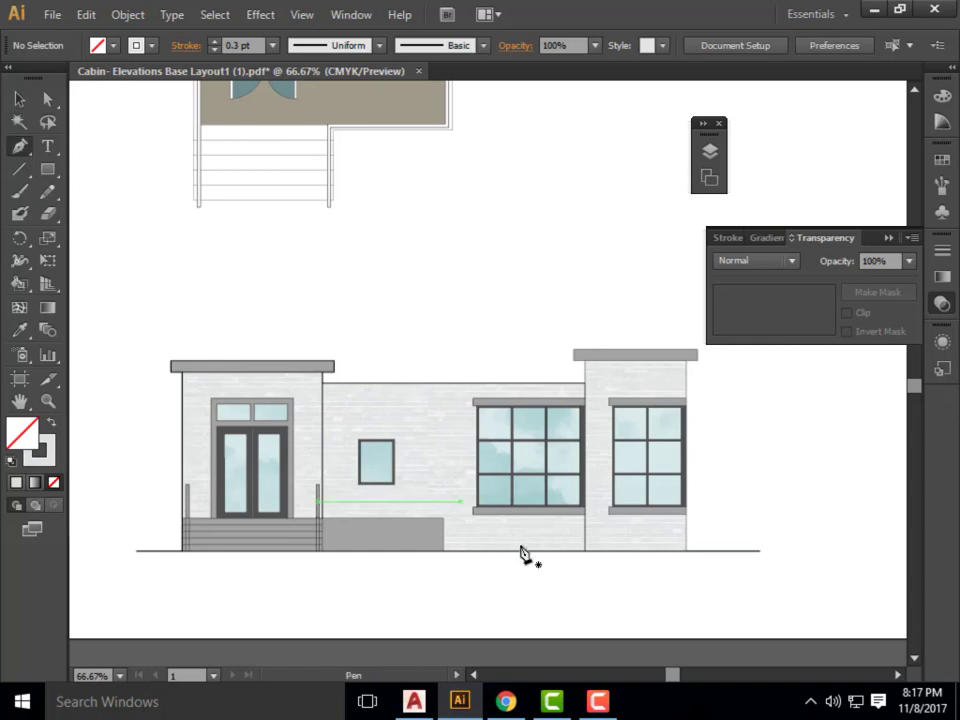
click(324, 386)
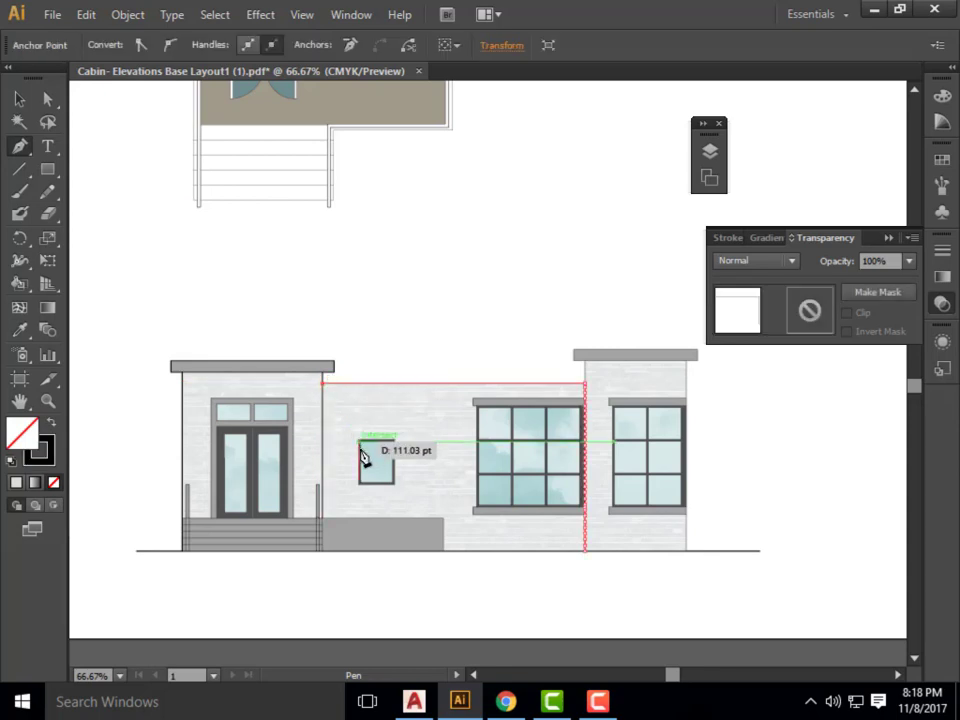
click(375, 518)
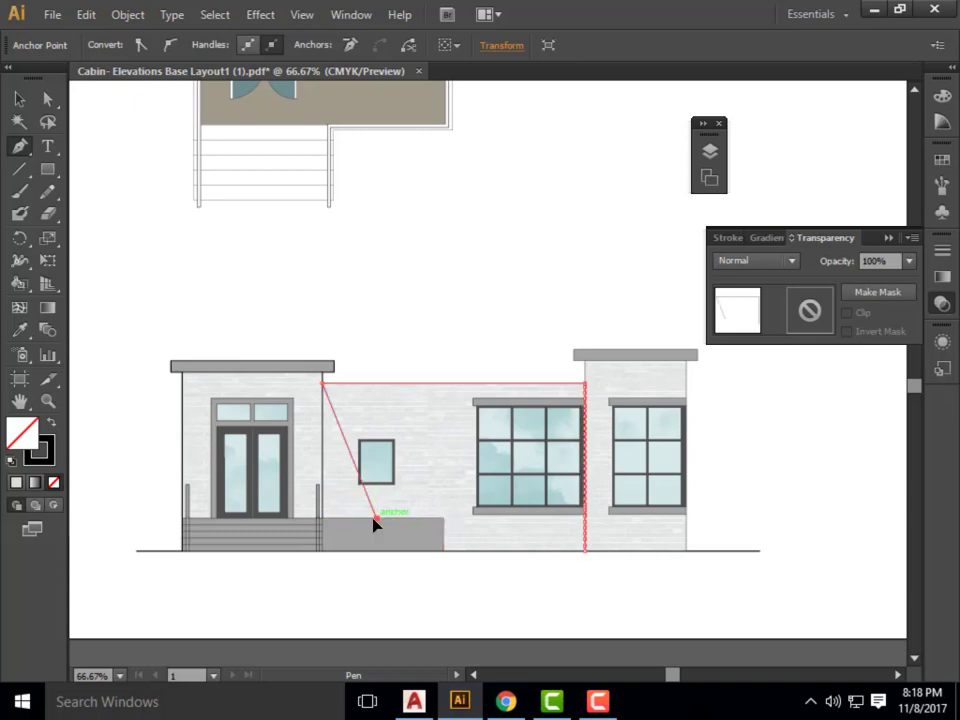
click(323, 520)
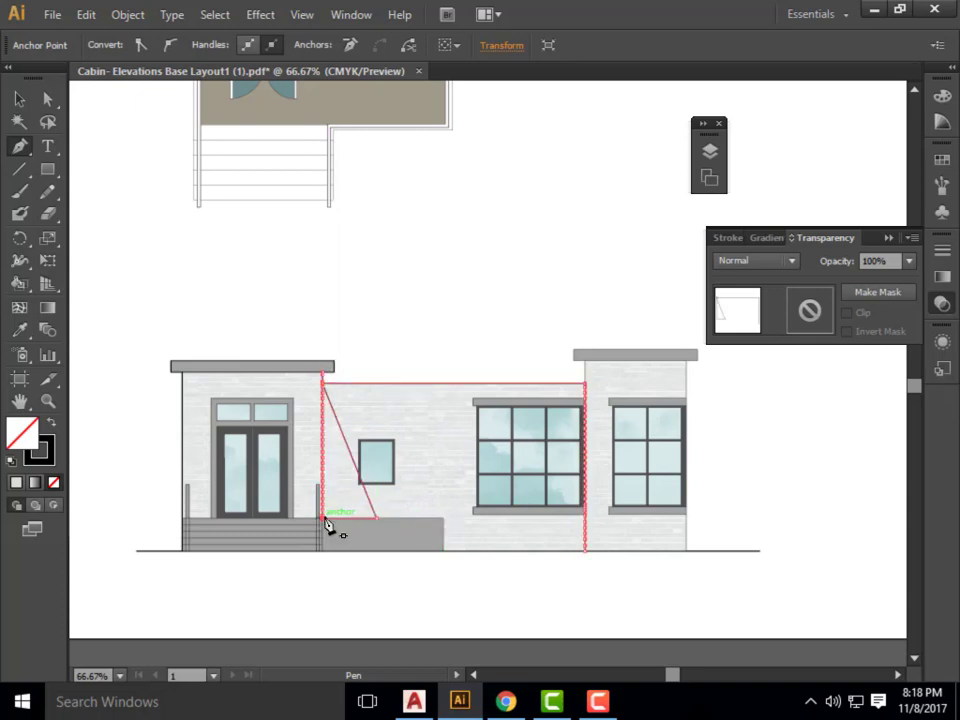
click(15, 100)
click(386, 304)
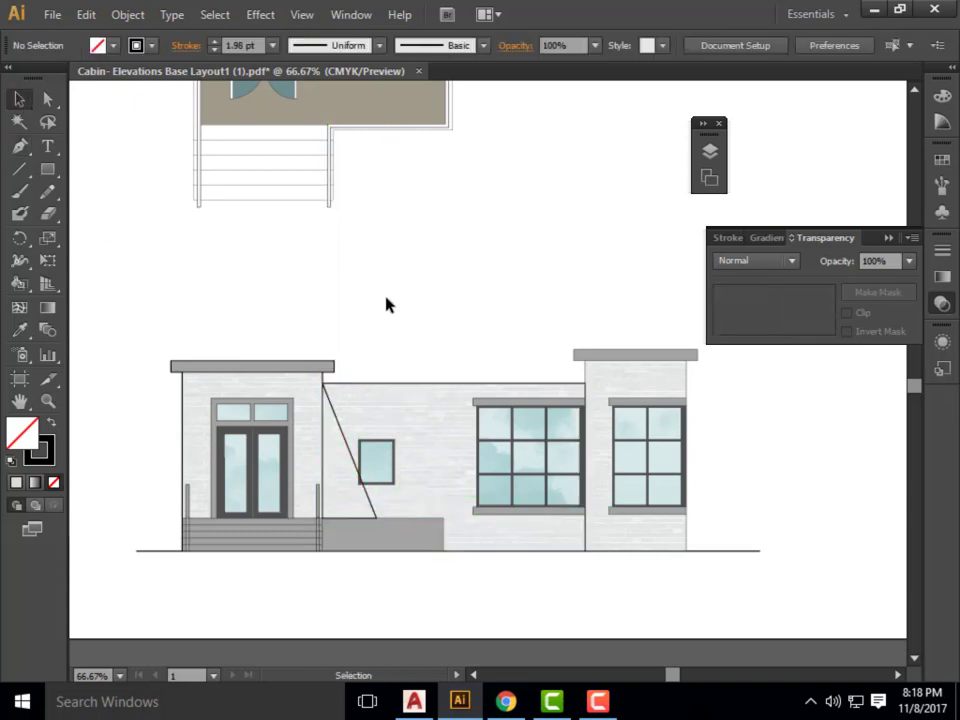
Remove the stroke from the triangular shadow path and fill it with dark grey 2A2B2B.
click(343, 435)
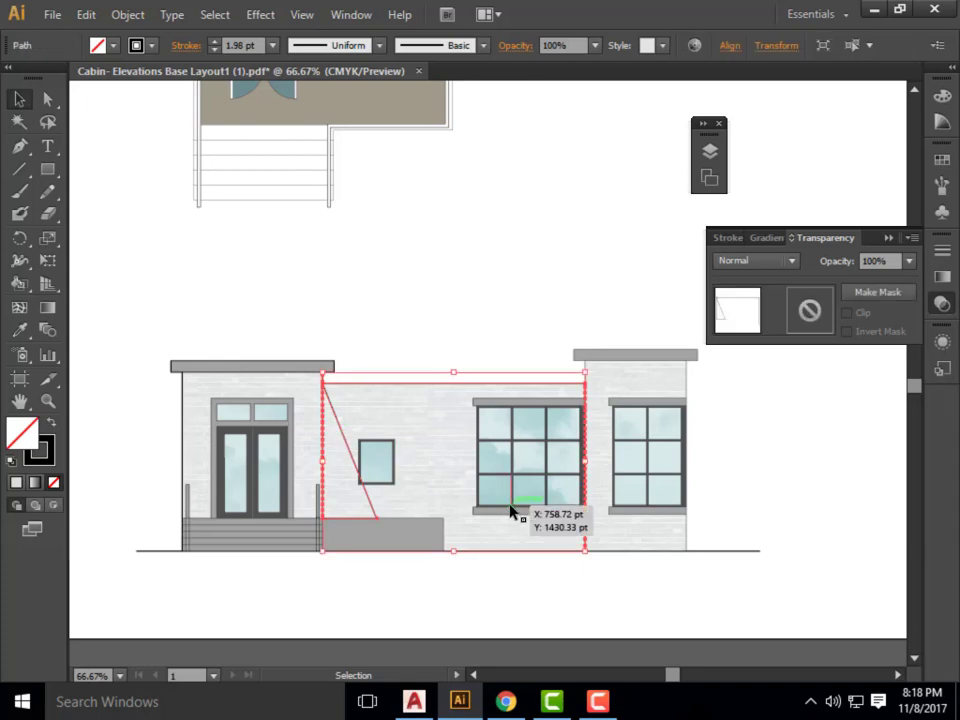
click(51, 457)
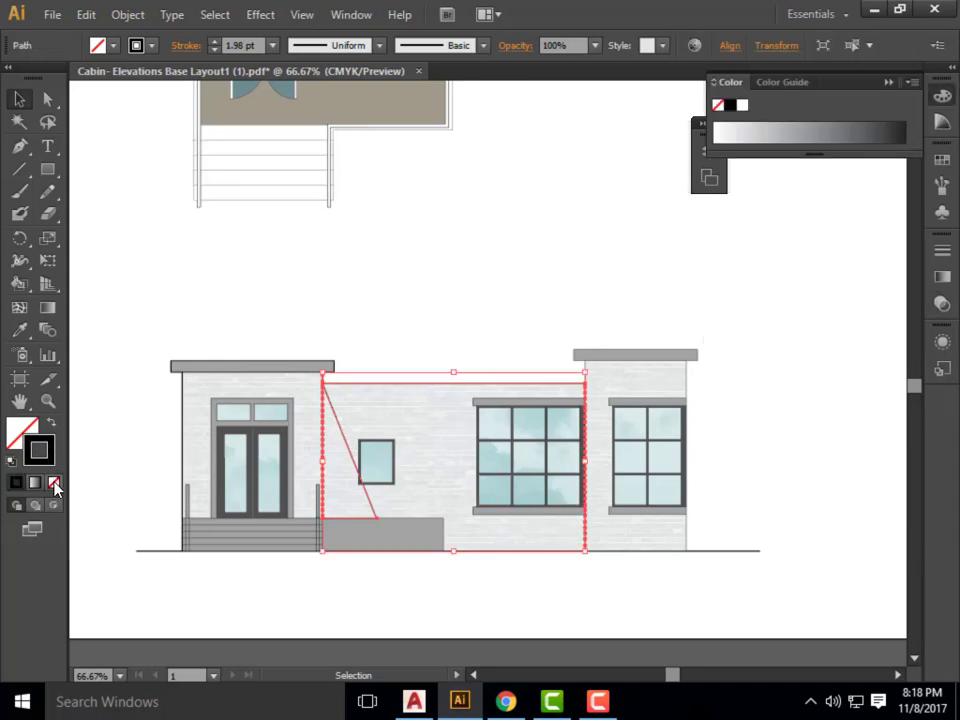
click(53, 482)
click(40, 432)
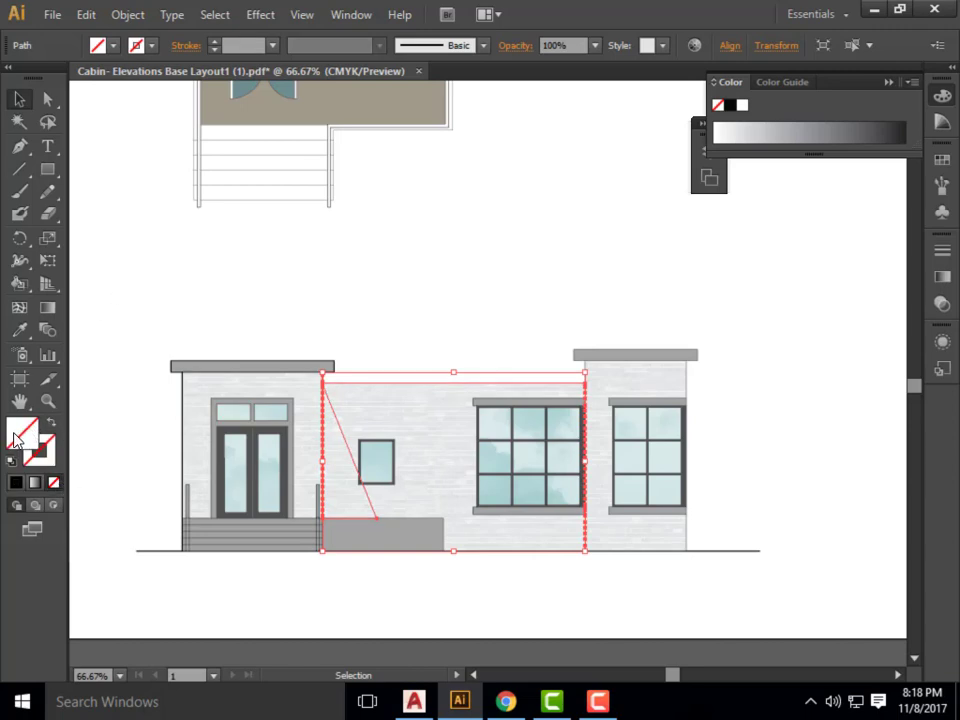
double_click(22, 432)
click(237, 427)
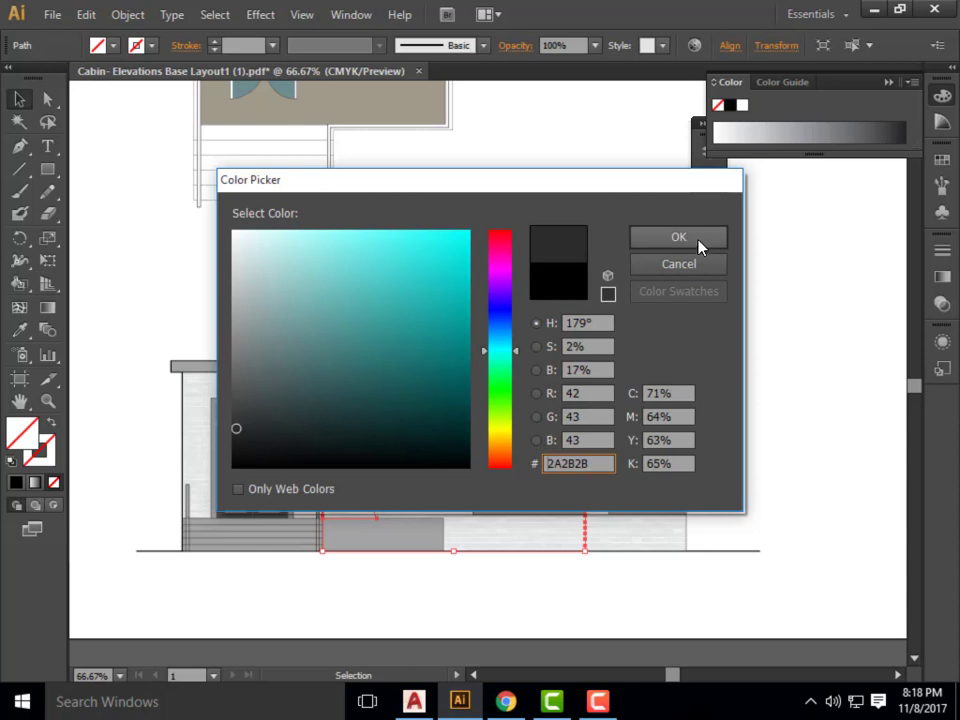
click(699, 243)
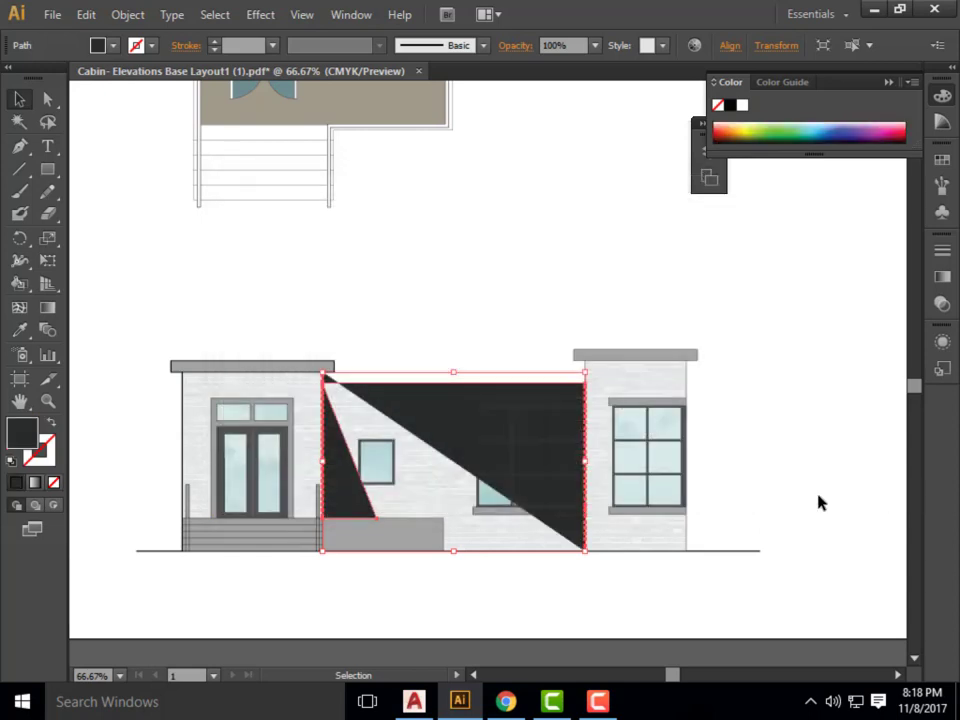
Undo the shadow's fill, stroke change and pen segments, and deselect the wall outline.
key(ctrl+z)
key(ctrl+z)
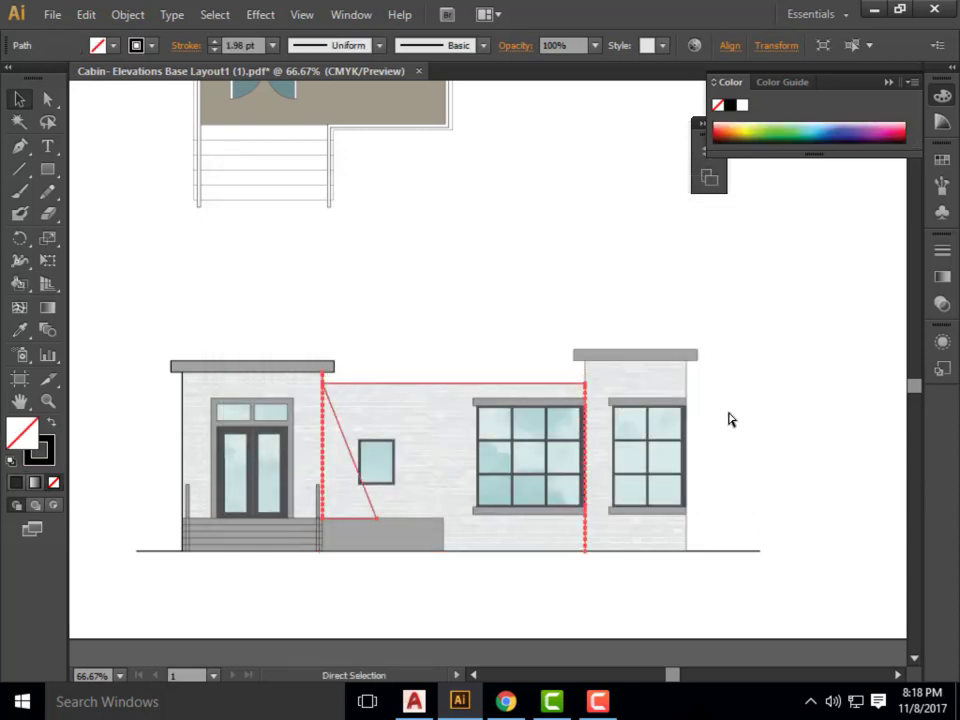
key(v)
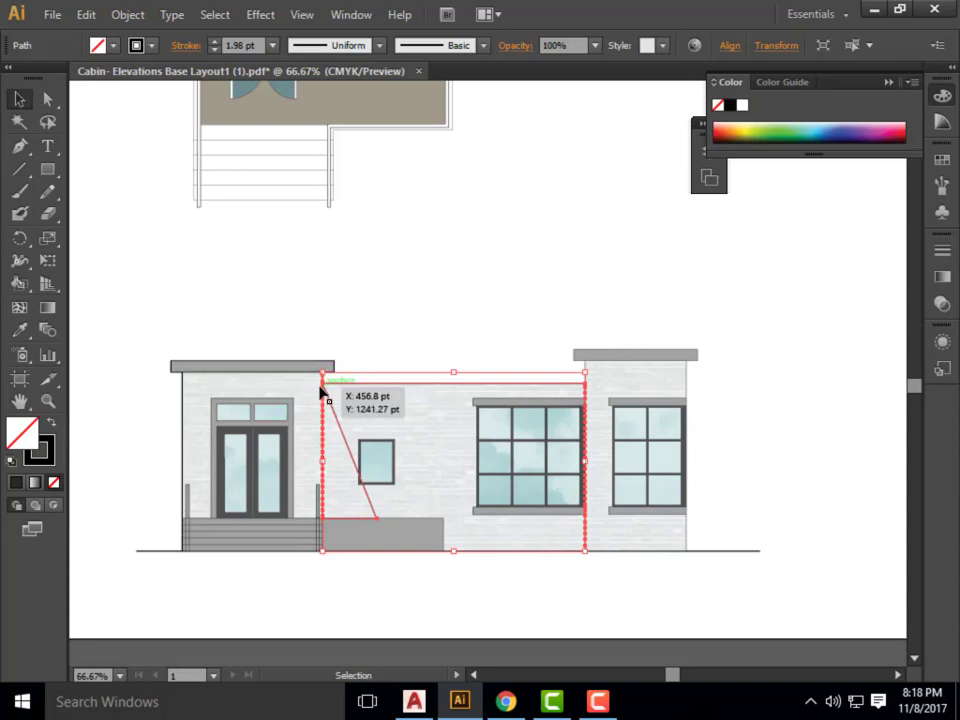
key(ctrl+z)
key(ctrl+z)
key(ctrl+z)
key(ctrl+z)
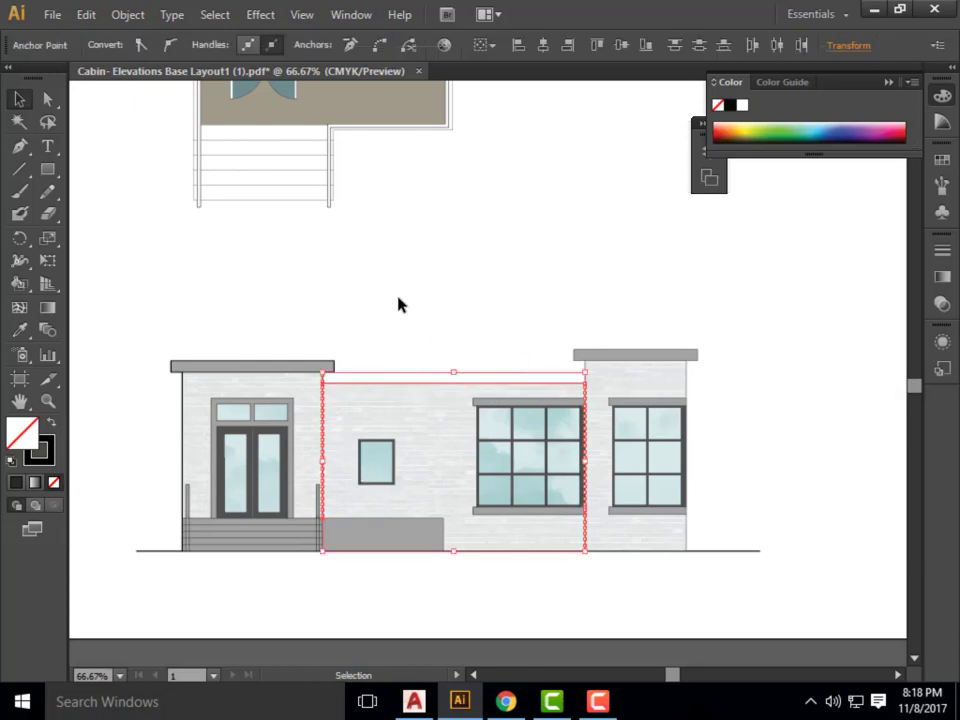
click(456, 332)
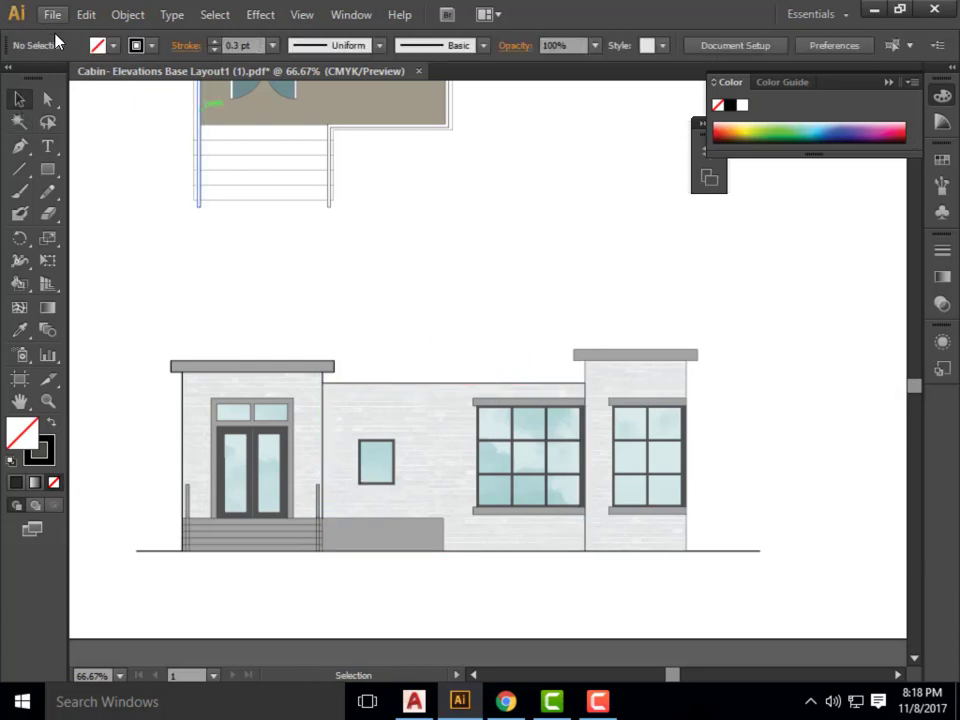
Draw a closed narrow triangle about 205 pt high with the Pen tool in the blank area above the entrance roof's corner.
click(29, 149)
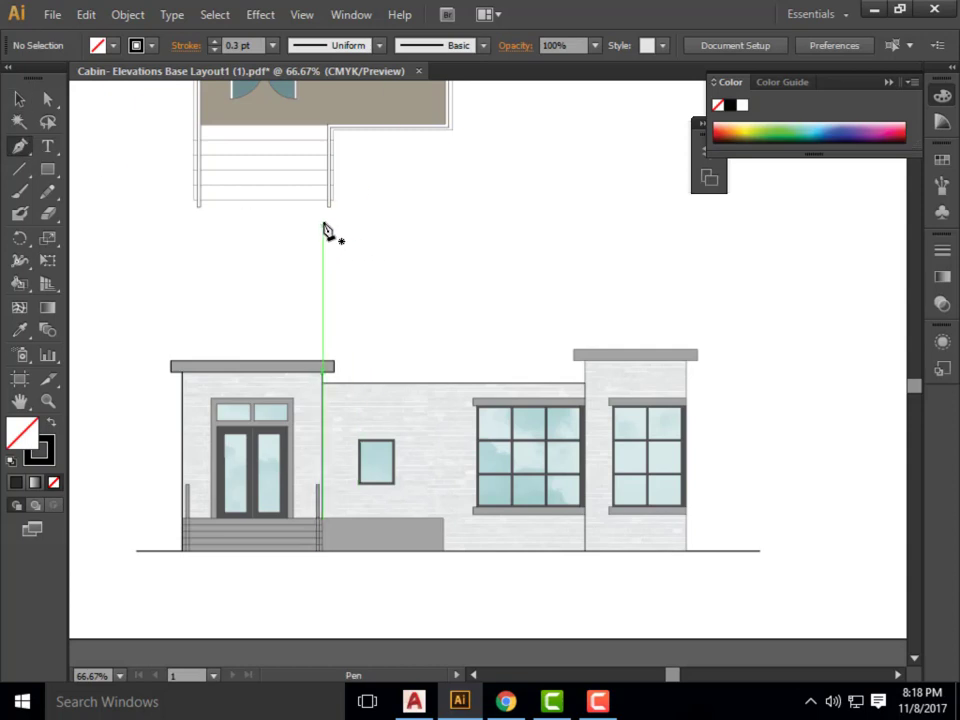
click(322, 220)
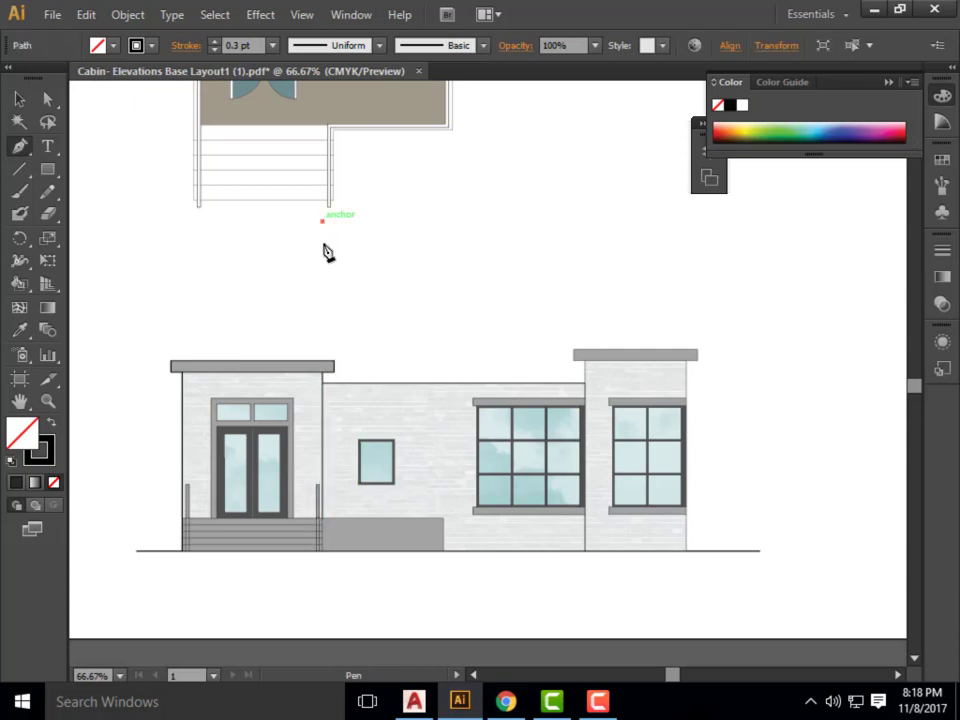
click(321, 350)
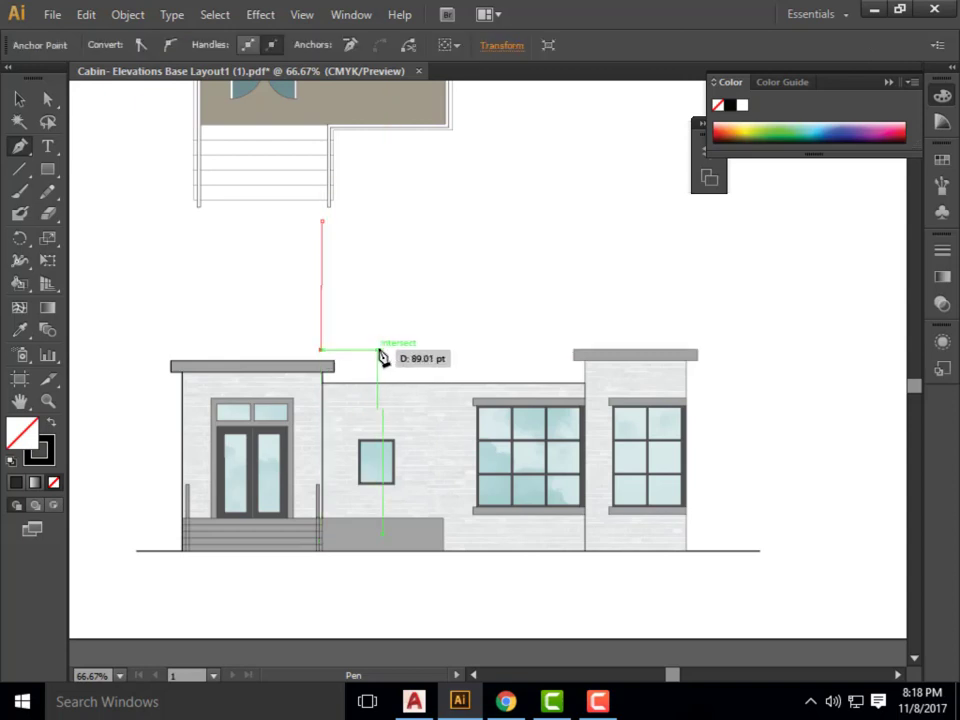
click(366, 349)
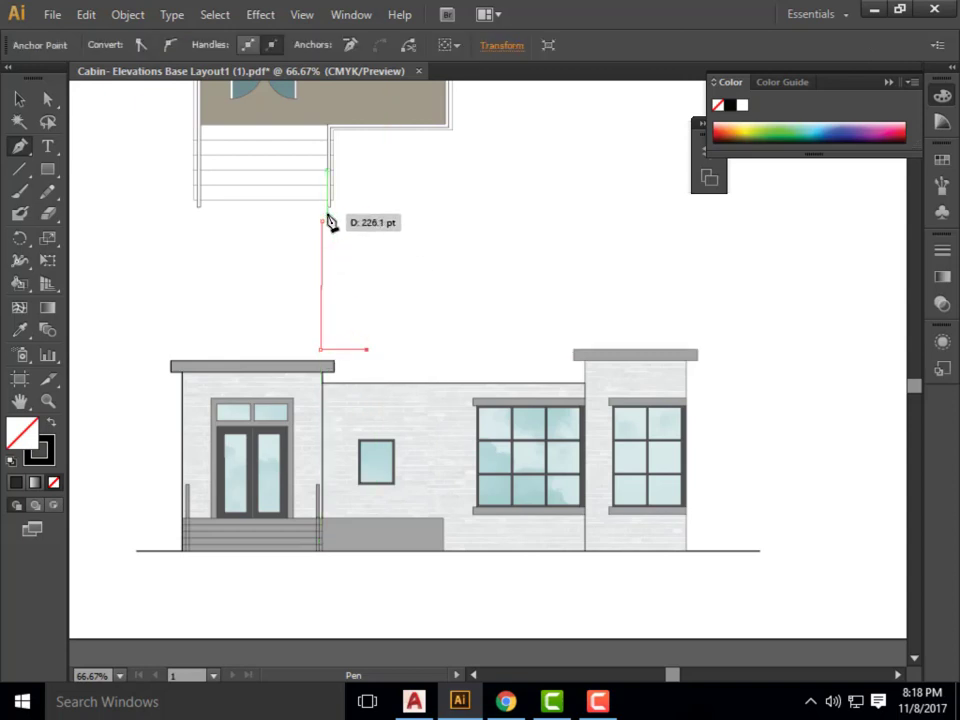
click(322, 222)
click(19, 99)
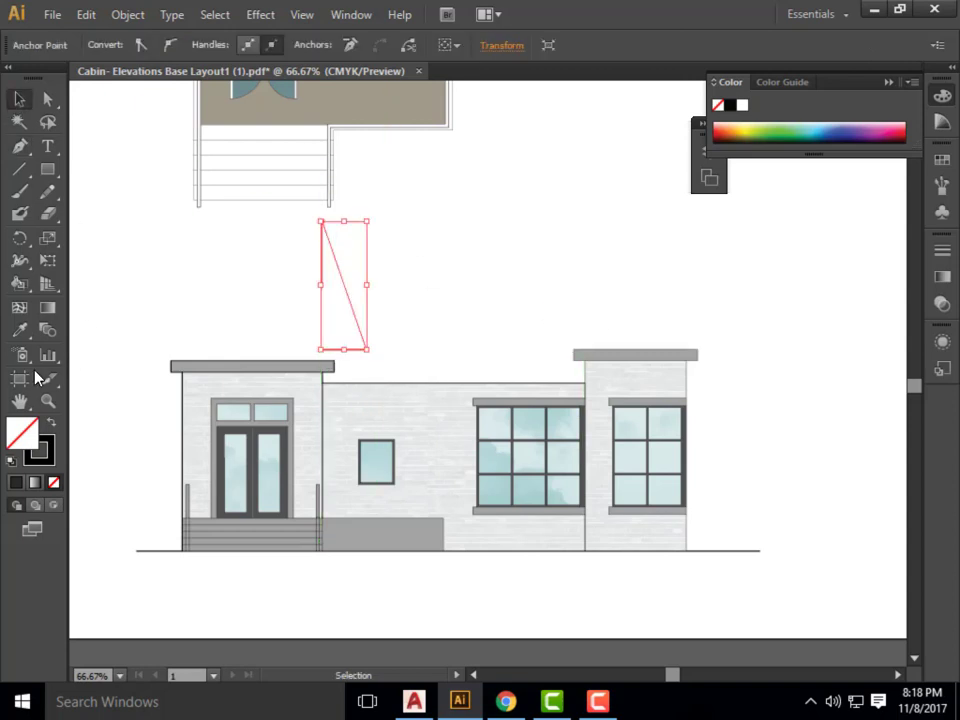
Fill the triangle above the entrance roof with dark grey RGB 53, 53, 53, remove its stroke and deselect it.
double_click(14, 432)
click(233, 418)
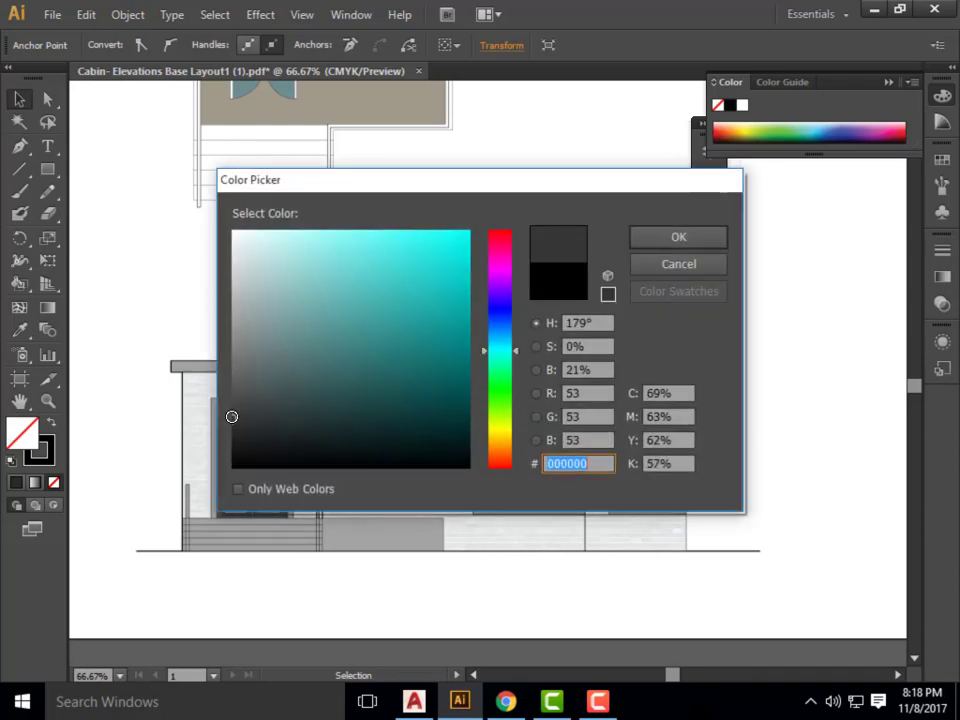
click(678, 238)
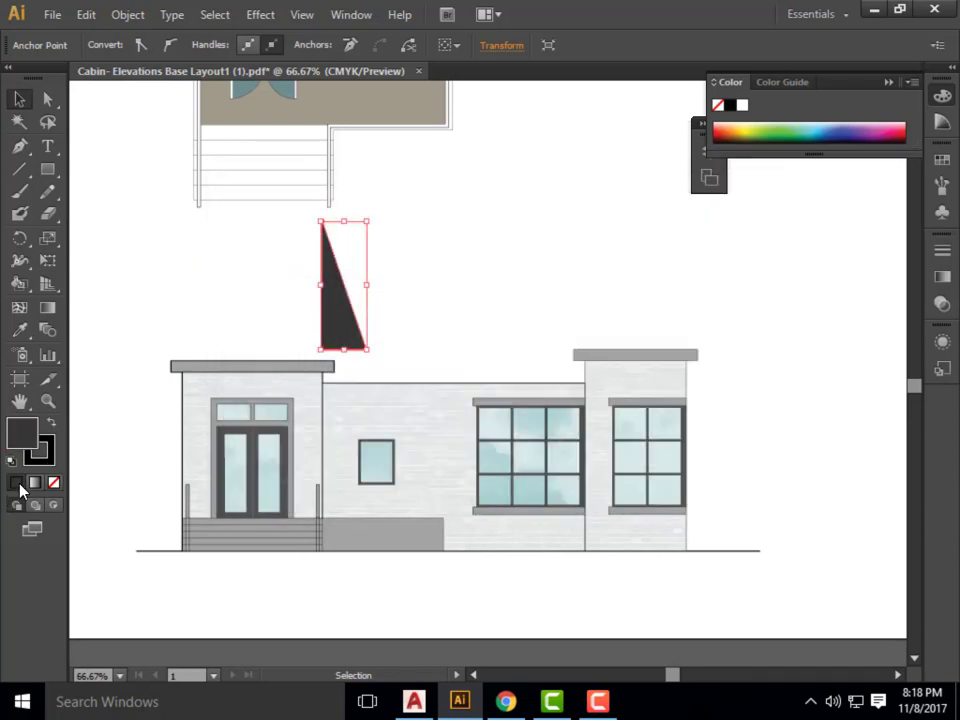
double_click(44, 456)
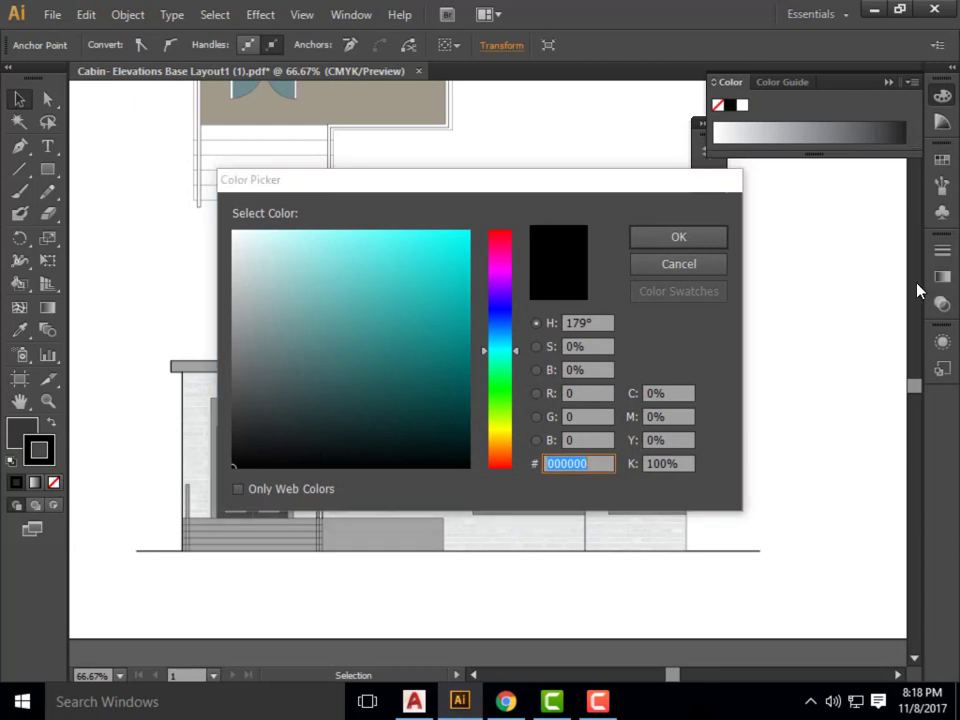
click(720, 265)
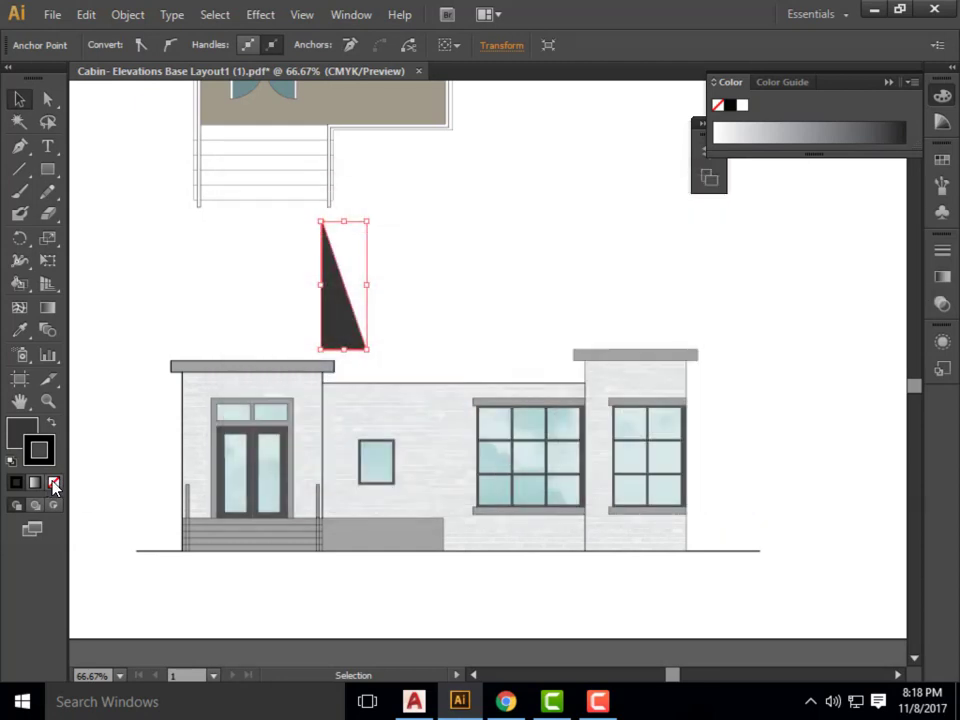
click(54, 484)
click(583, 326)
Try 50% opacity on the dark grey triangle, and settle on 30%.
click(352, 321)
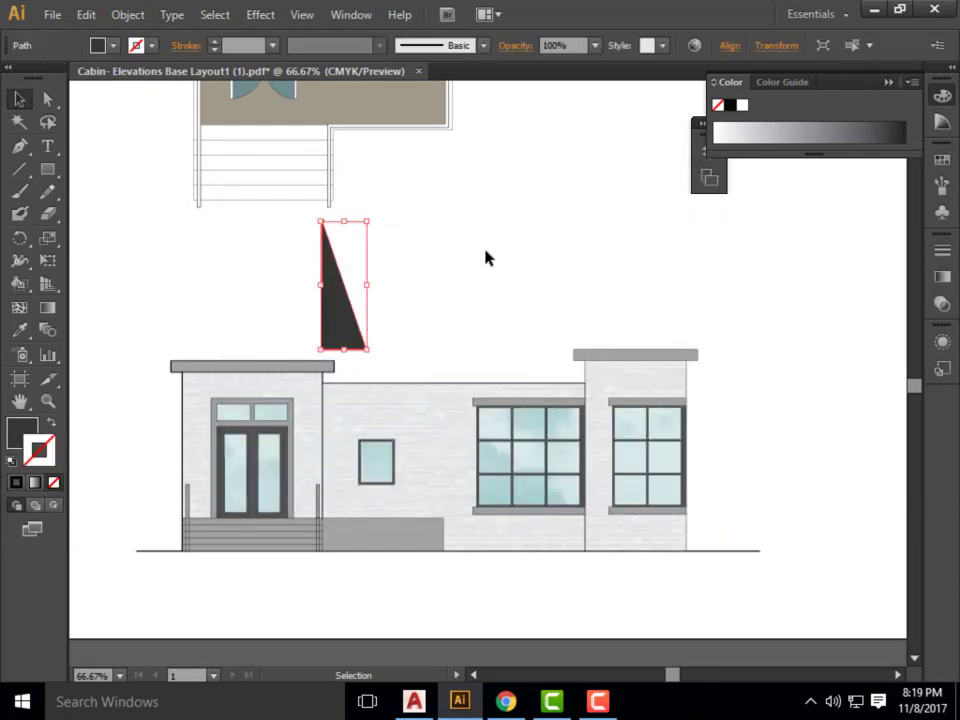
click(566, 47)
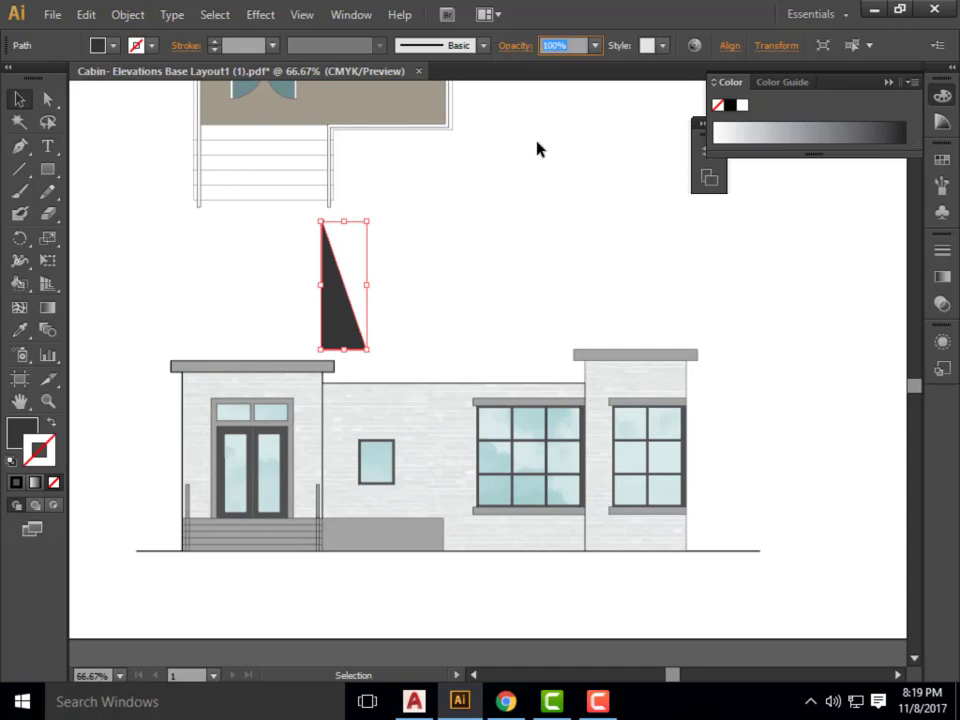
text(50)
key(Return)
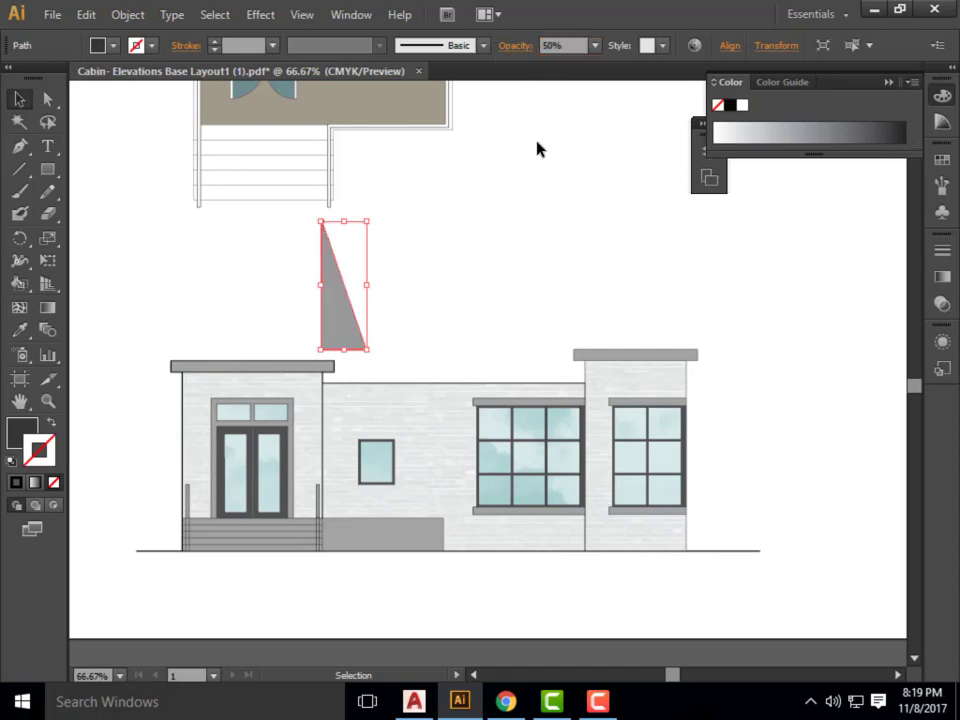
click(555, 45)
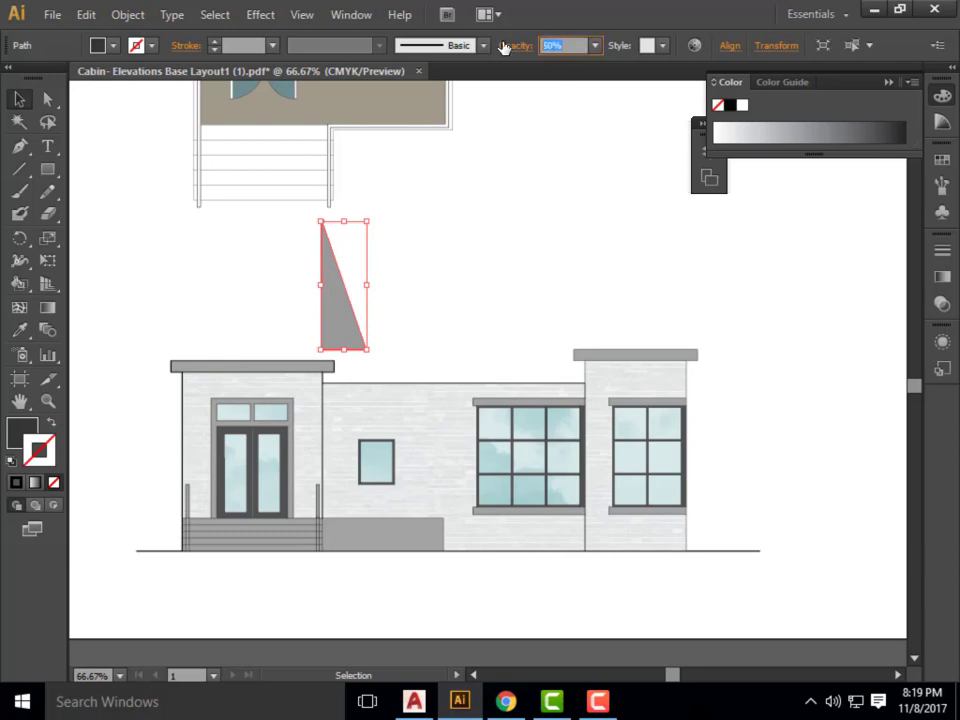
text(30)
key(Return)
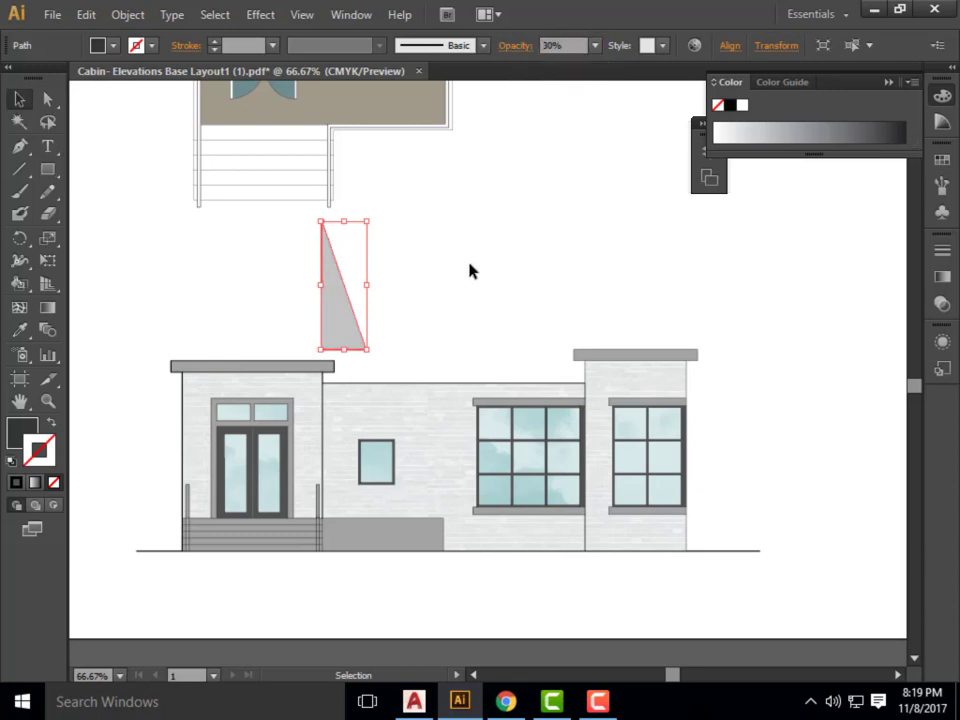
Move the translucent triangle down onto the brick wall so its vertical edge sits against the entrance block.
drag(340, 341, 345, 508)
scroll(347, 543, up, 4)
scroll(353, 538, down, 5)
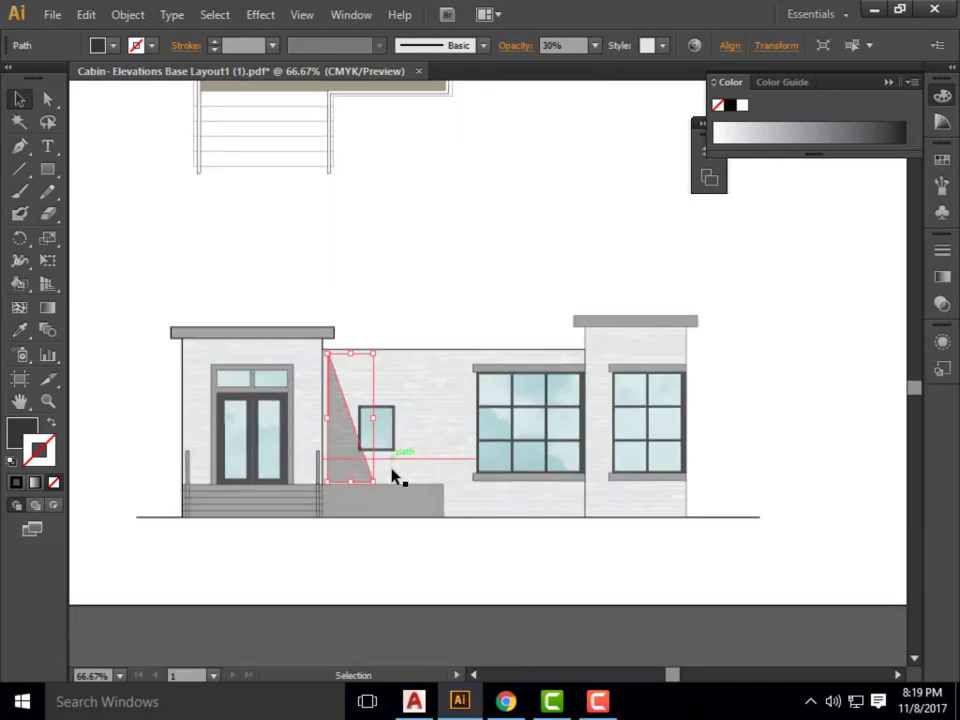
key(alt+space)
click(437, 250)
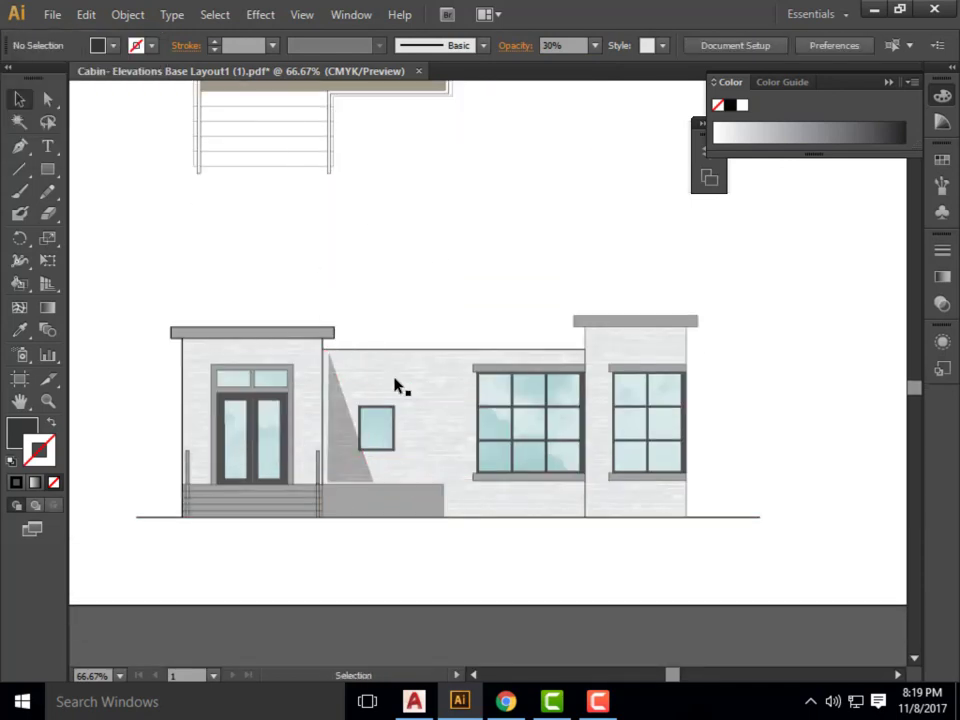
scroll(400, 490, up, 3)
mouse_move(274, 437)
mouse_down()
mouse_move(263, 450)
mouse_move(256, 443)
mouse_up()
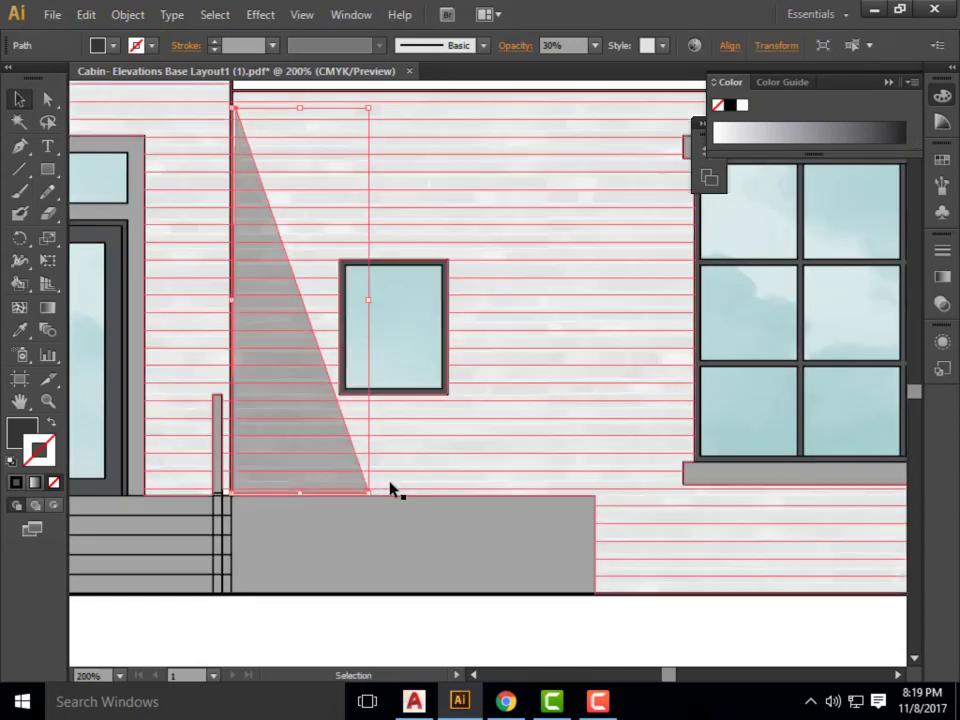
Stretch the triangular shadow to meet the wall's roof line, the entrance block's edge and the top of the grey base.
scroll(300, 190, up, 1)
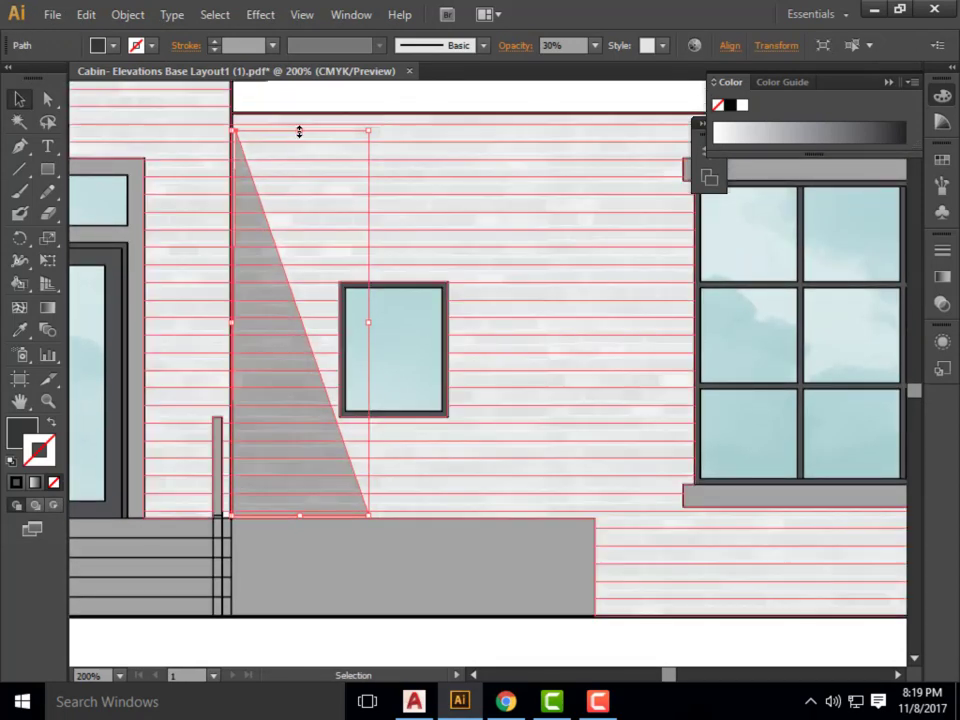
drag(301, 129, 302, 112)
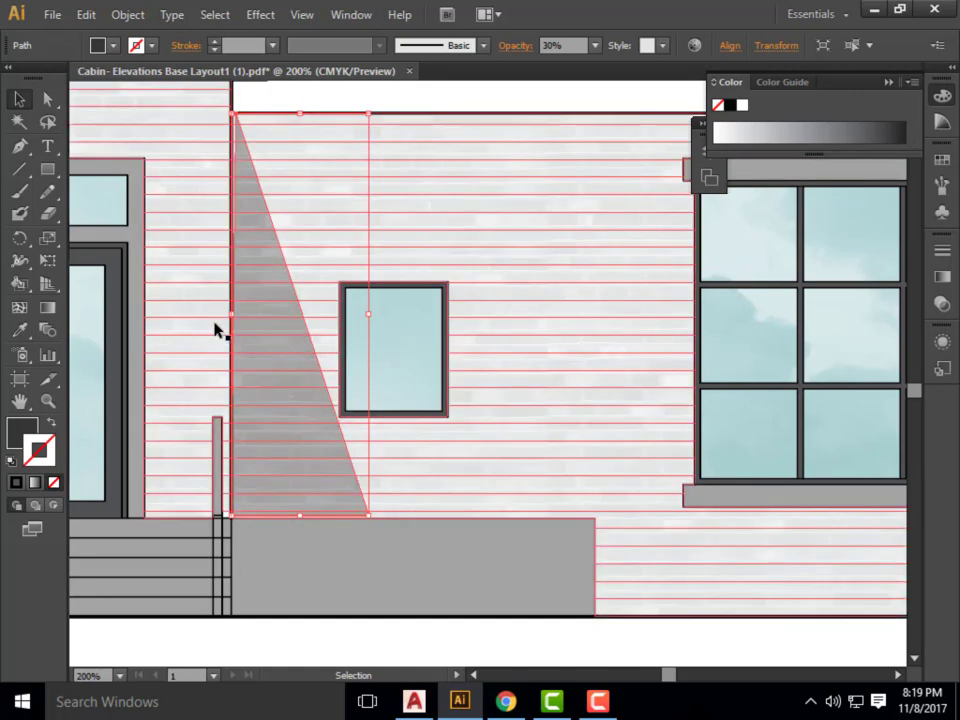
drag(232, 316, 230, 317)
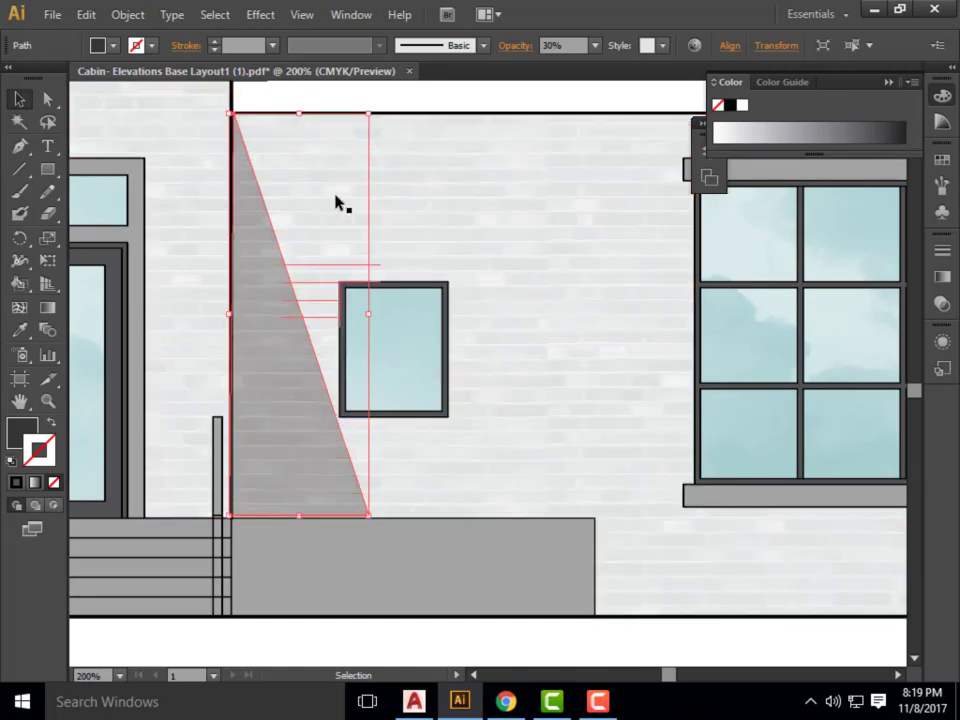
click(380, 105)
click(290, 458)
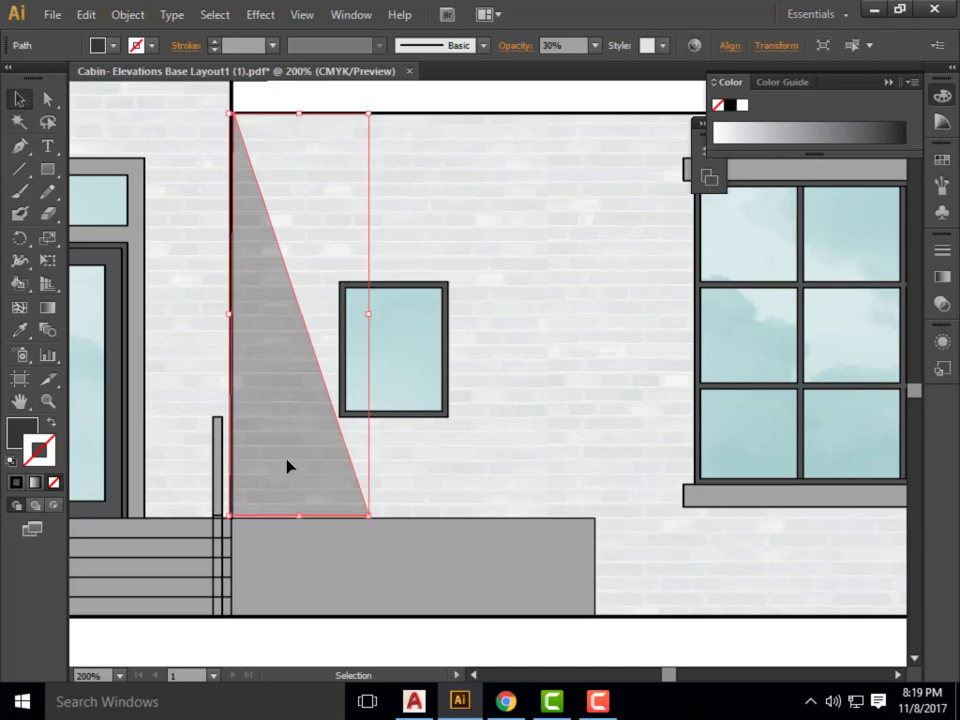
drag(301, 516, 302, 519)
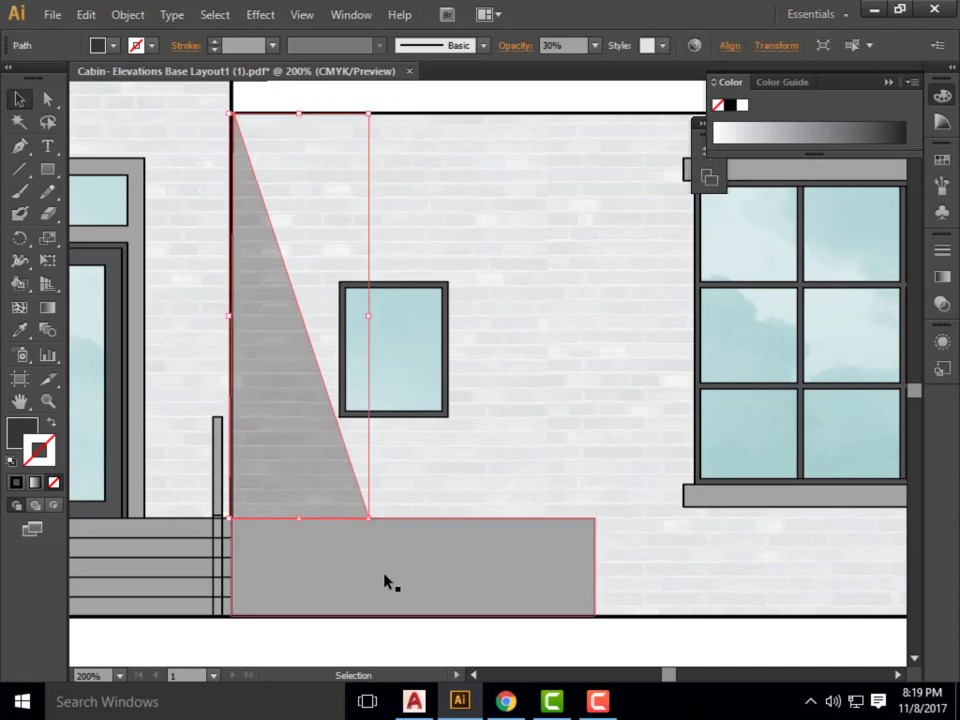
scroll(331, 376, down, 4)
click(384, 275)
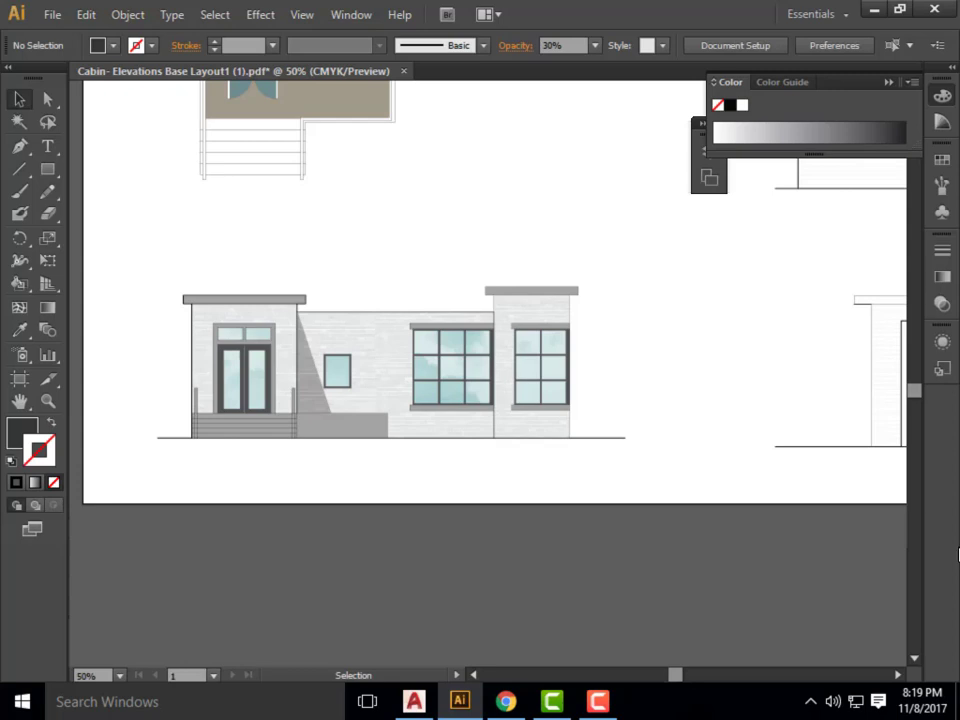
Draw a rectangle about 224 by 24 pt across the entrance block's full width, directly beneath its roof slab.
scroll(139, 300, up, 4)
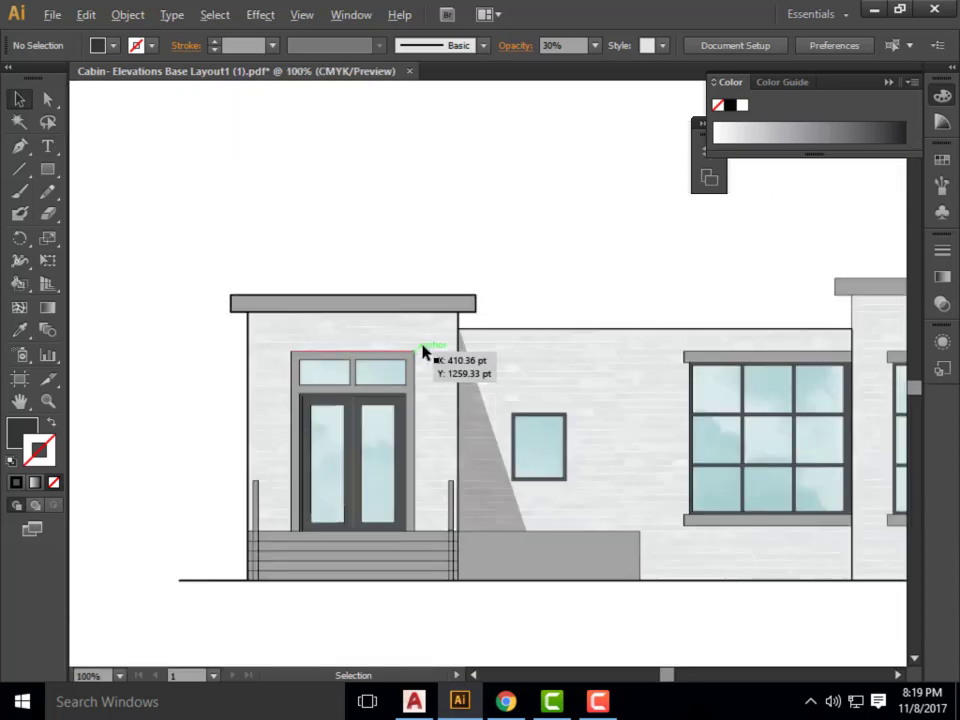
scroll(390, 272, down, 1)
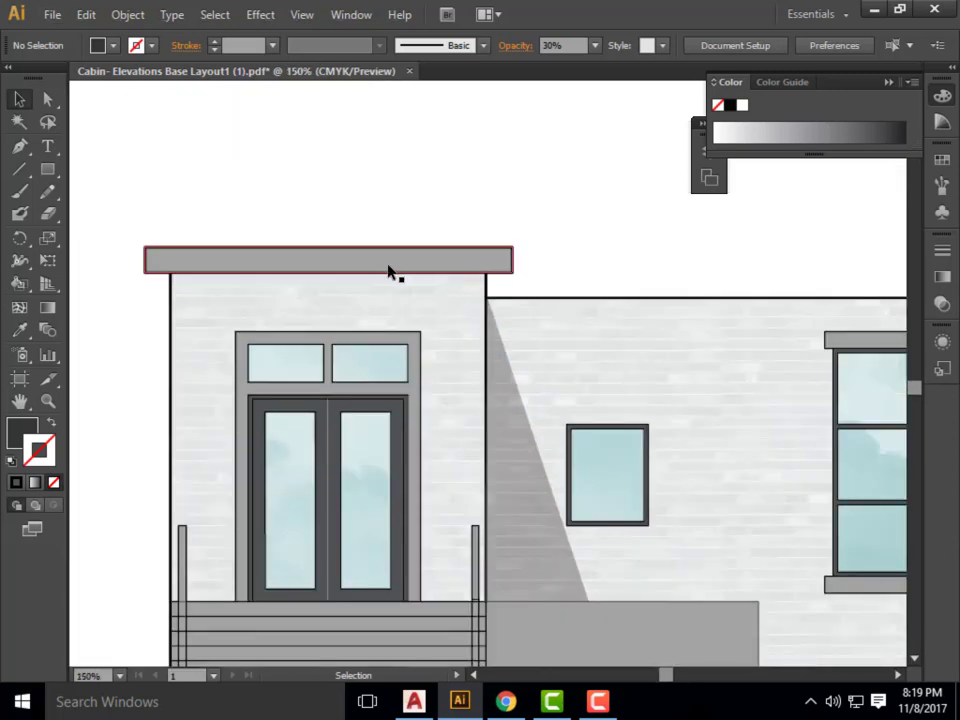
click(47, 169)
drag(170, 270, 486, 306)
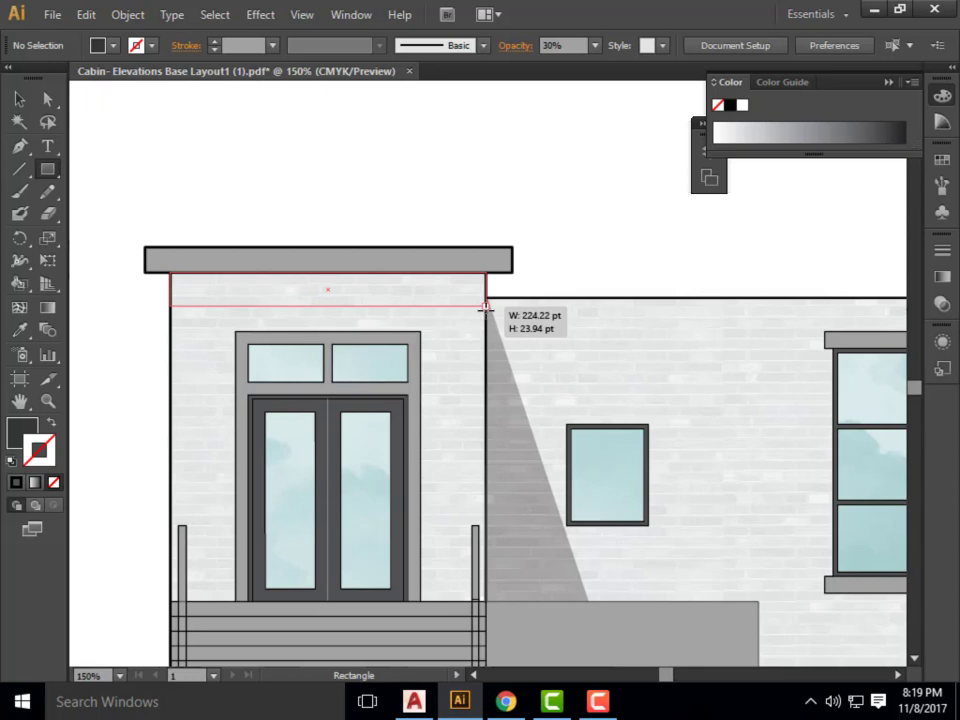
drag(485, 306, 486, 306)
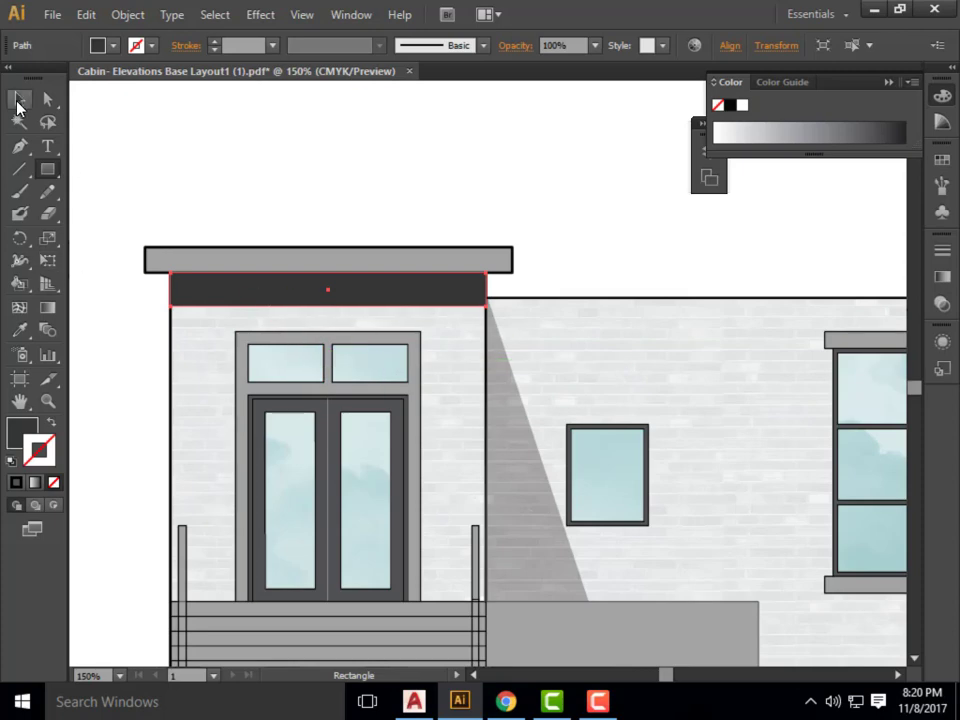
Copy the triangular shadow's appearance onto the rectangle under the entrance roof with the Eyedropper, and deselect it.
click(20, 330)
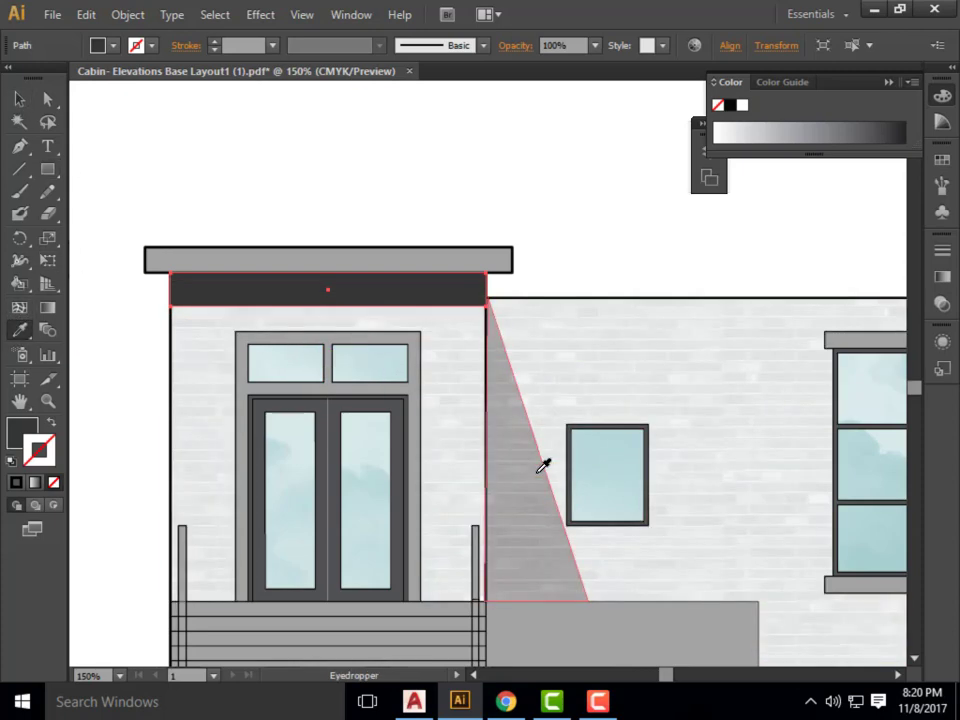
click(542, 463)
scroll(116, 288, down, 2)
click(19, 101)
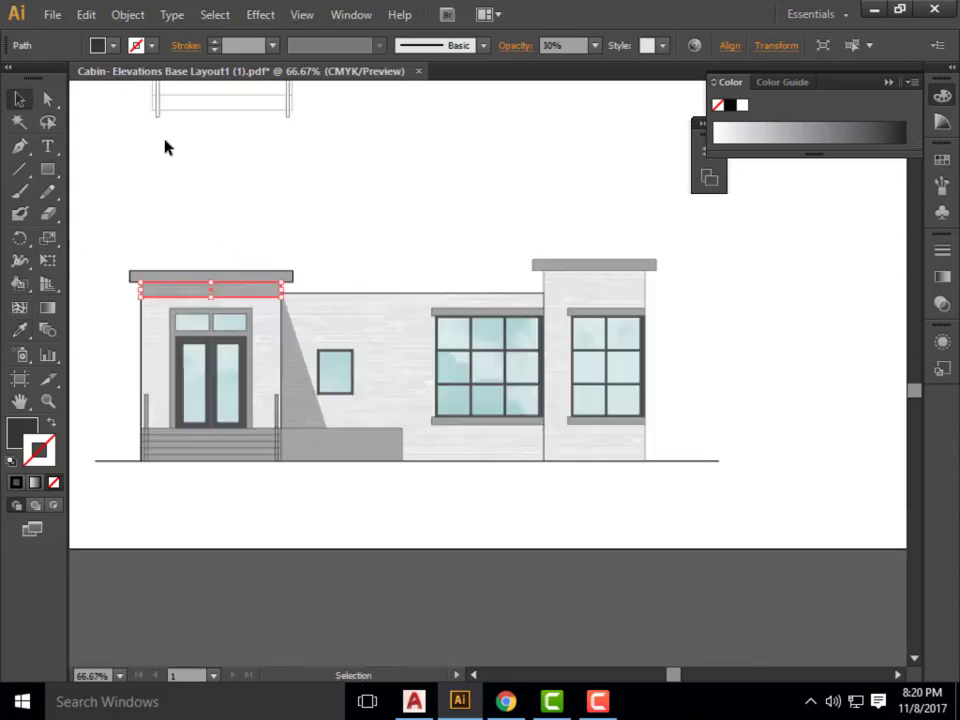
click(166, 141)
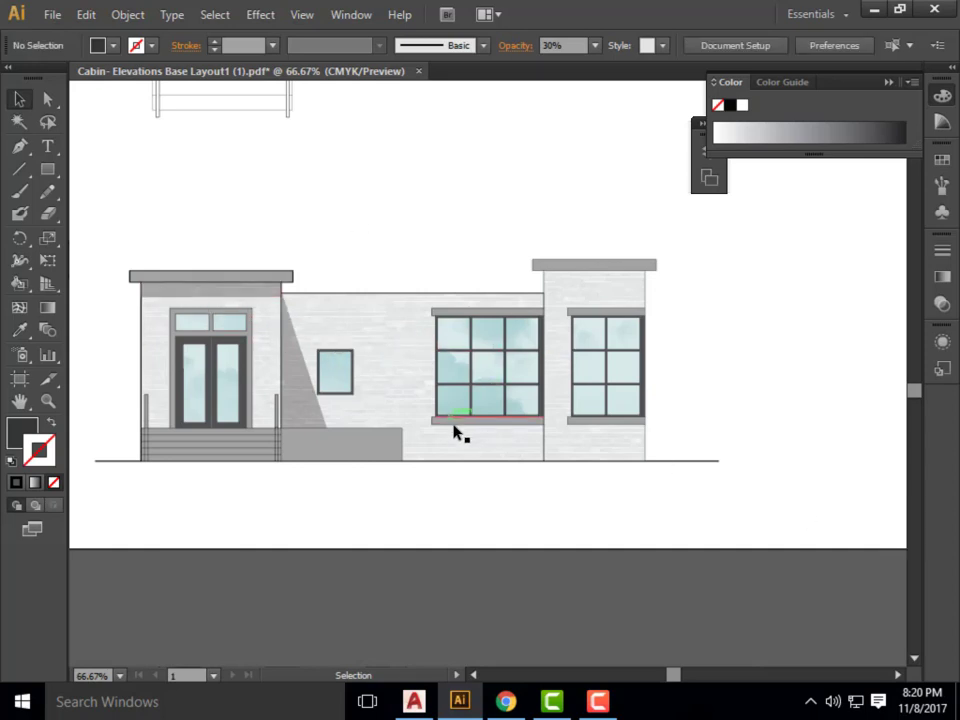
Select the north elevation's artwork and move it slightly up the sheet, clear of the page edge.
scroll(540, 428, down, 1)
scroll(507, 425, up, 1)
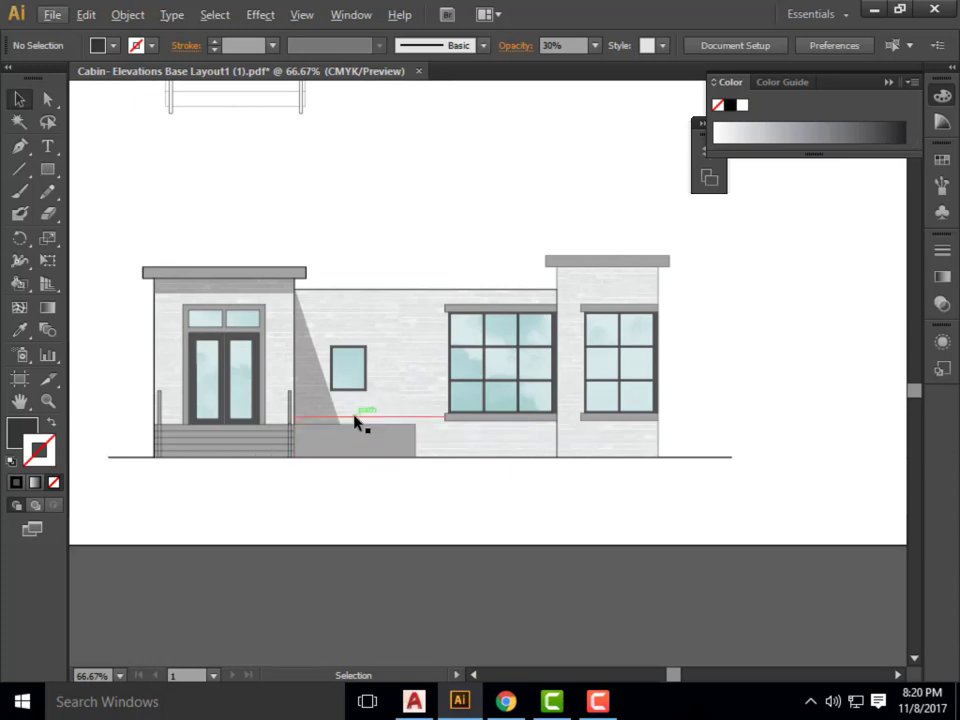
scroll(200, 405, down, 2)
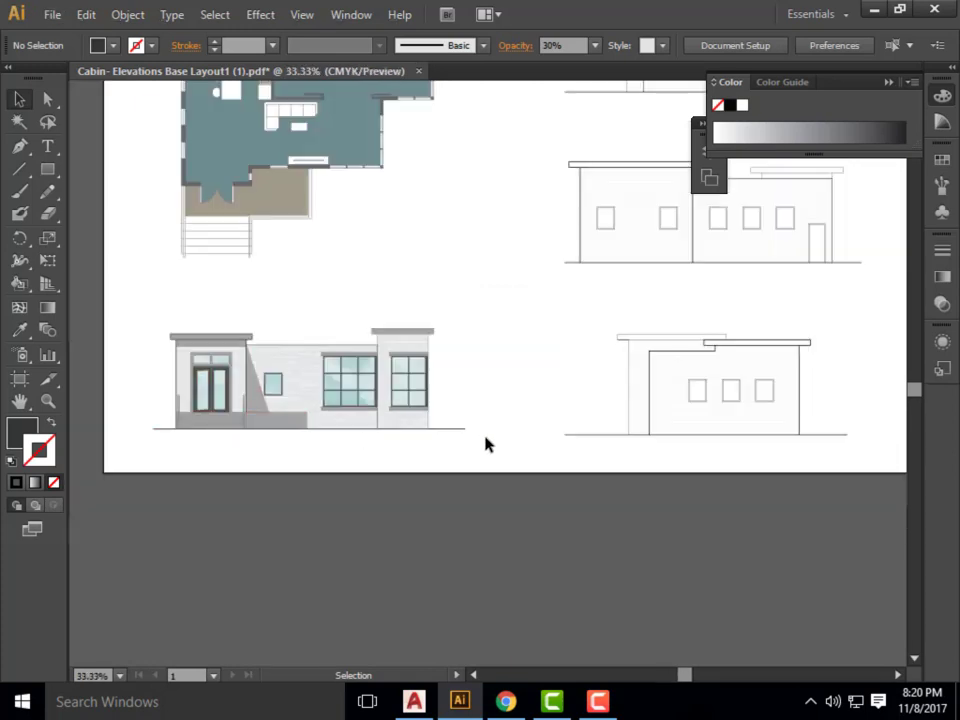
drag(486, 441, 100, 308)
shift+click(283, 388)
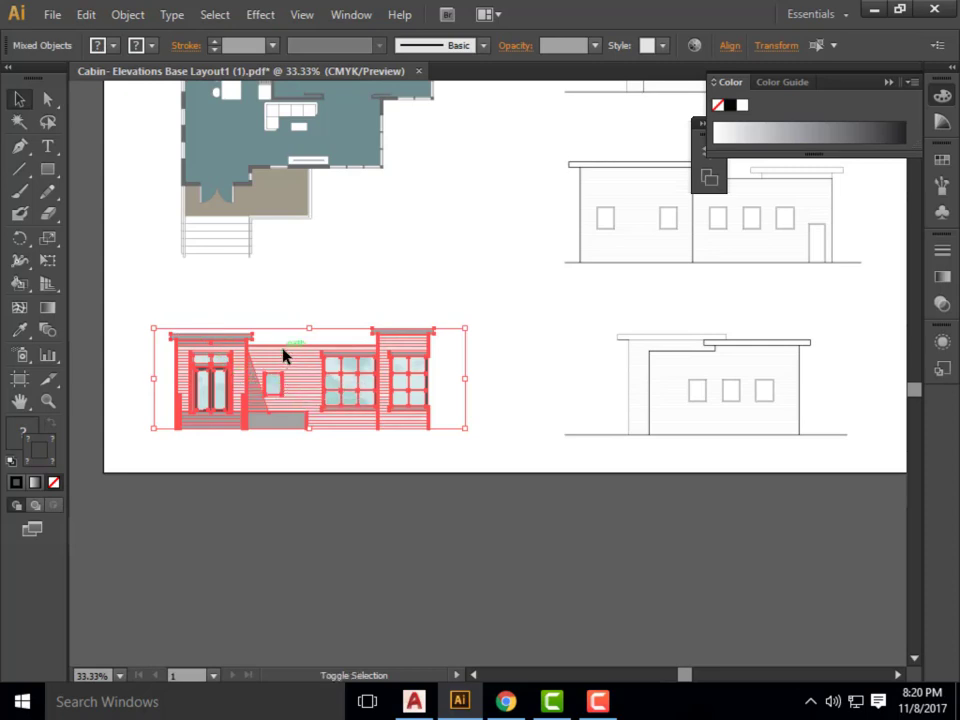
drag(380, 425, 381, 399)
click(520, 400)
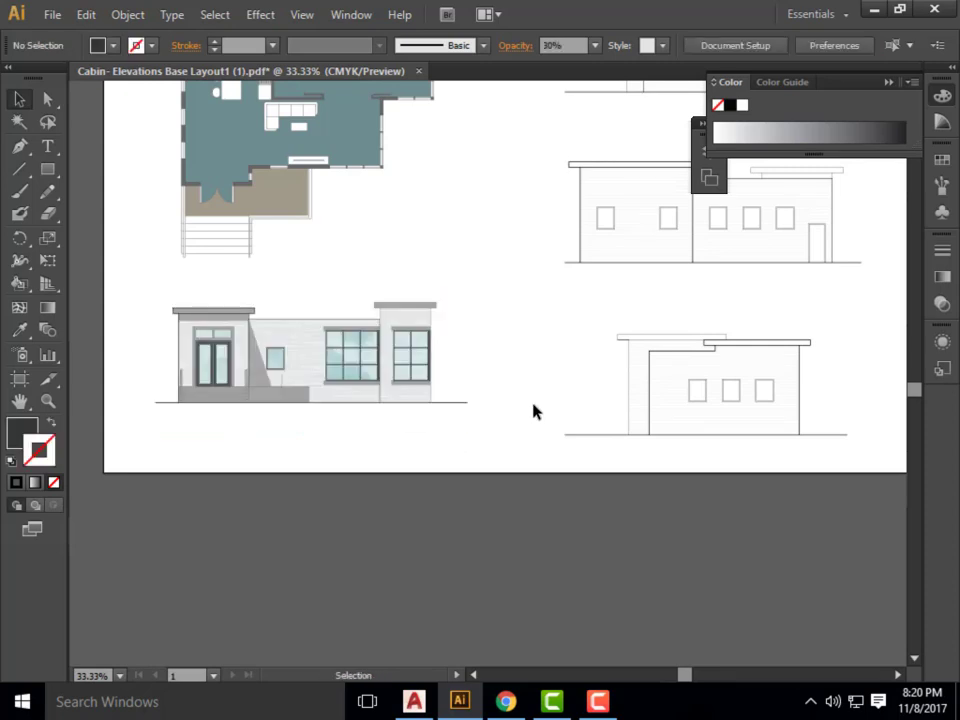
scroll(255, 399, up, 1)
key(alt)
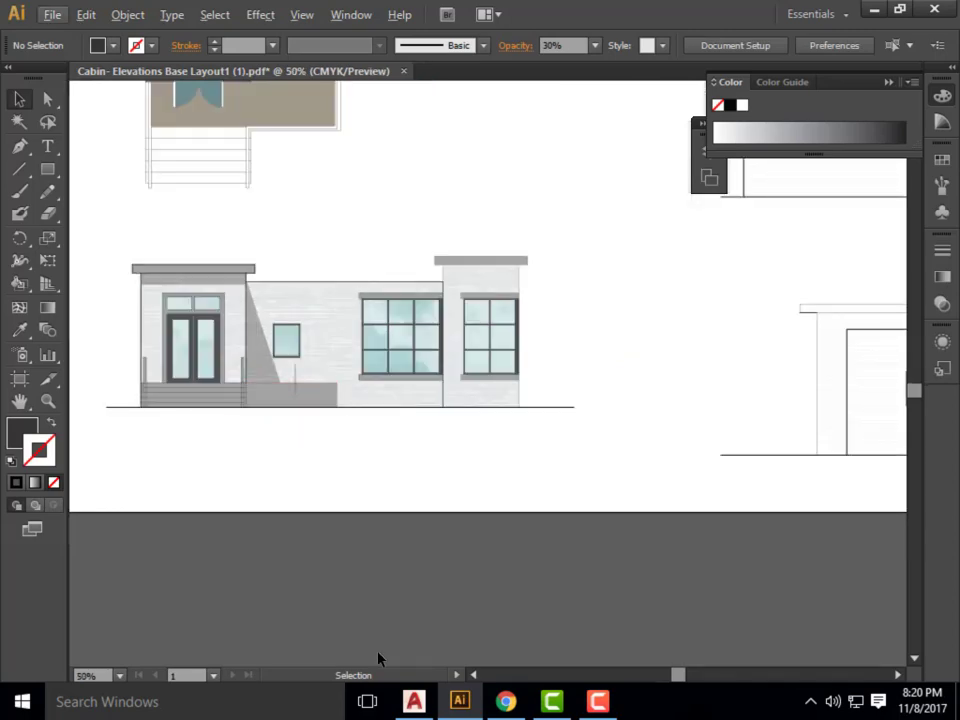
Switch to Chrome and open the ARCHI-135-8209 course assignment Exercise 25: Collage of Plans/Elevations.
click(515, 702)
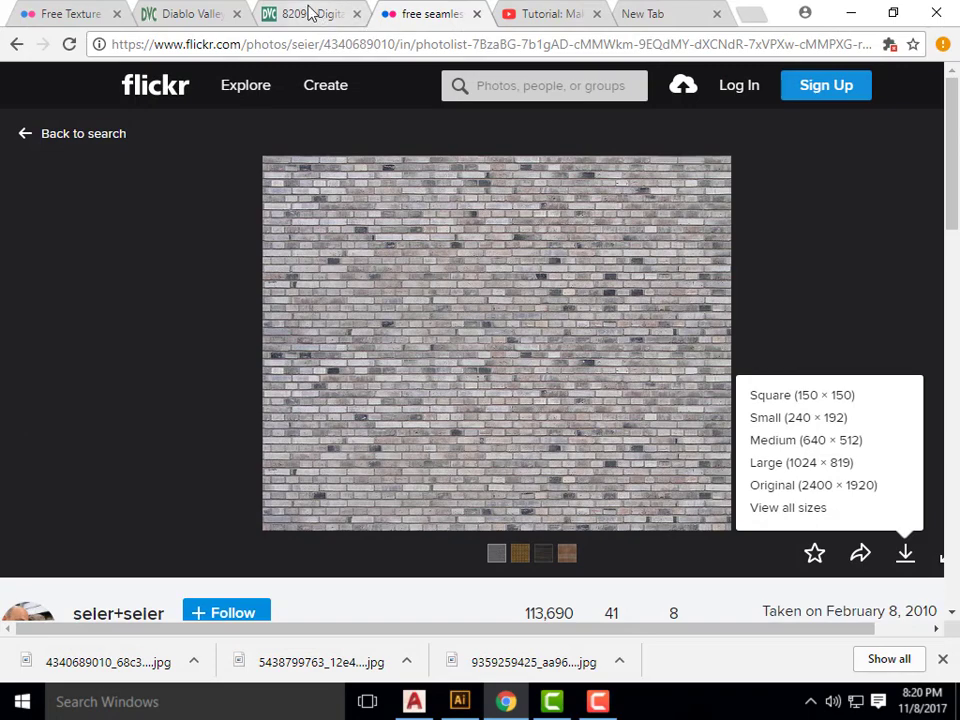
click(310, 13)
scroll(195, 255, up, 3)
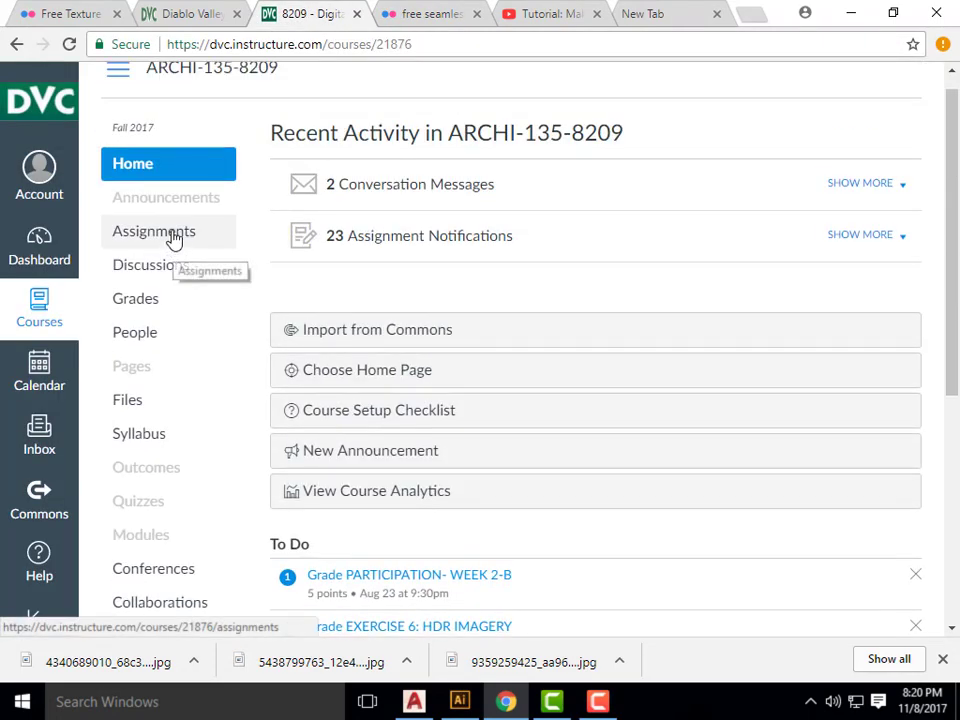
click(172, 238)
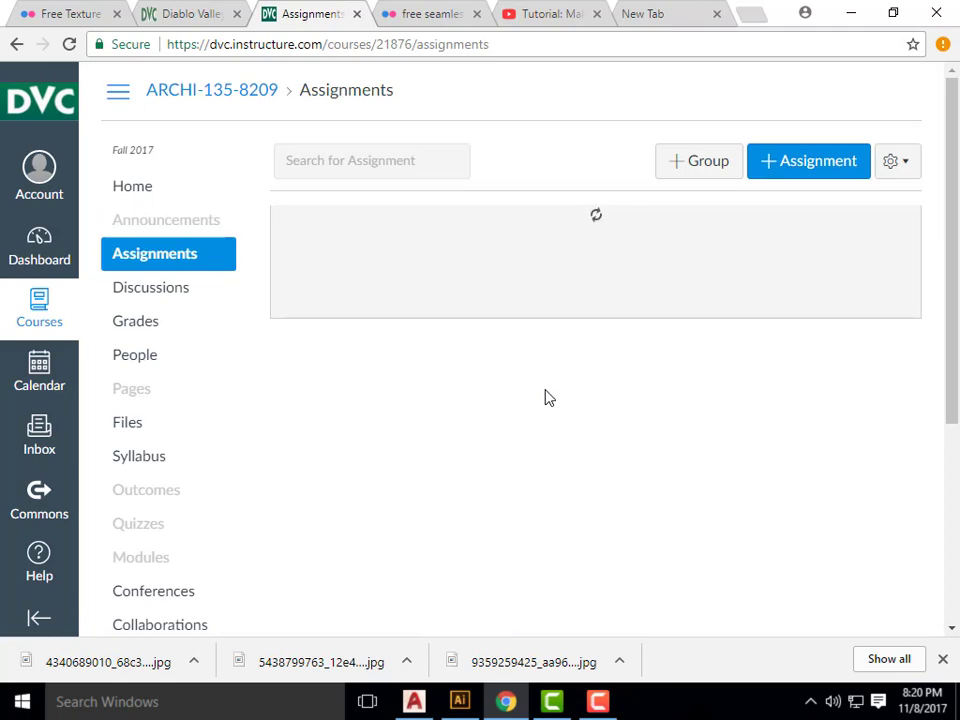
scroll(550, 395, down, 20)
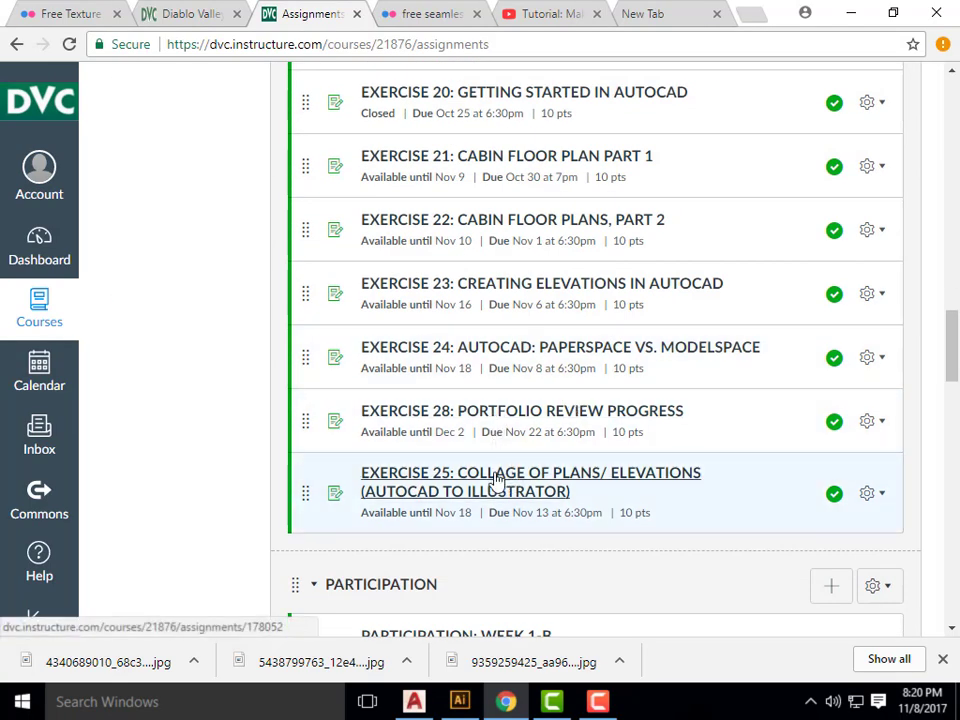
click(495, 484)
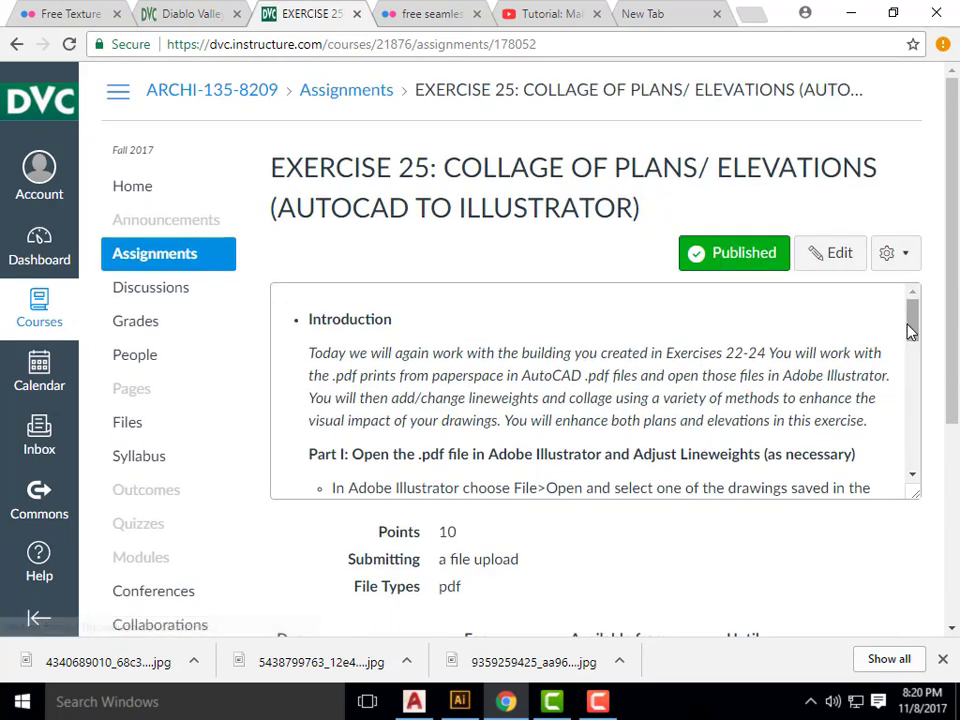
Read the assignment down to Part IV: Text & Annotations, and return to the Illustrator drawing.
drag(911, 321, 908, 436)
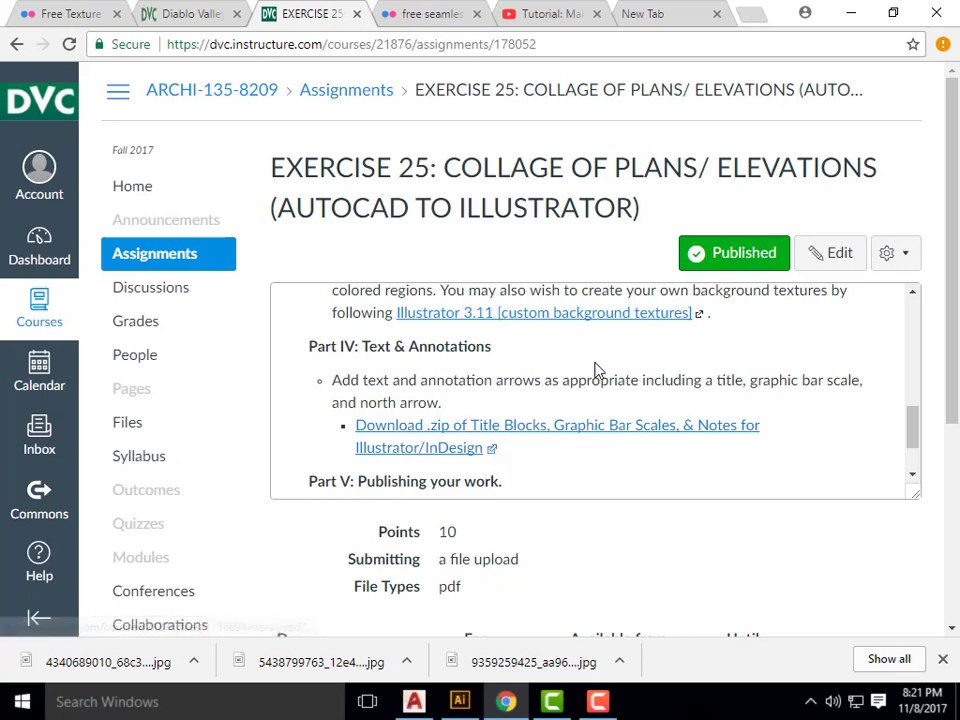
click(847, 16)
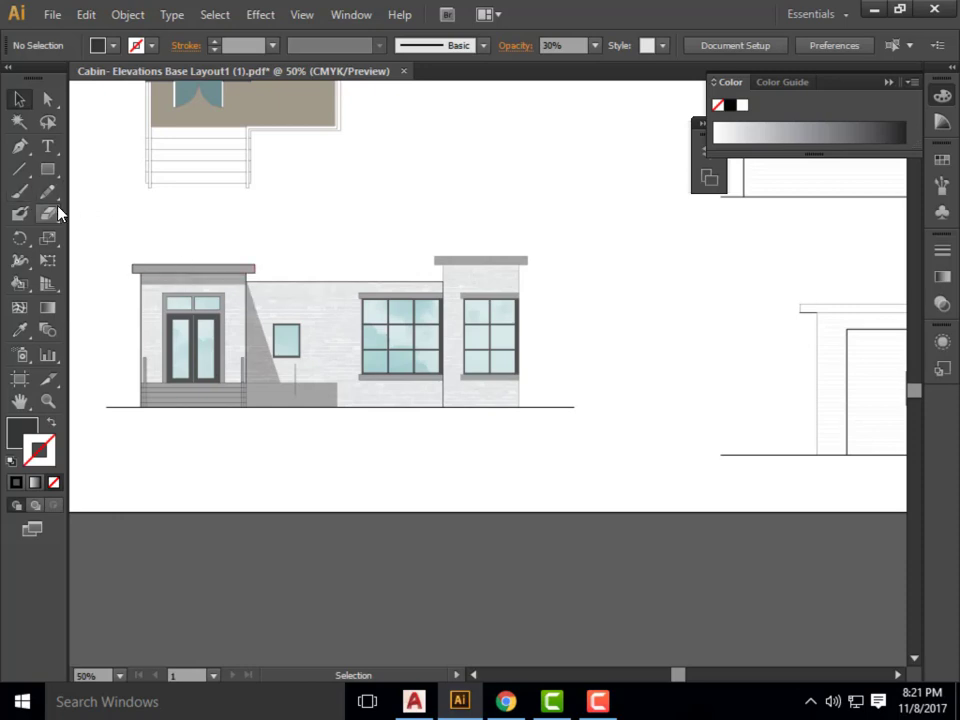
Draw a dark grey filled rectangle directly beneath the north elevation's ground line, spanning the line's full width, and deselect it.
click(47, 169)
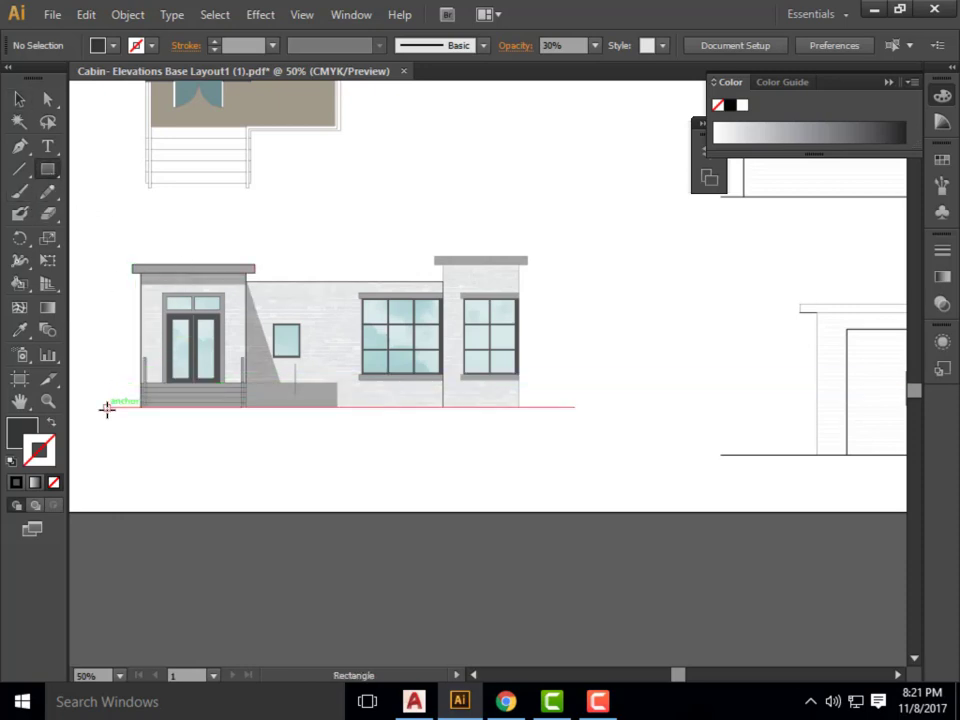
drag(106, 407, 574, 441)
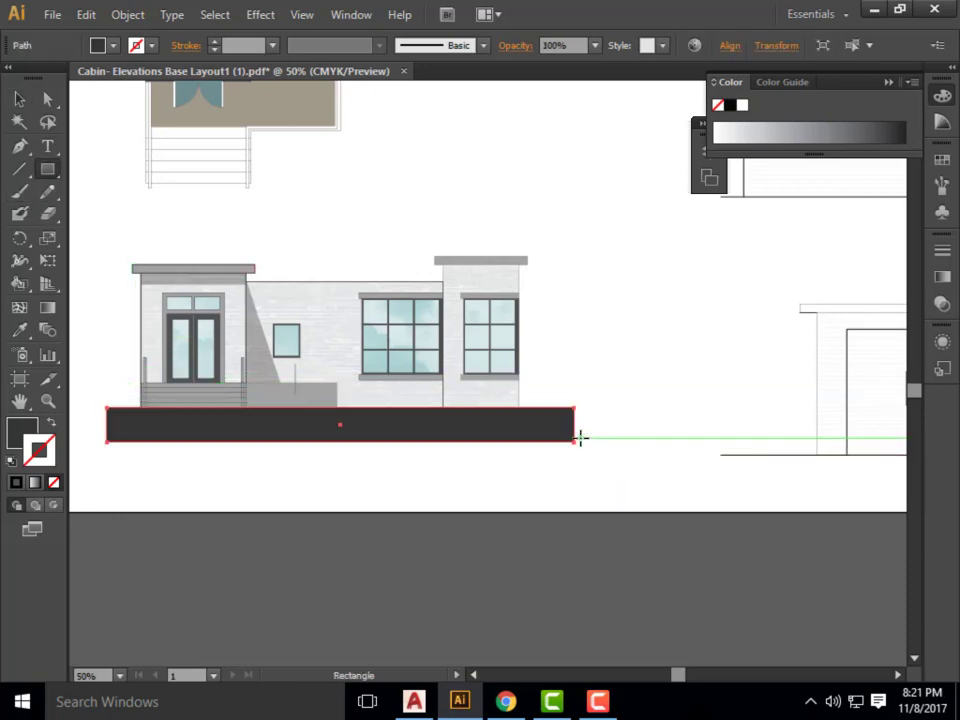
key(v)
click(708, 400)
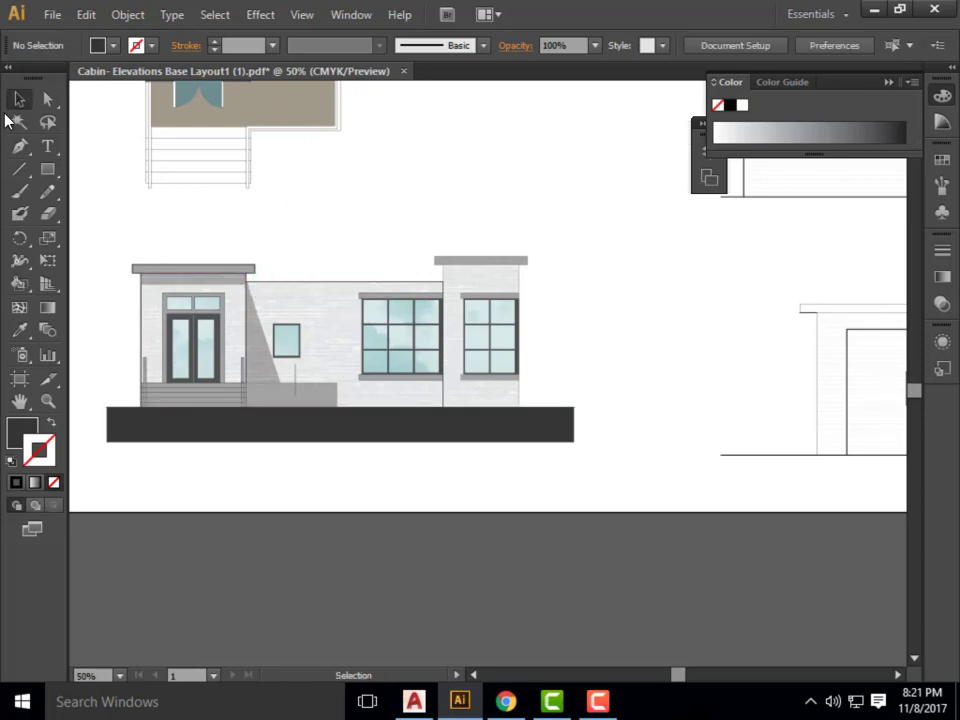
Add a text frame reading NORTH ELEVATION in the empty space above the north elevation.
click(47, 146)
drag(427, 157, 626, 192)
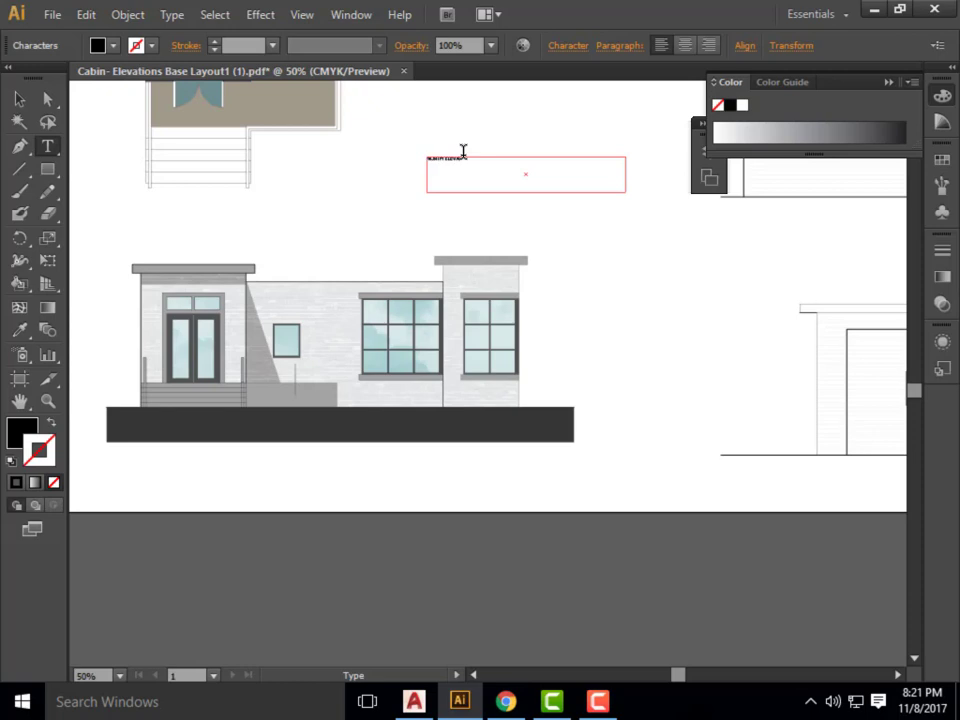
Set the font size of the NORTH ELEVATION title to 60 pt, trying 40 pt first.
drag(476, 153, 296, 160)
click(360, 15)
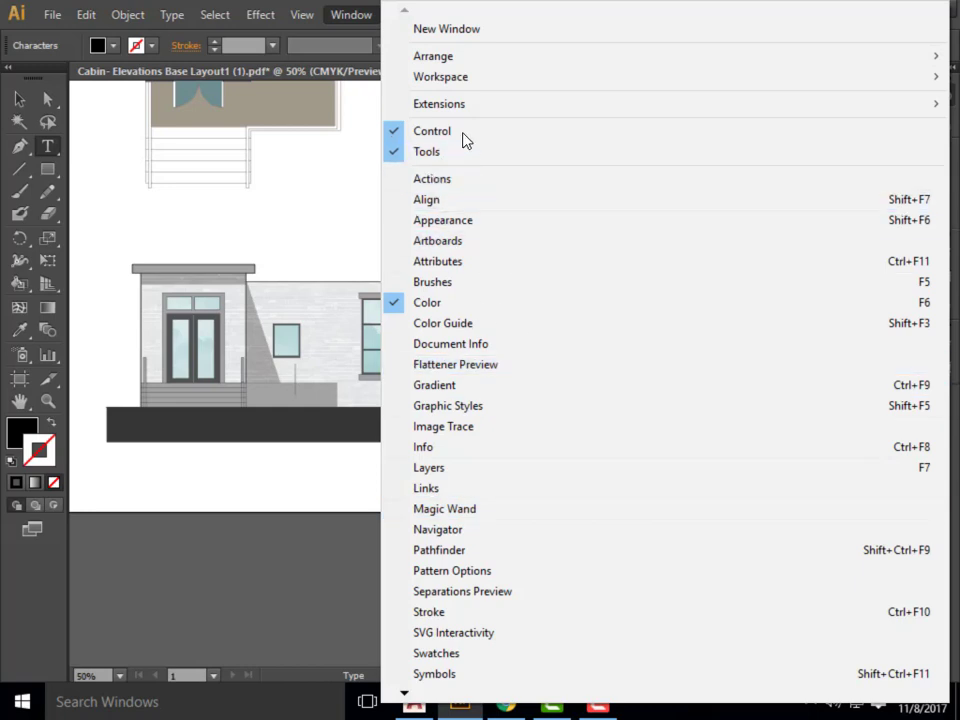
mouse_move(405, 692)
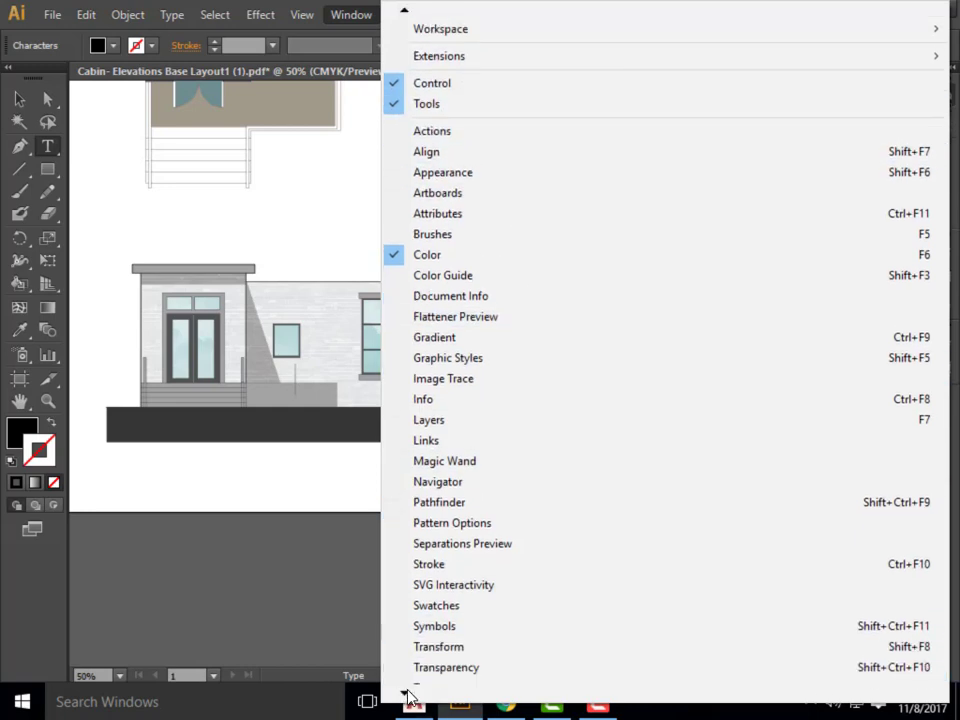
mouse_move(543, 512)
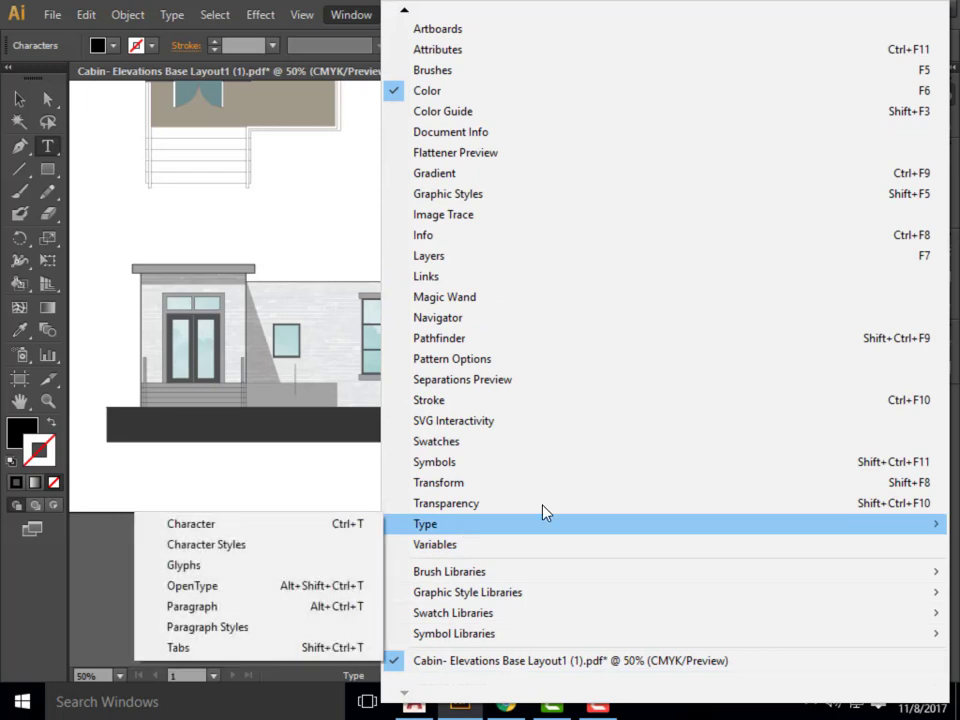
click(304, 528)
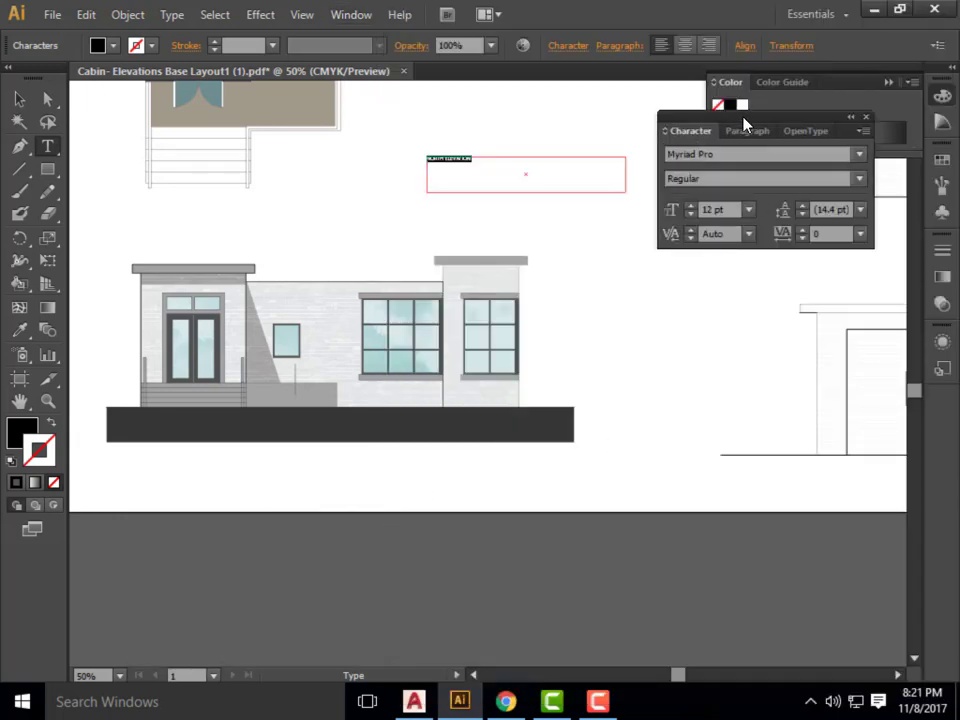
drag(744, 122, 796, 186)
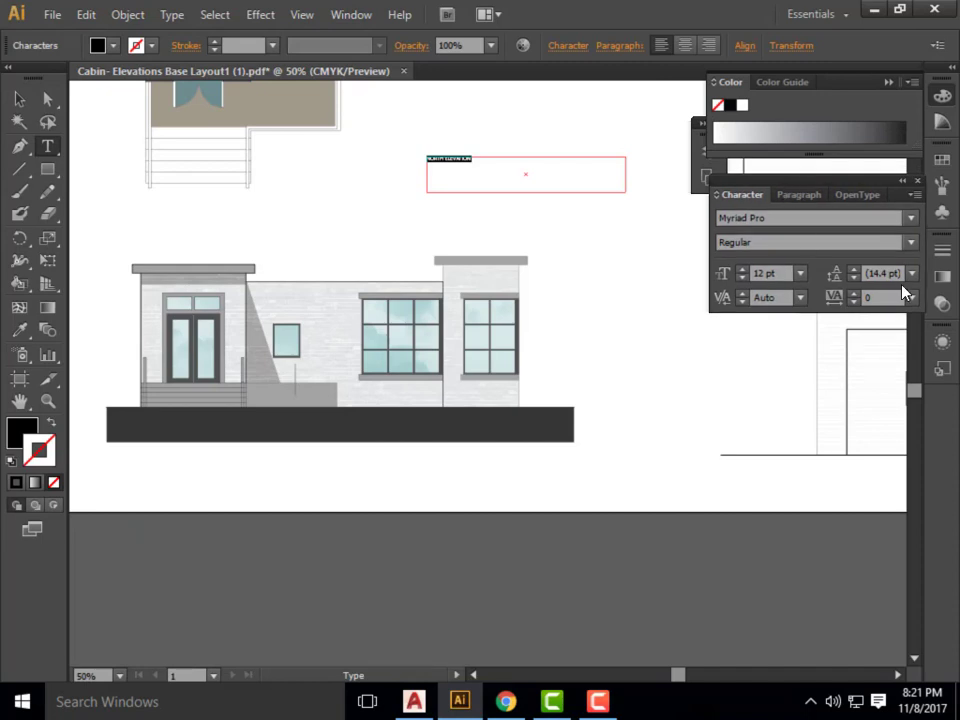
click(761, 273)
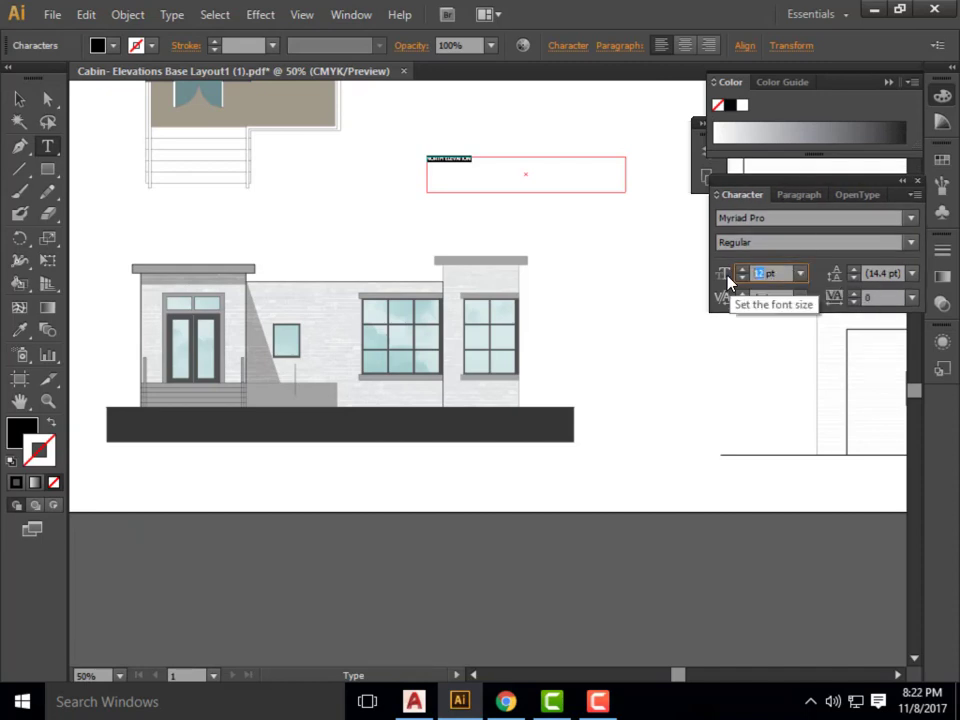
text(40)
key(Return)
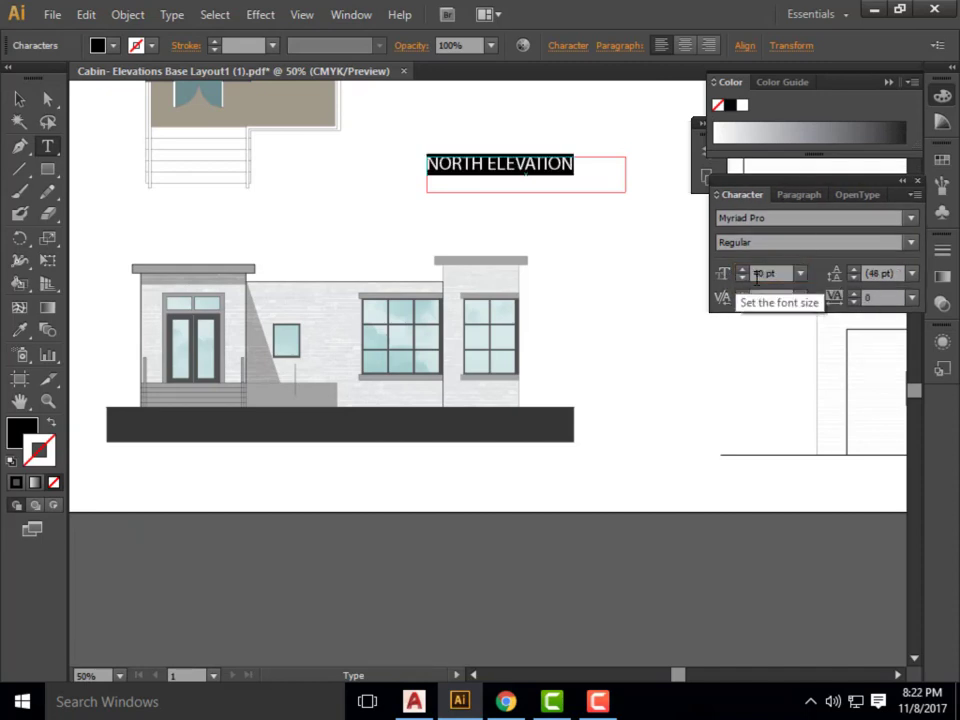
text(60)
key(Return)
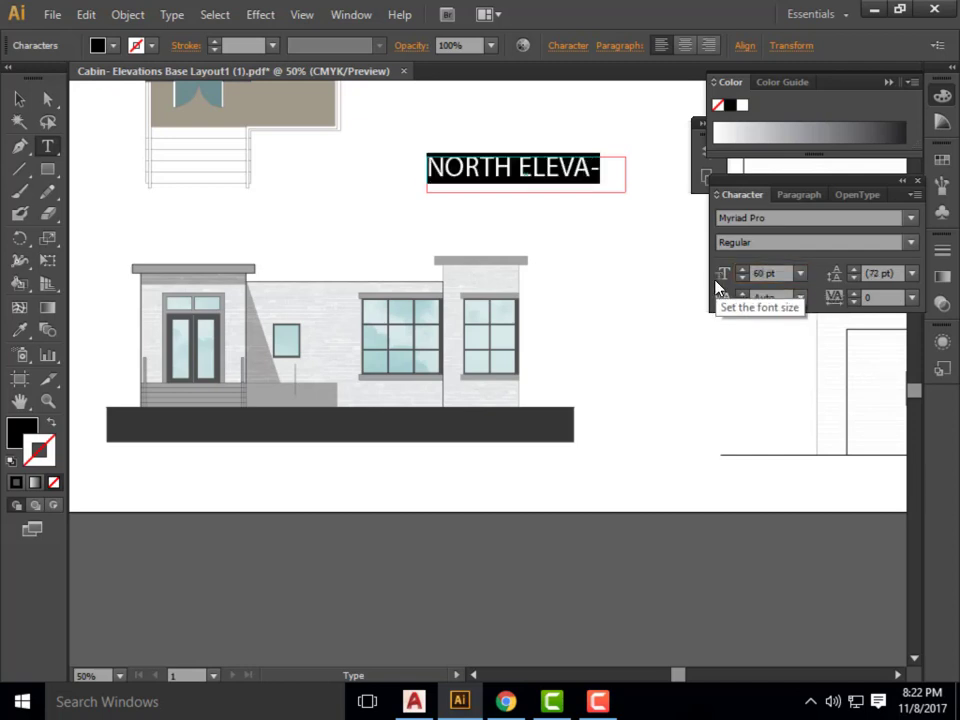
key(Escape)
Shift the title frame left and widen it to fit NORTH ELEVATION on one line, and color the text white.
drag(549, 168, 443, 170)
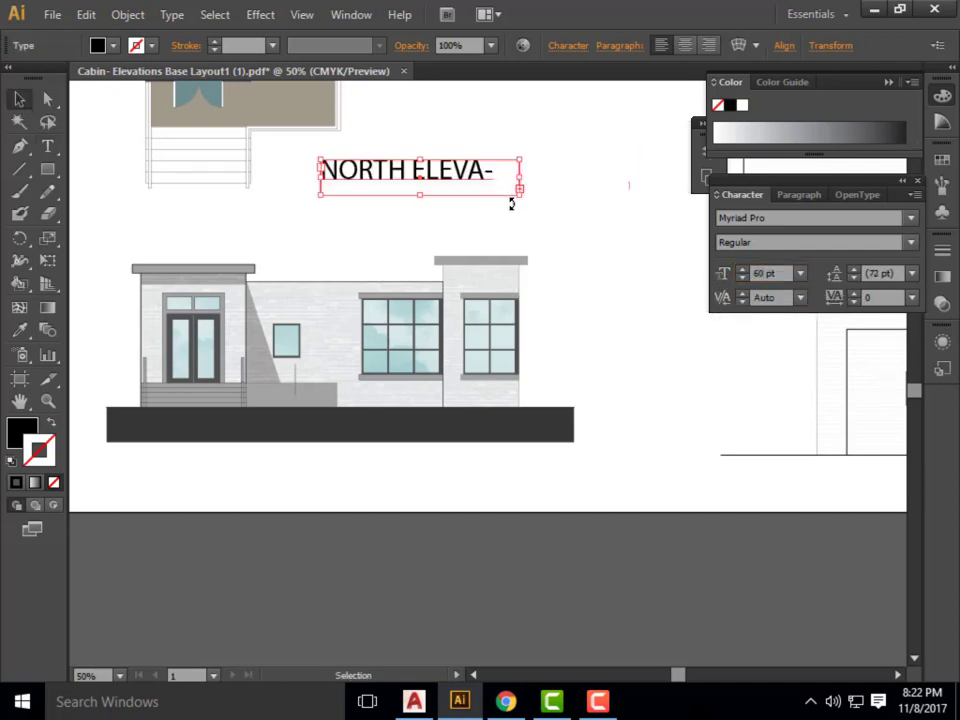
drag(520, 190, 550, 190)
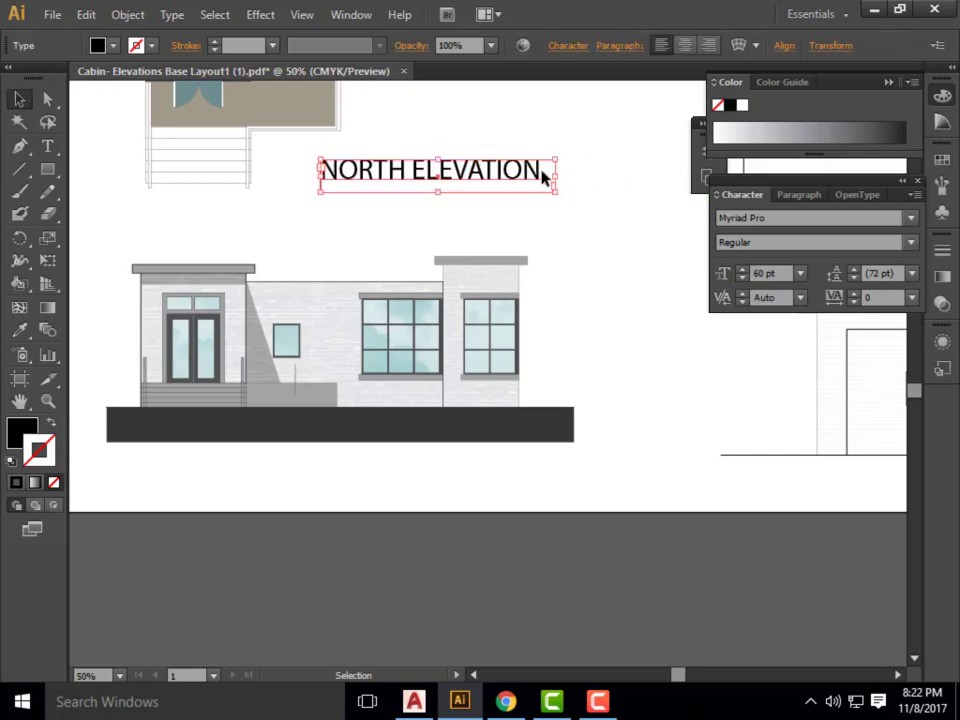
click(541, 172)
double_click(540, 171)
key(ctrl+a)
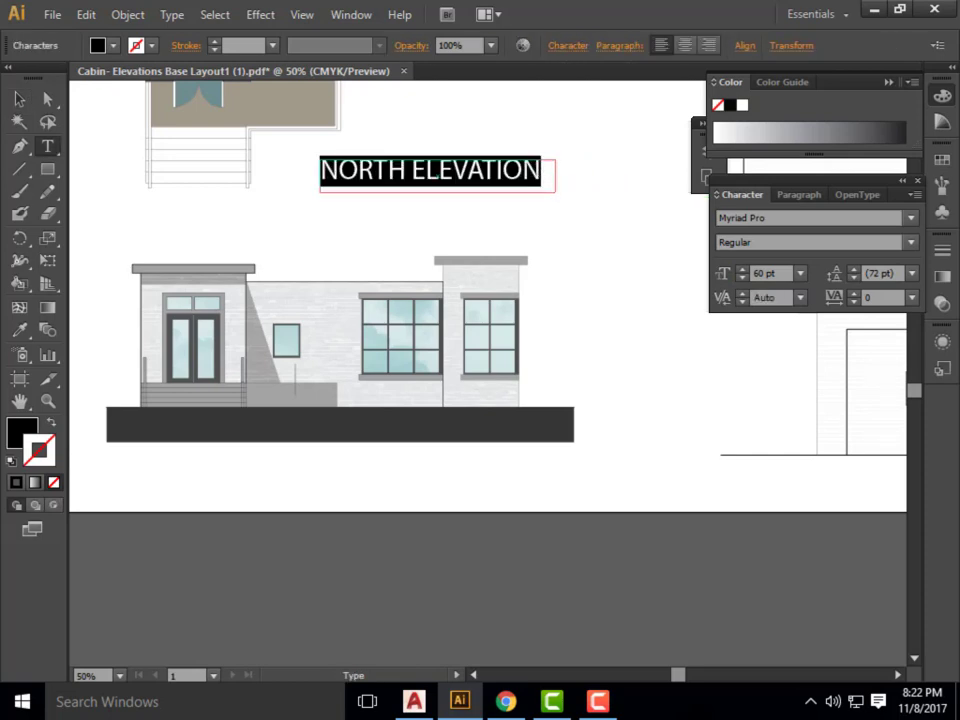
shift+click(97, 45)
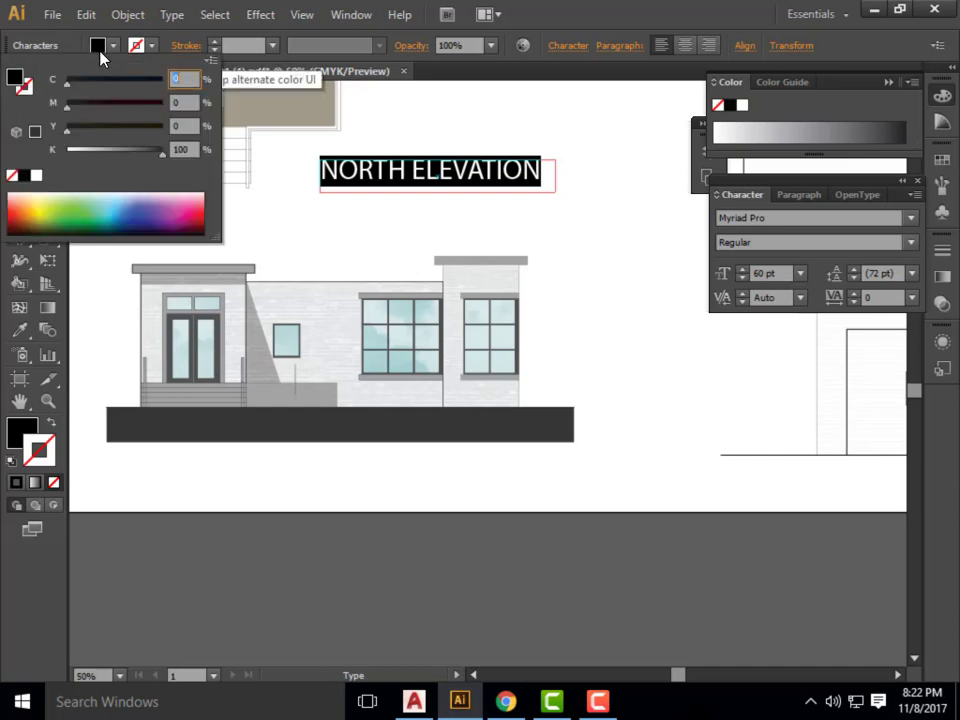
click(36, 175)
key(Escape)
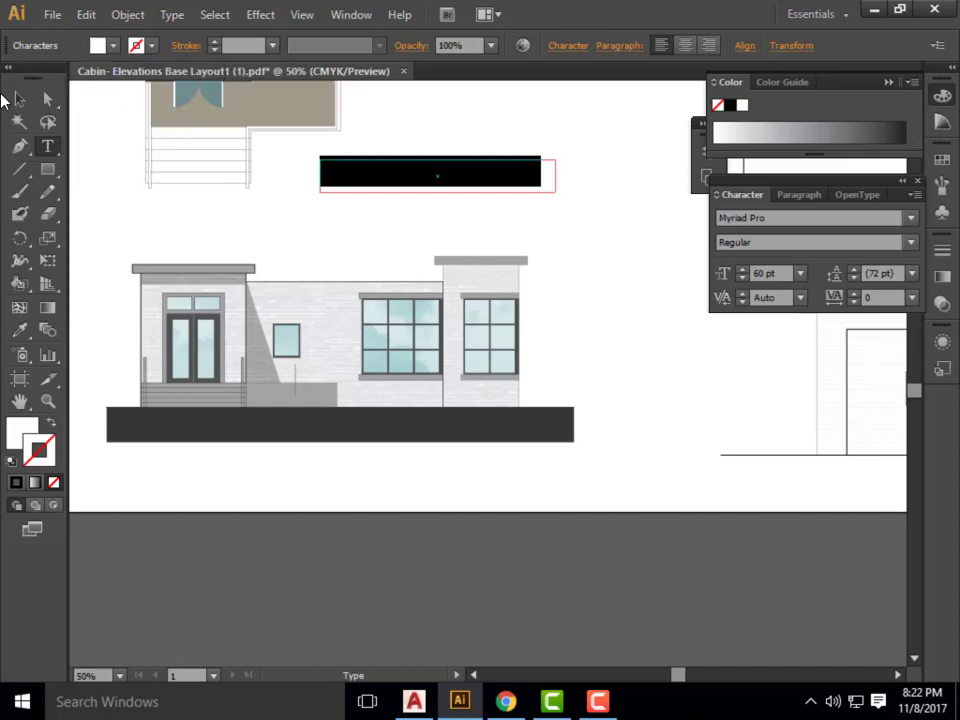
key(Escape)
Place the white title on the dark ground band, nudging it until its last letter meets the band's right end, and deselect it.
drag(447, 187, 490, 450)
scroll(571, 456, up, 3)
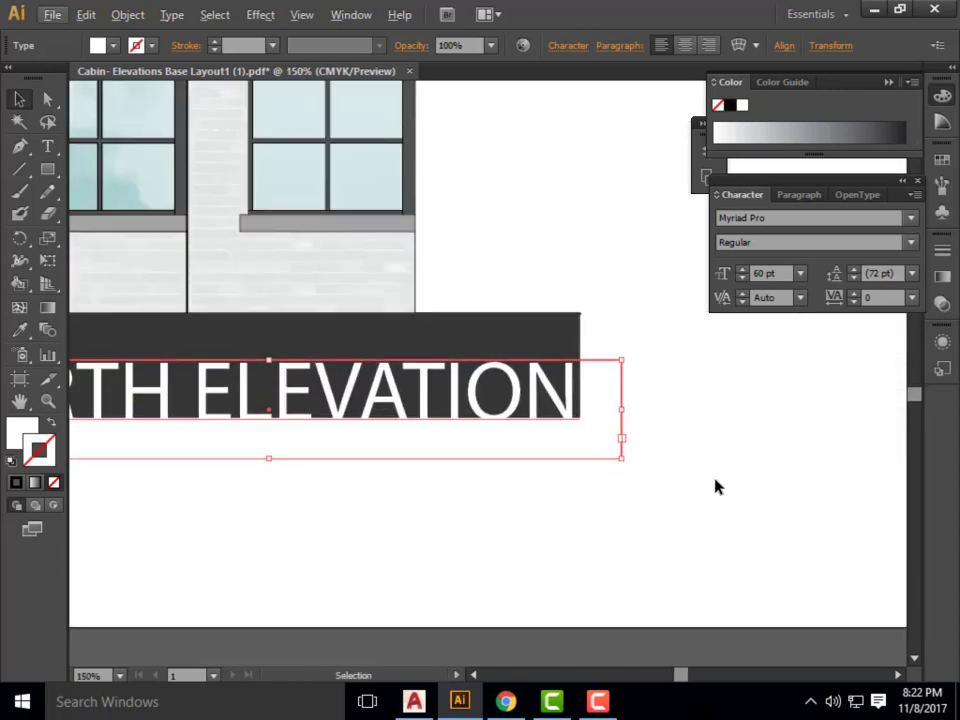
key(Right)
key(Right)
key(Right)
key(Right)
key(Right)
key(Right)
key(Right)
key(Right)
key(Right)
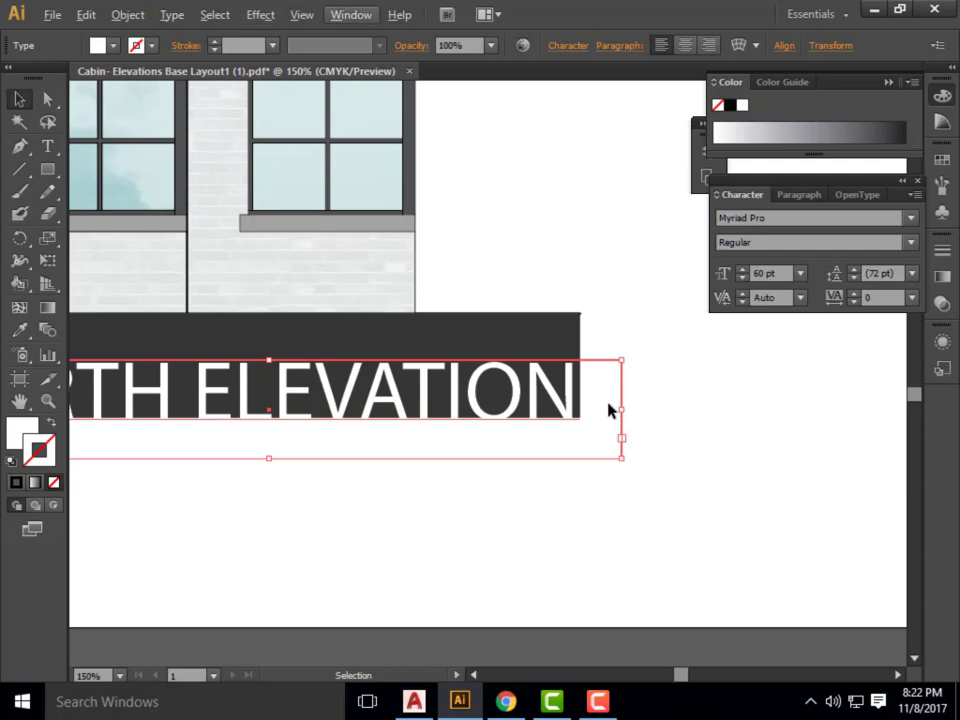
key(Escape)
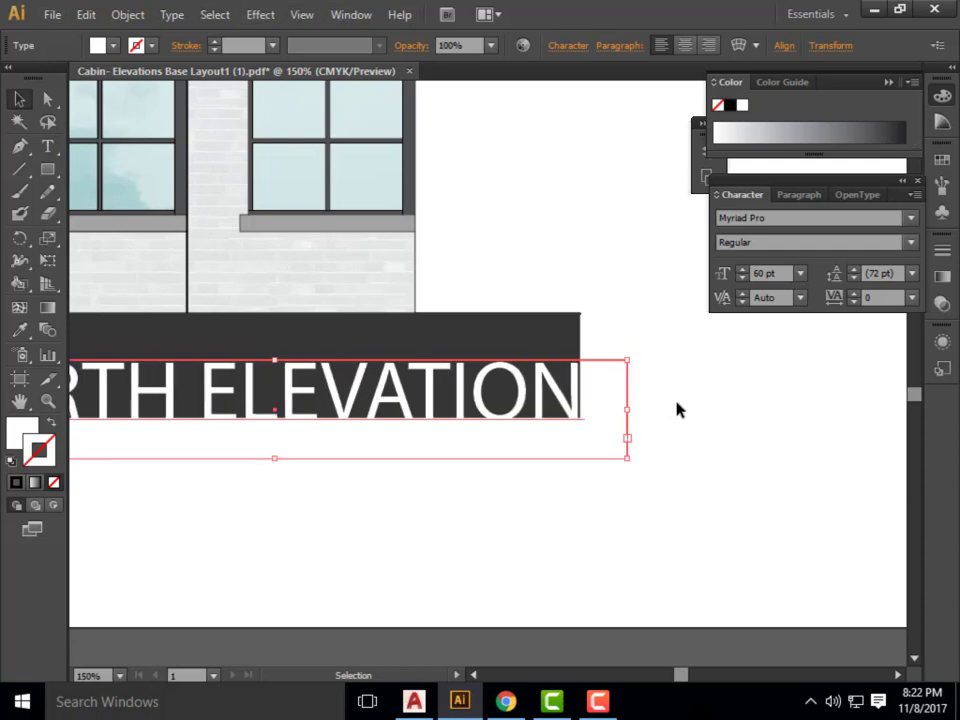
click(697, 417)
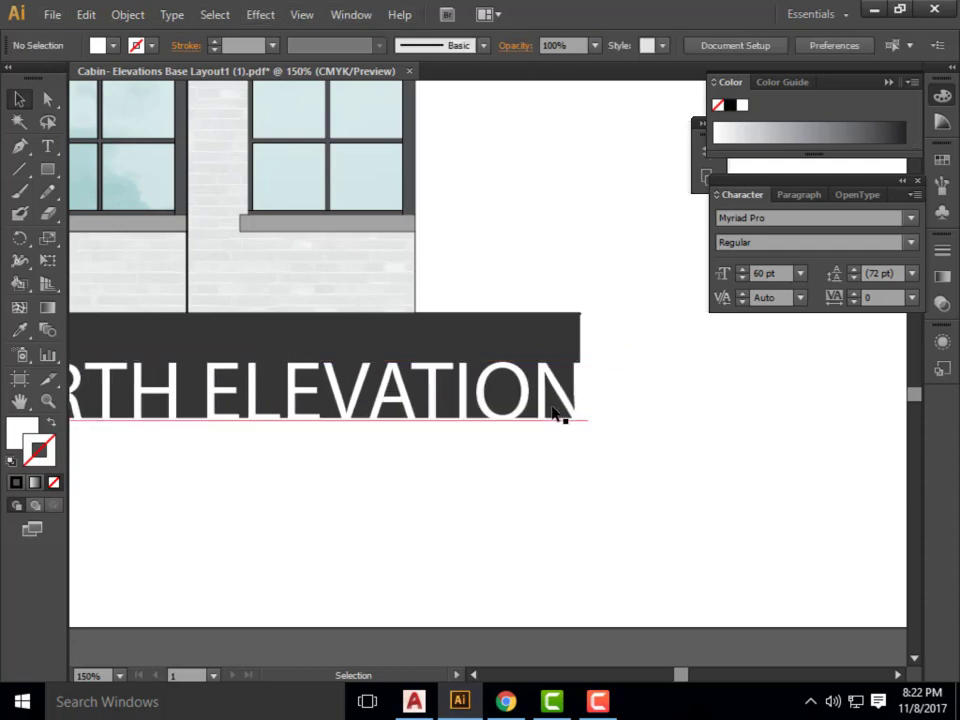
Duplicate the NORTH ELEVATION title just below the dark ground band, and open the copy for text editing.
scroll(568, 424, down, 5)
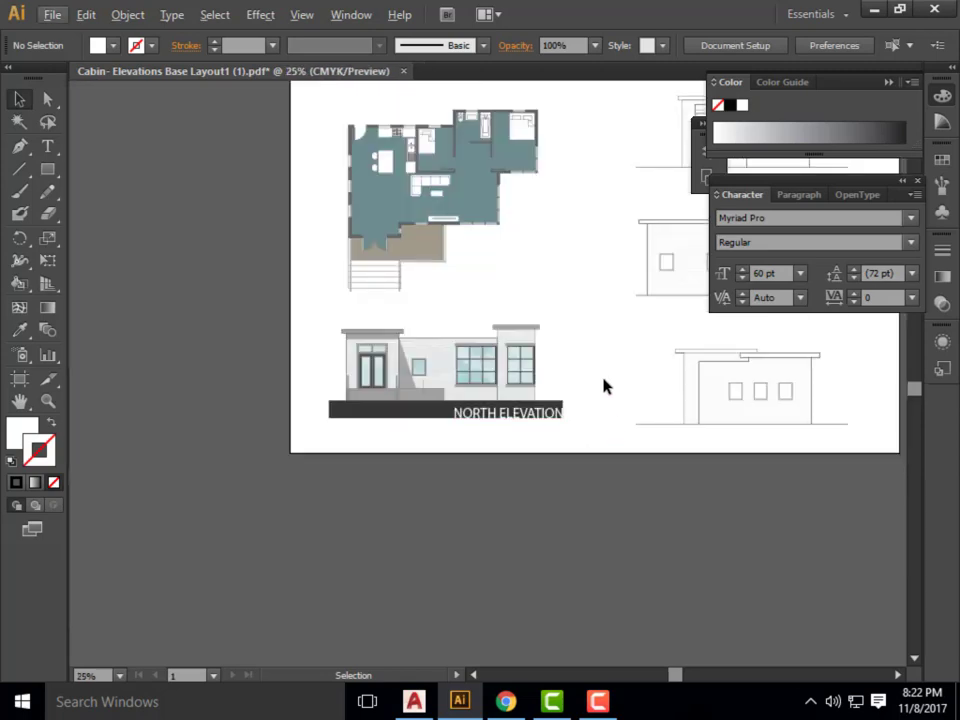
scroll(336, 371, down, 2)
scroll(510, 360, up, 2)
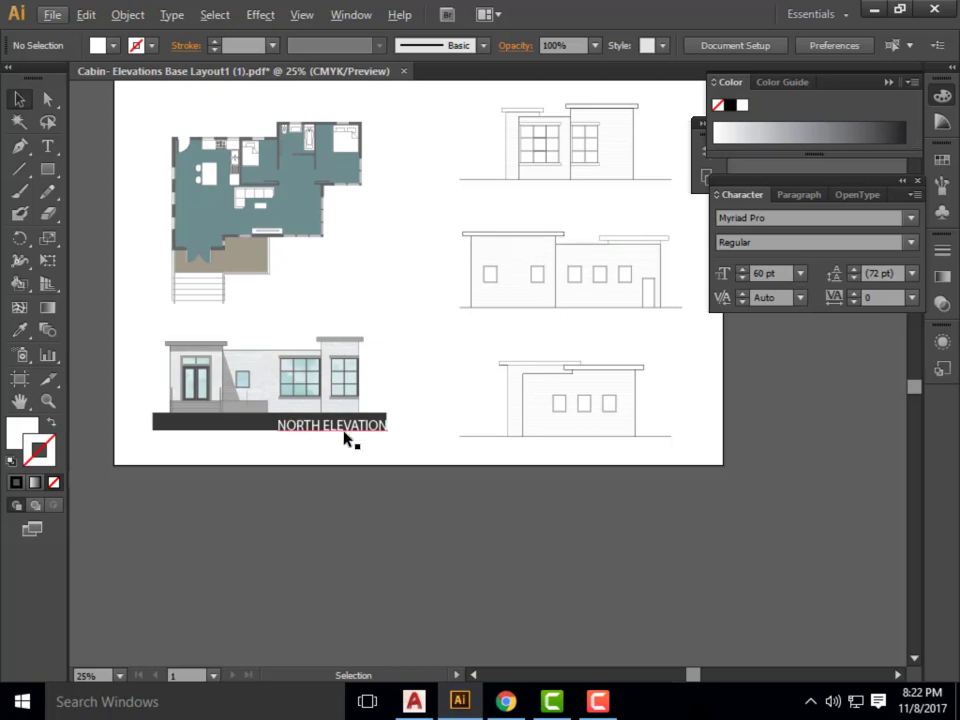
scroll(341, 461, up, 2)
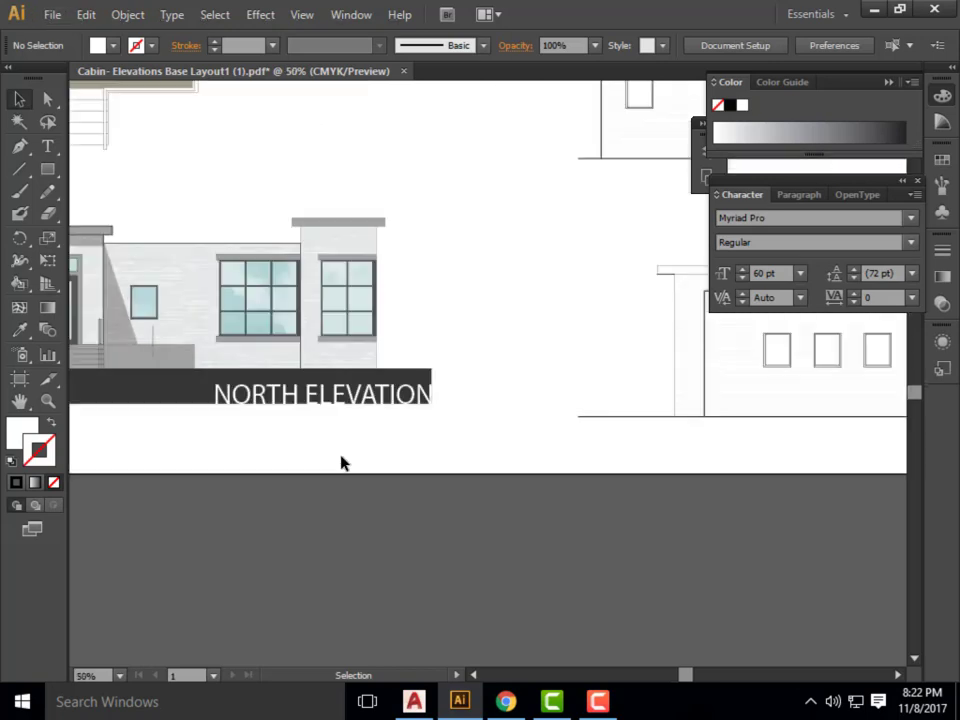
click(225, 388)
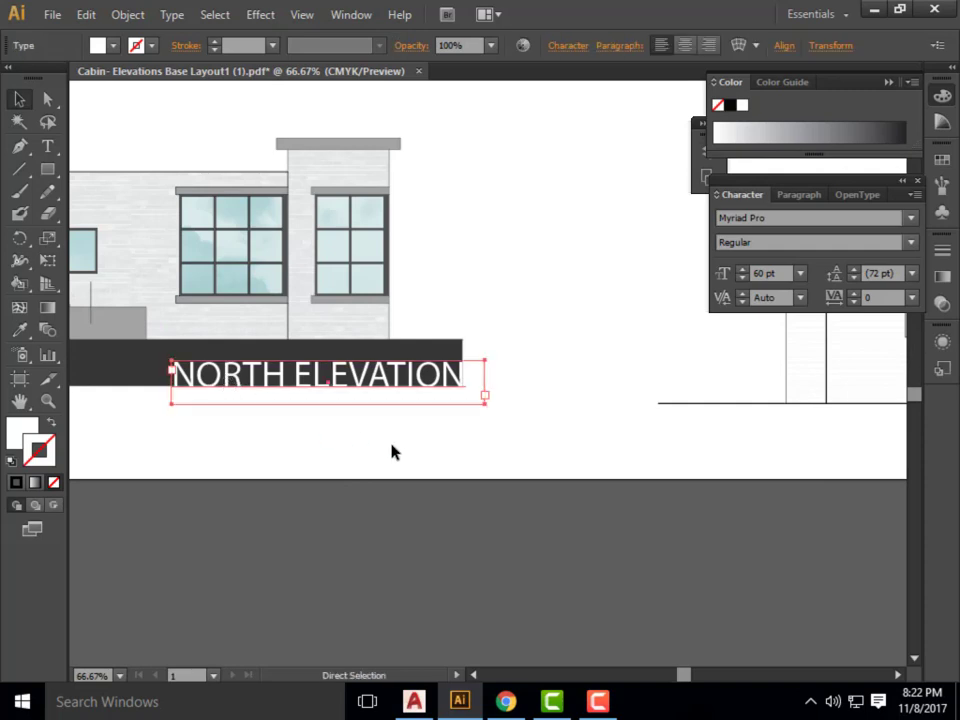
drag(364, 386, 463, 439)
double_click(463, 435)
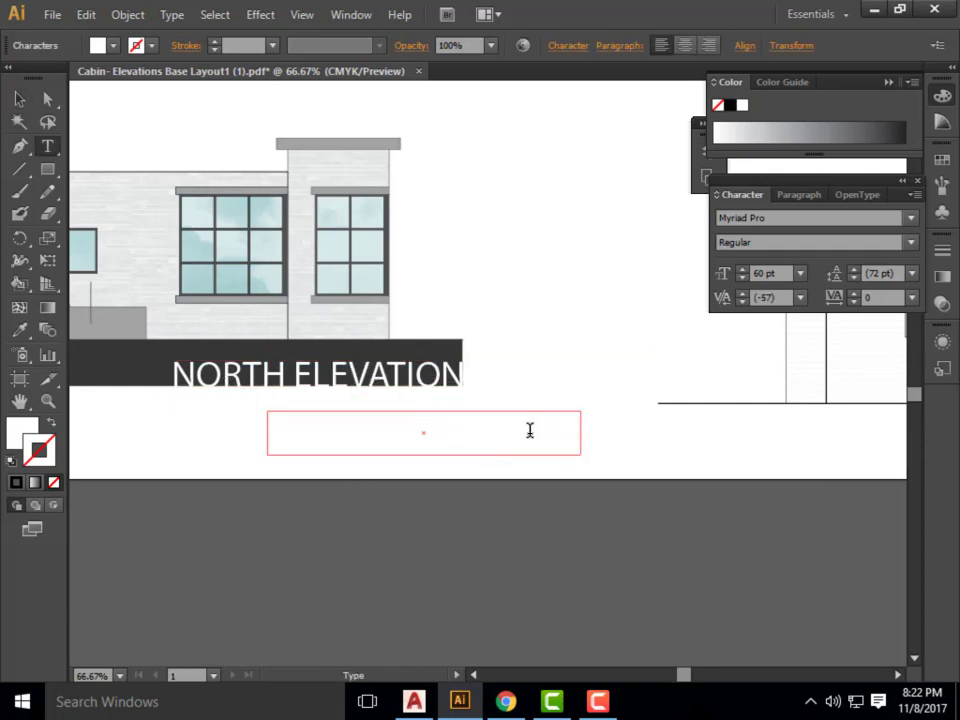
Color the copied title's text black and replace its wording with the scale 1/4" = 1'.
drag(577, 430, 210, 418)
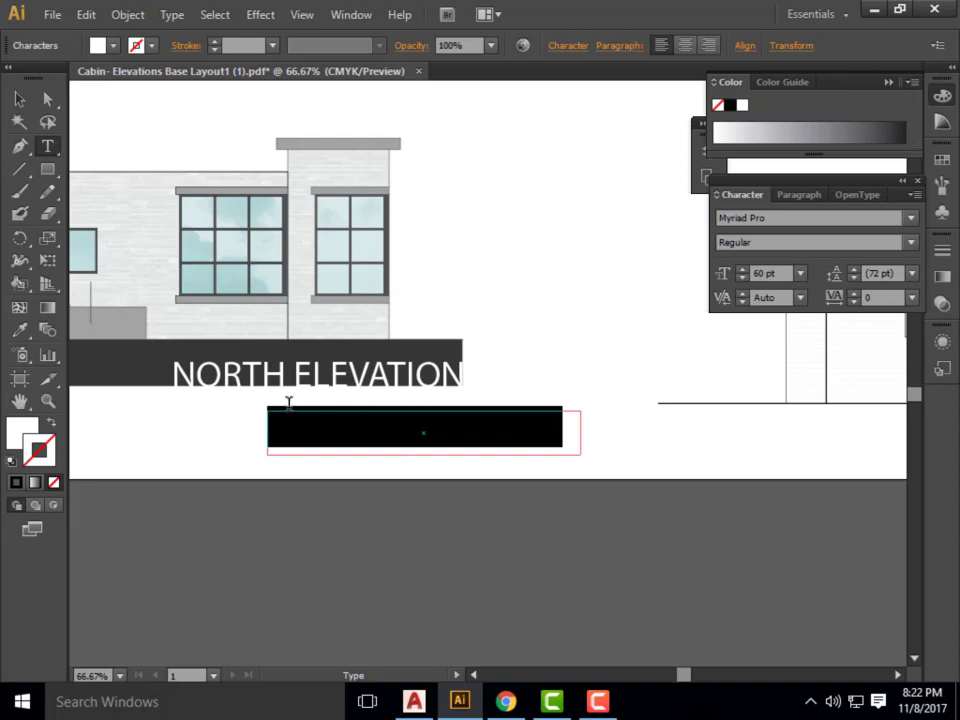
shift+click(97, 45)
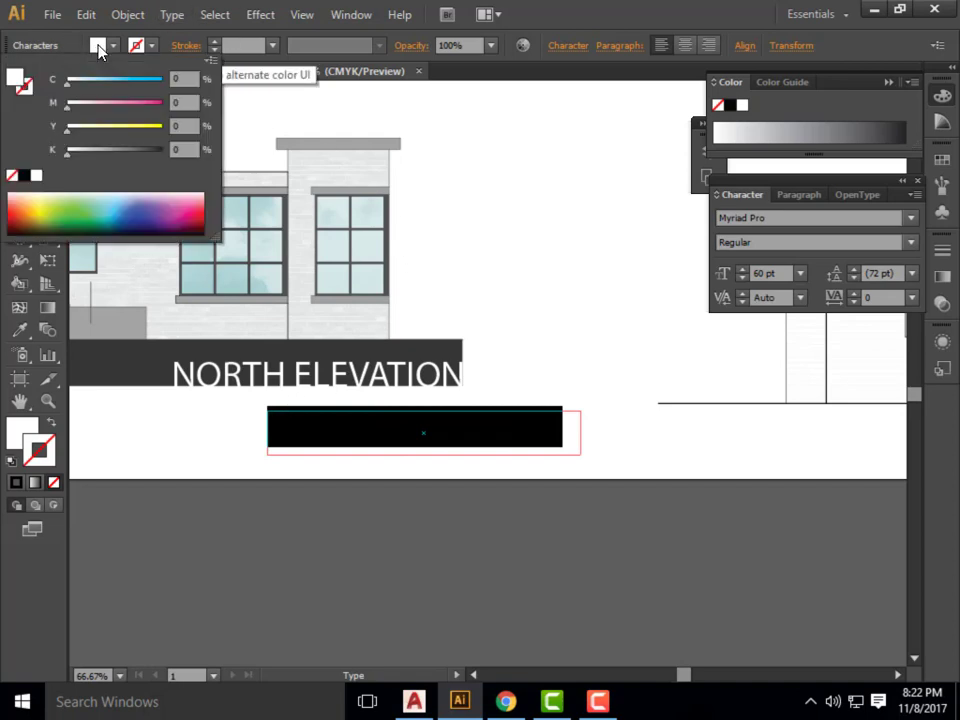
click(24, 175)
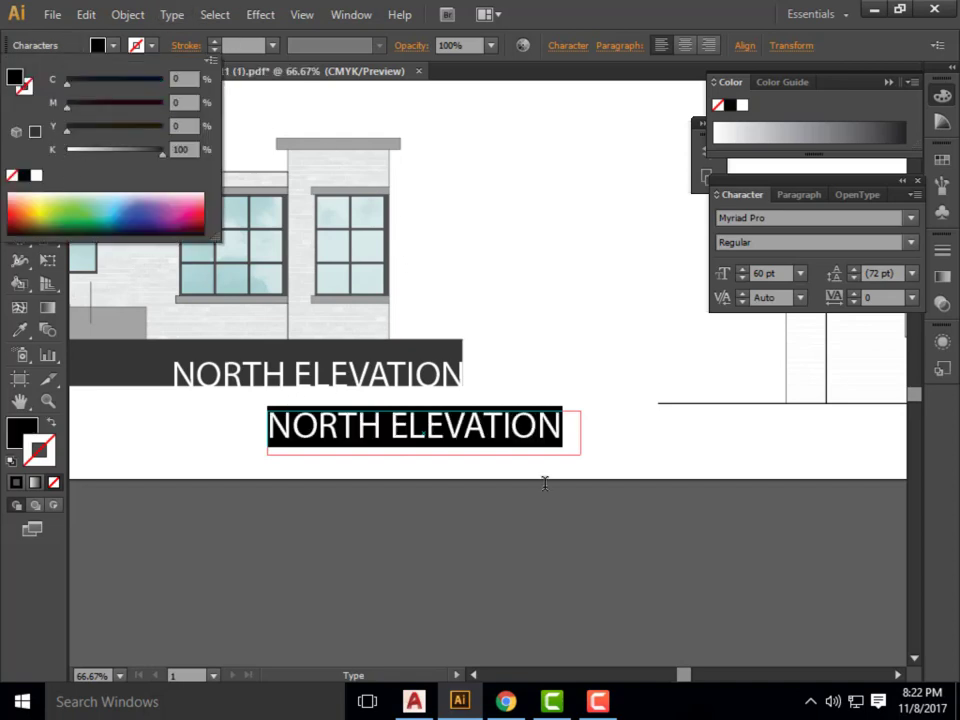
click(676, 22)
text(1/)
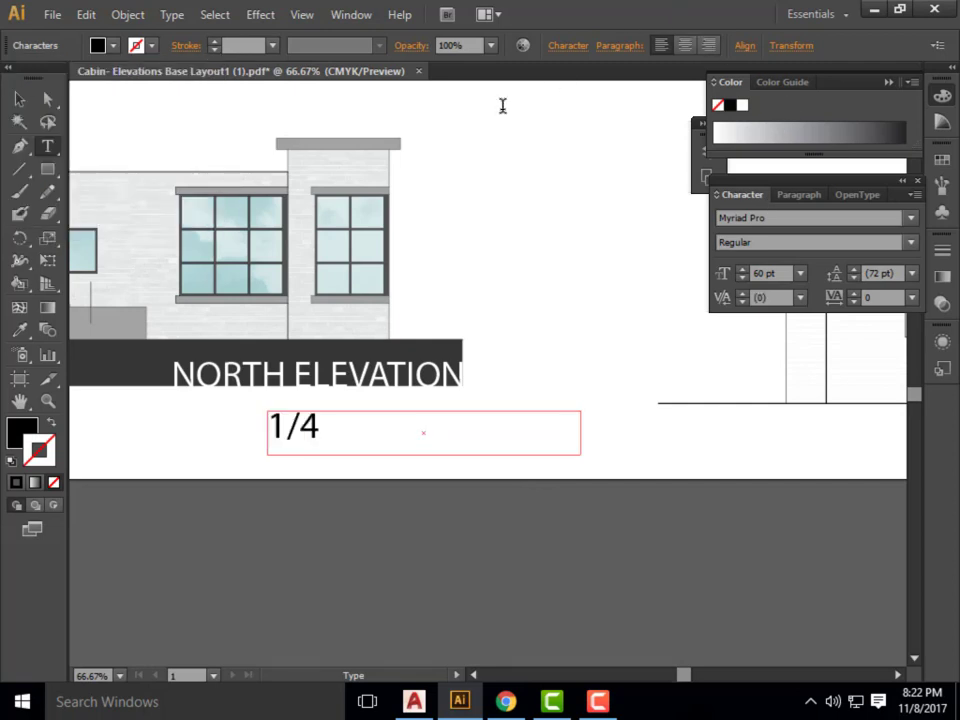
text(4"M)
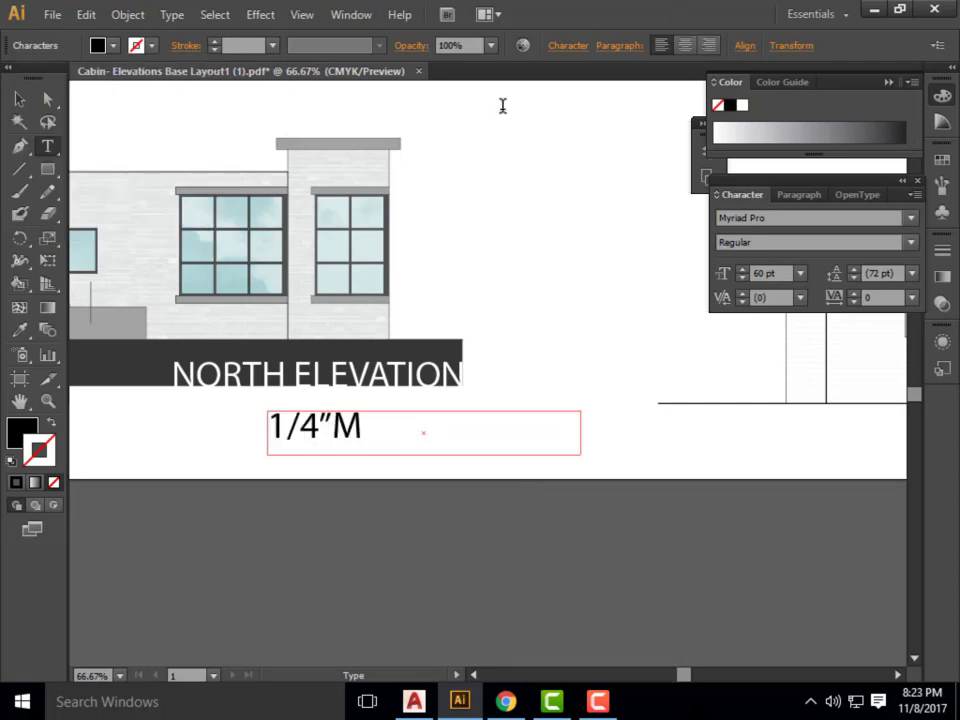
key(BackSpace)
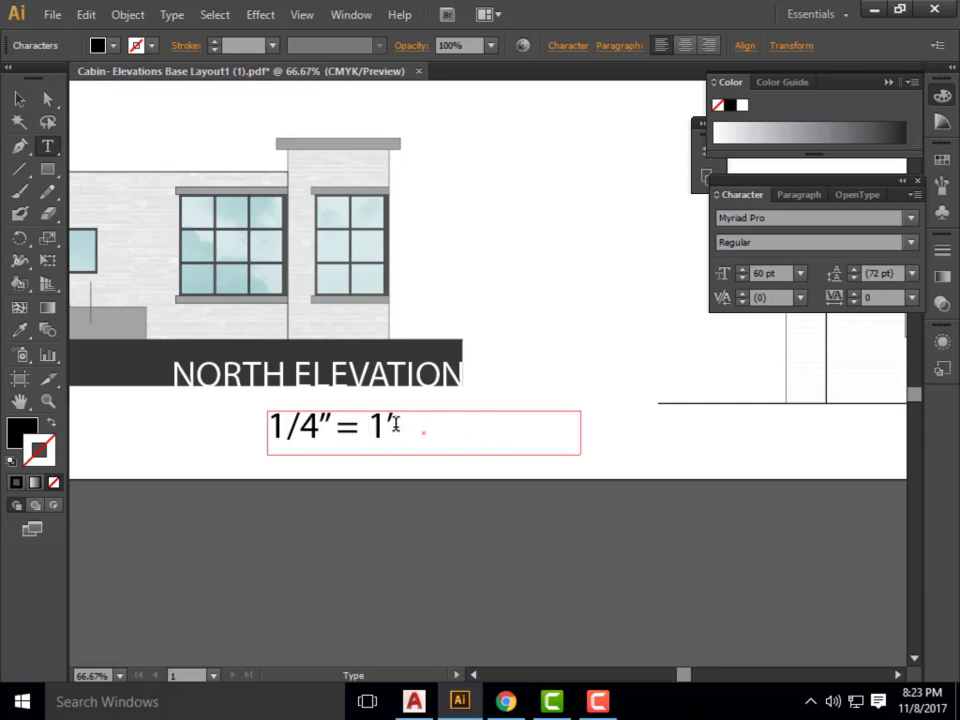
Reduce the 1/4" = 1' scale text to 21 pt, trying 18 pt first.
drag(394, 424, 267, 408)
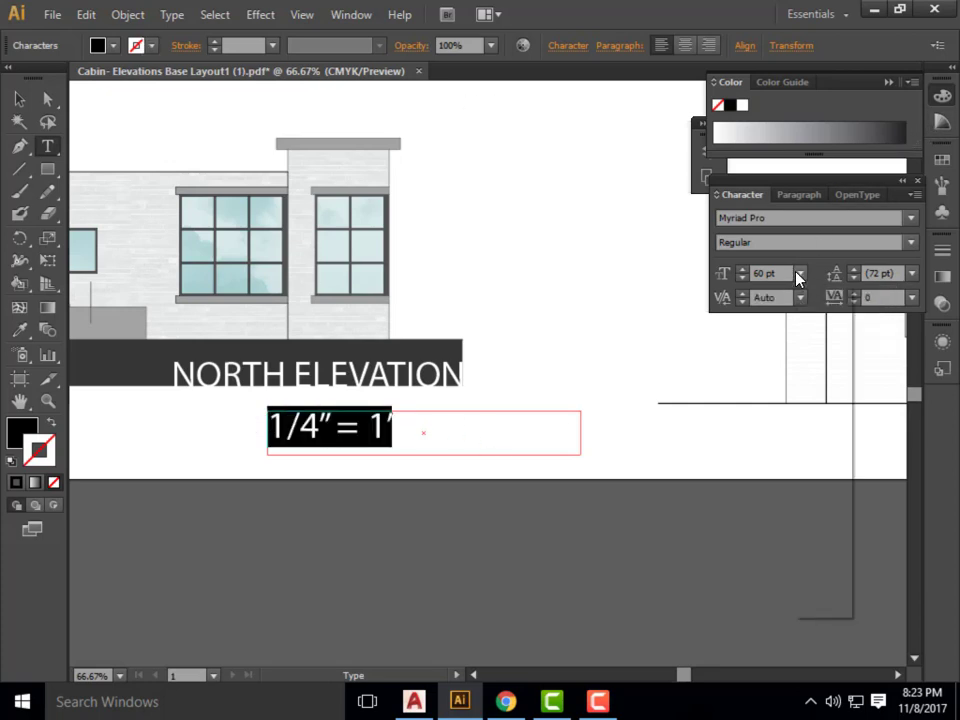
click(800, 273)
click(816, 484)
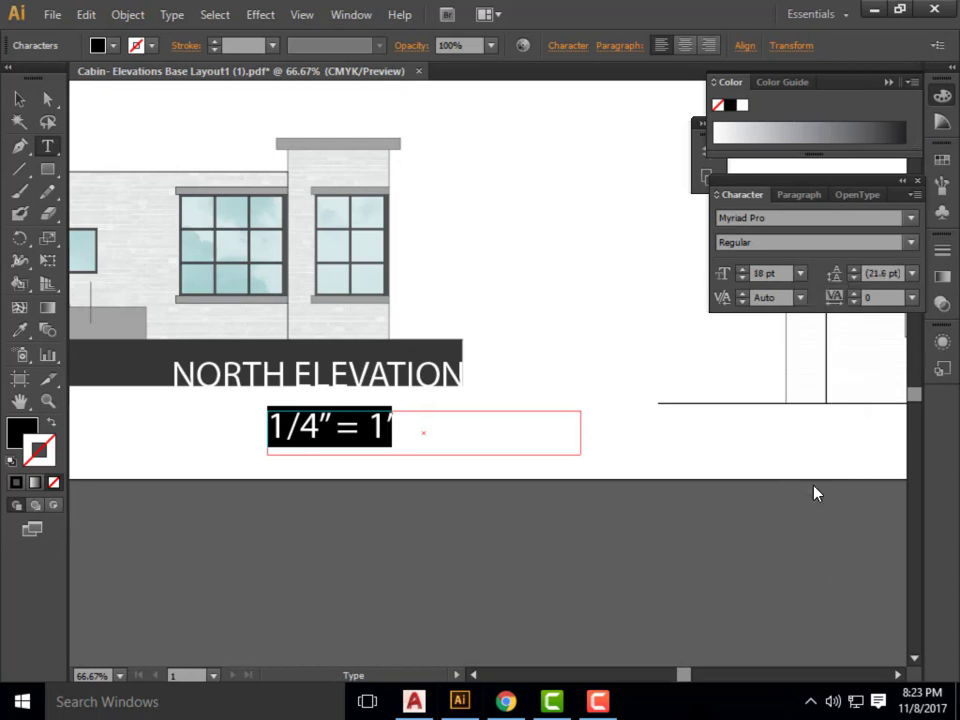
click(800, 273)
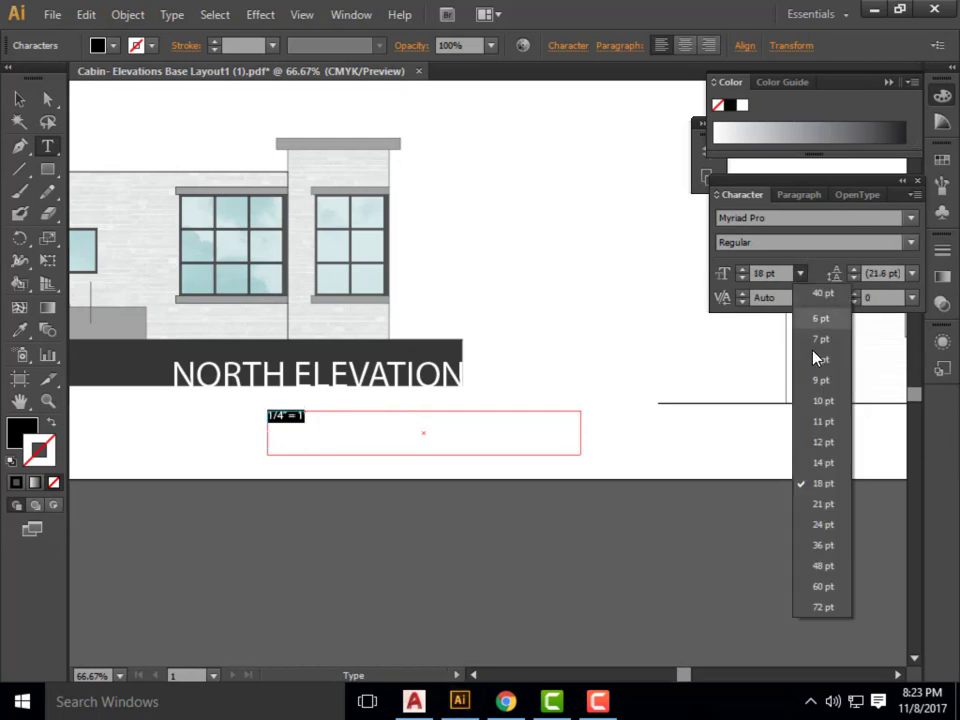
click(832, 506)
click(20, 99)
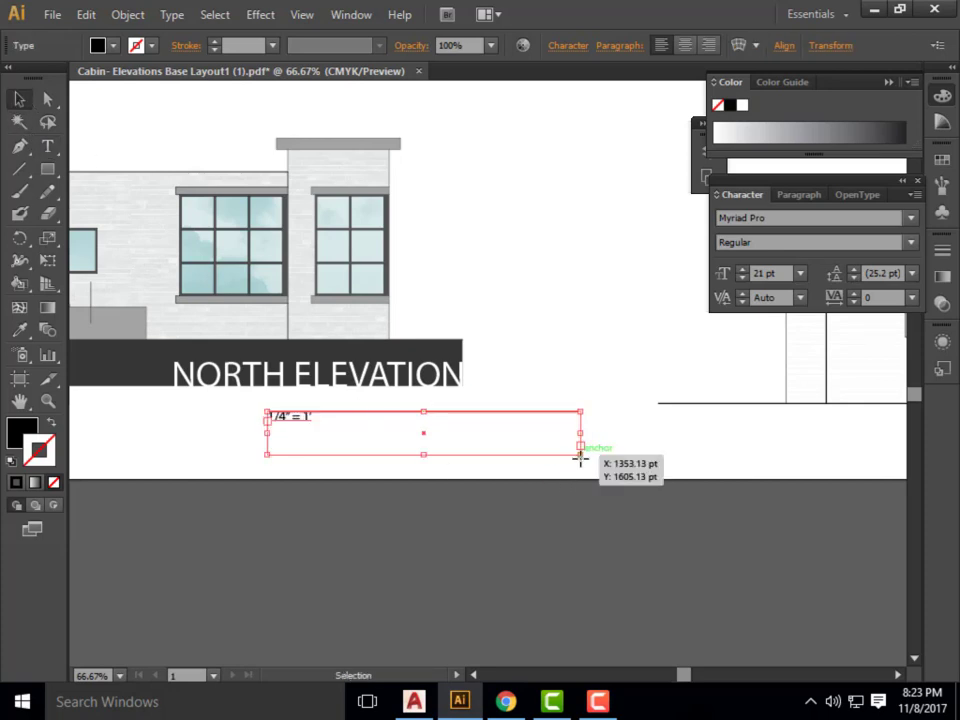
Shrink the scale text's frame and place it just below the ground band, nudging its end in line with the band's right end.
drag(580, 458, 435, 397)
key(Right)
key(Right)
key(Right)
key(Right)
key(Right)
key(Right)
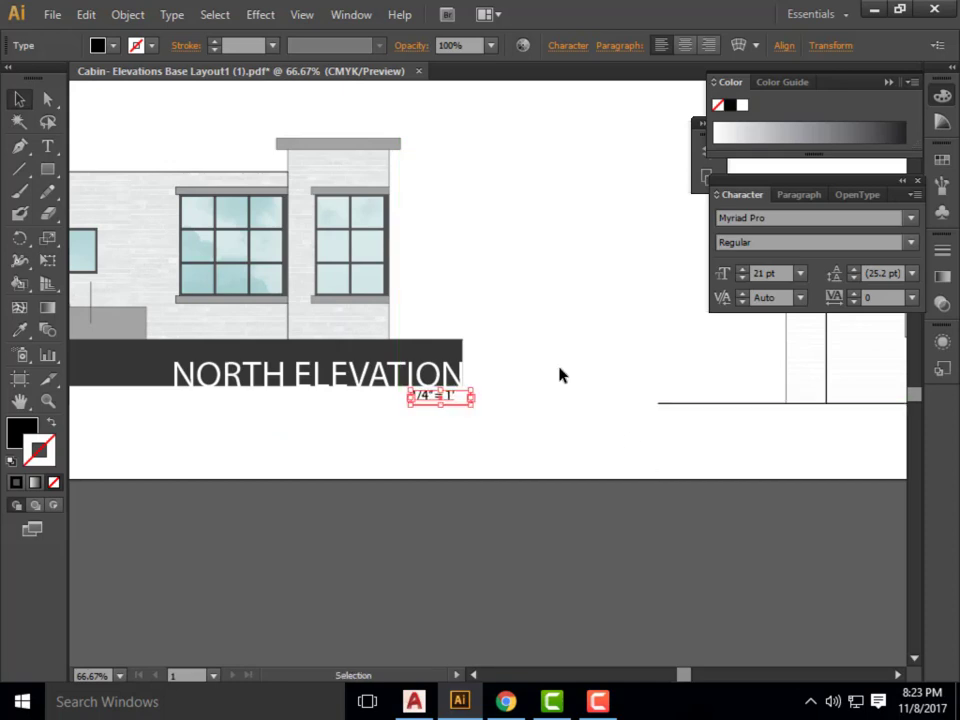
key(Right)
key(Right)
key(Right)
key(Right)
key(Right)
key(Right)
key(Right)
key(Right)
key(Right)
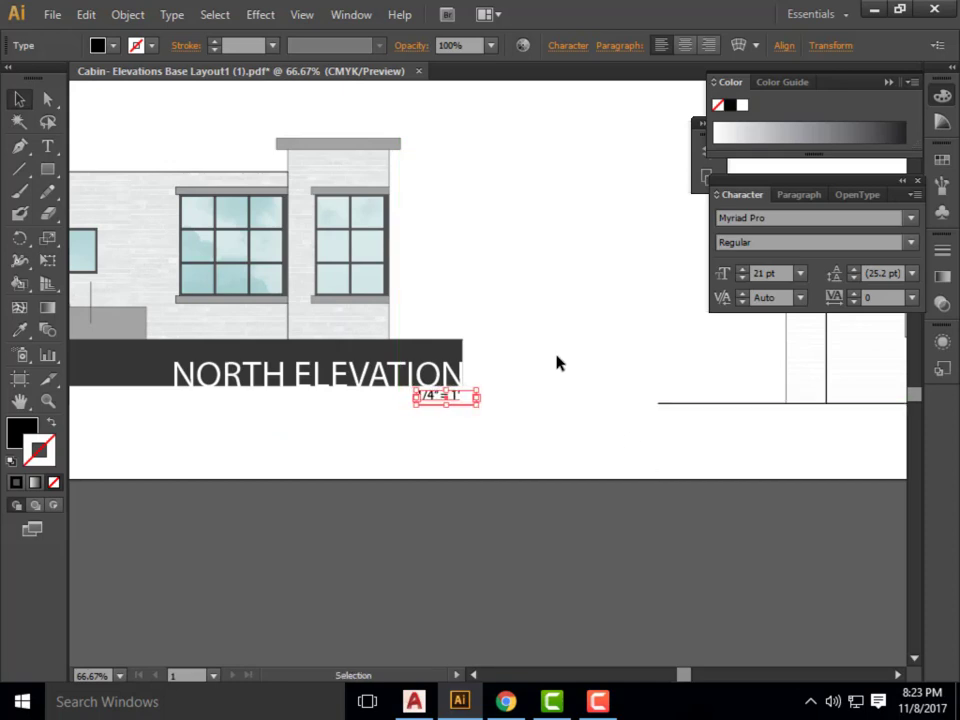
key(Down)
key(Down)
key(Down)
key(Down)
click(557, 354)
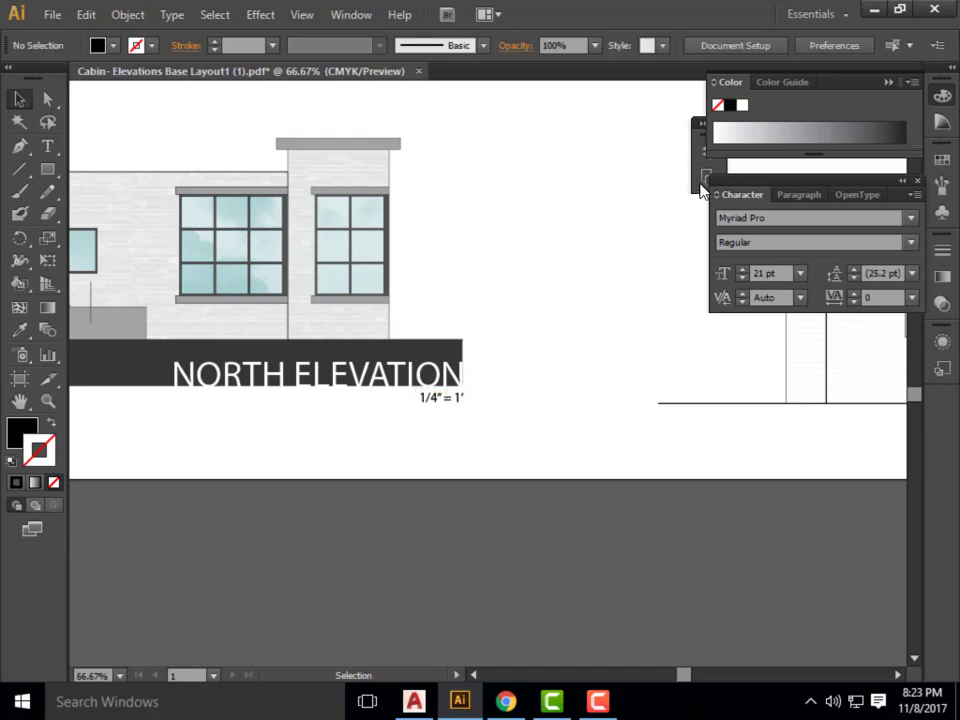
Switch to Chrome, download the title blocks and graphic bar scales .zip from the Exercise 25 page, and open Title-Blocks-Scales.zip.
alt+scroll(412, 362, down, 2)
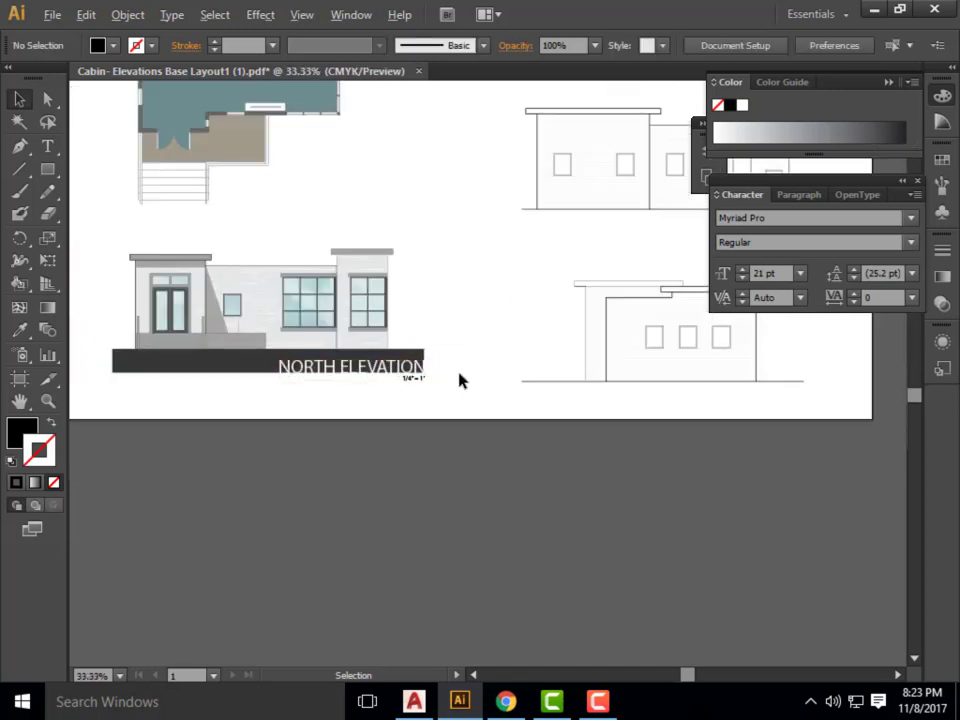
alt+scroll(459, 379, down, 1)
alt+scroll(499, 388, up, 1)
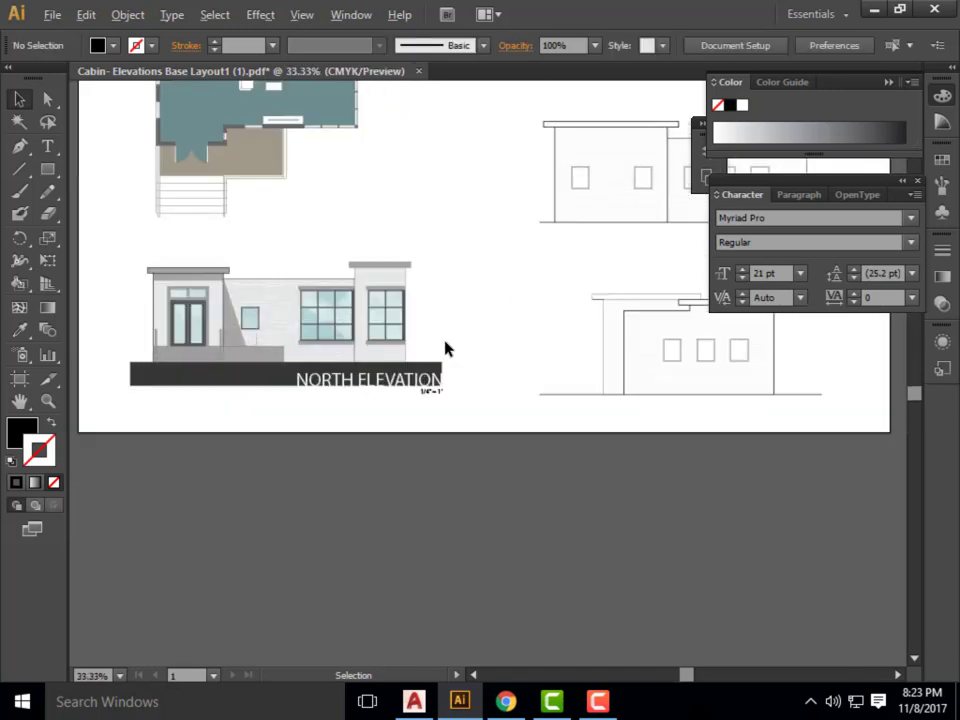
click(506, 701)
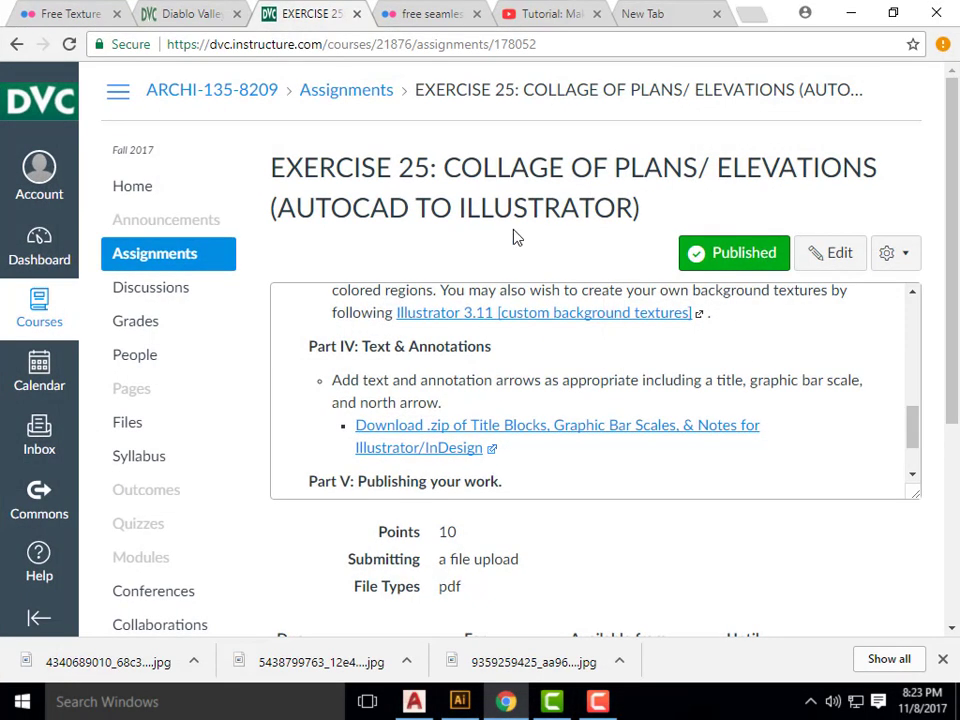
click(529, 430)
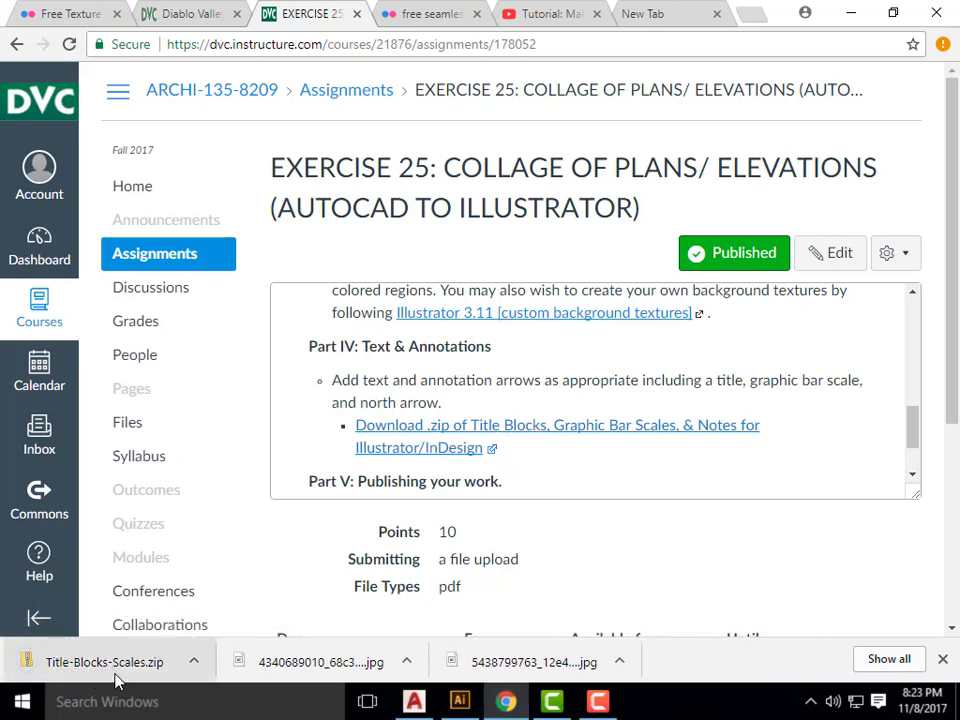
click(116, 676)
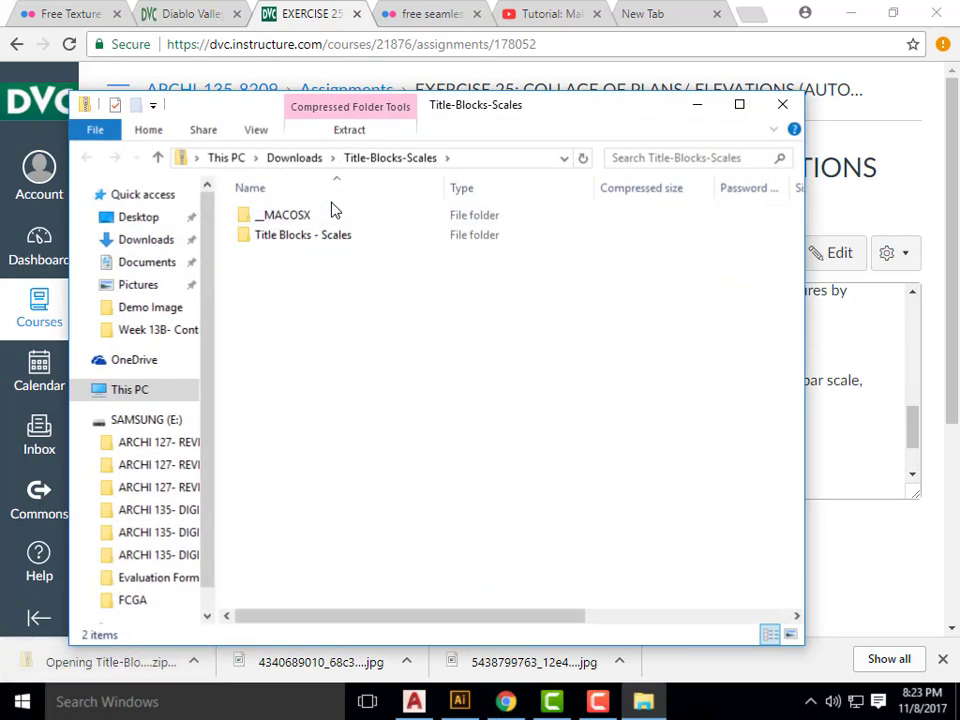
Open the Drawing Scale - Casual - 1-4 Scale artwork from the Illustrator folder inside Title Blocks - Scales.
double_click(311, 236)
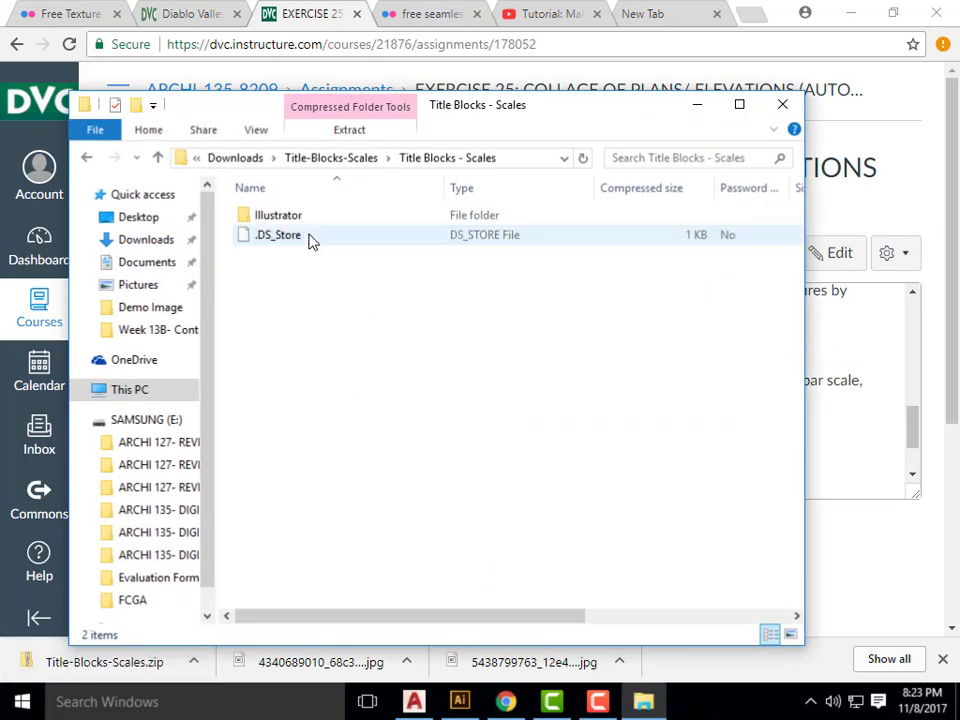
double_click(285, 216)
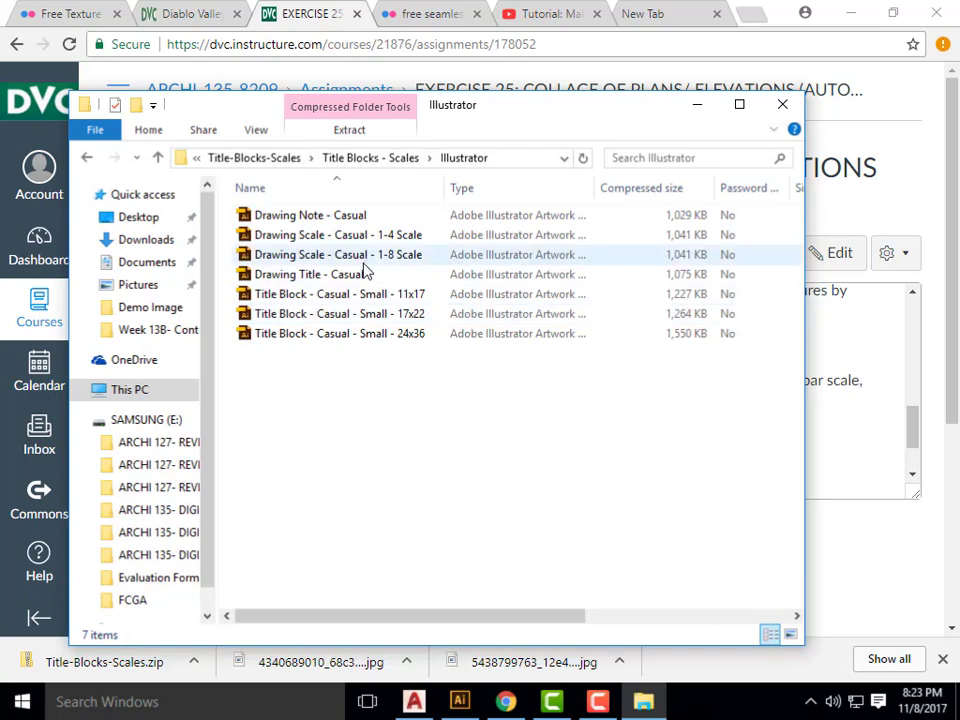
click(409, 242)
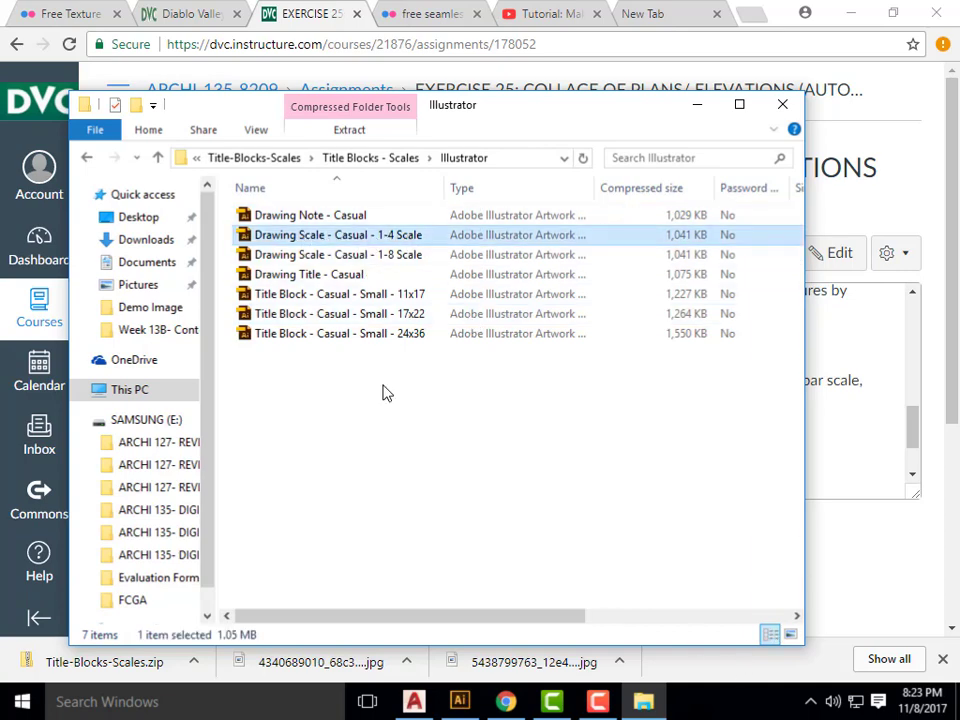
double_click(368, 238)
key(Return)
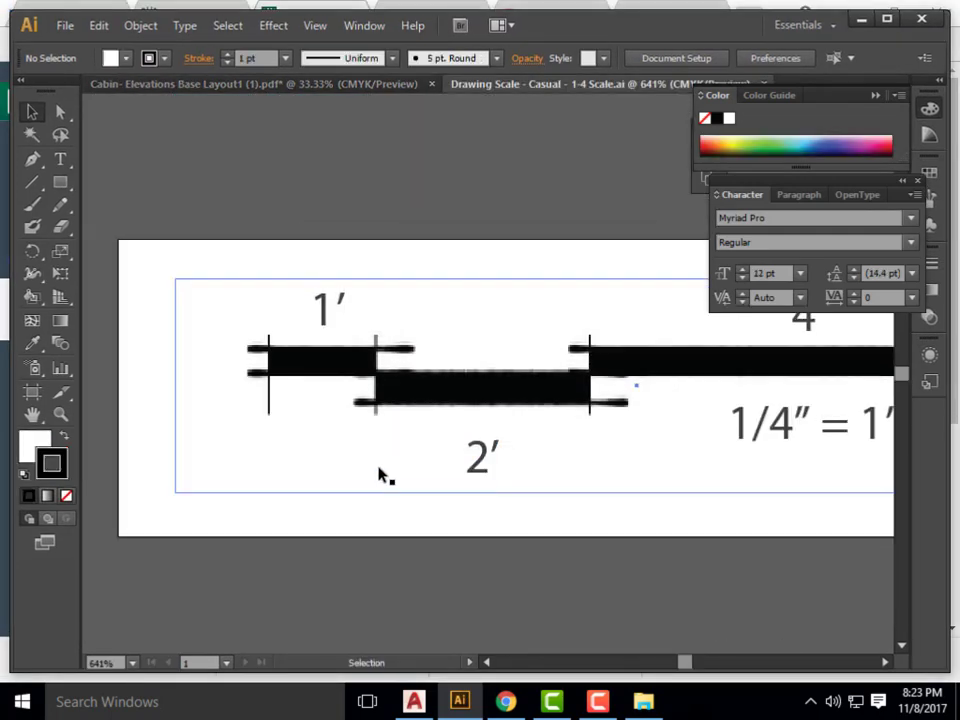
Copy the graphic bar scale group and paste it into the Cabin- Elevations Base Layout1 (1).pdf document.
alt+scroll(335, 458, down, 4)
click(399, 431)
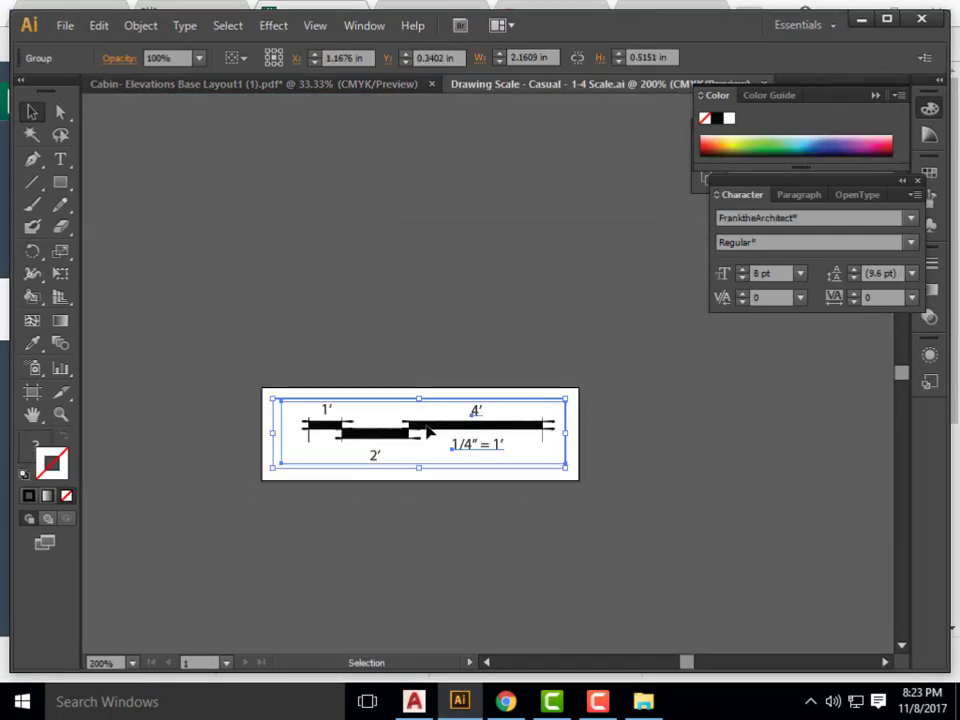
click(240, 83)
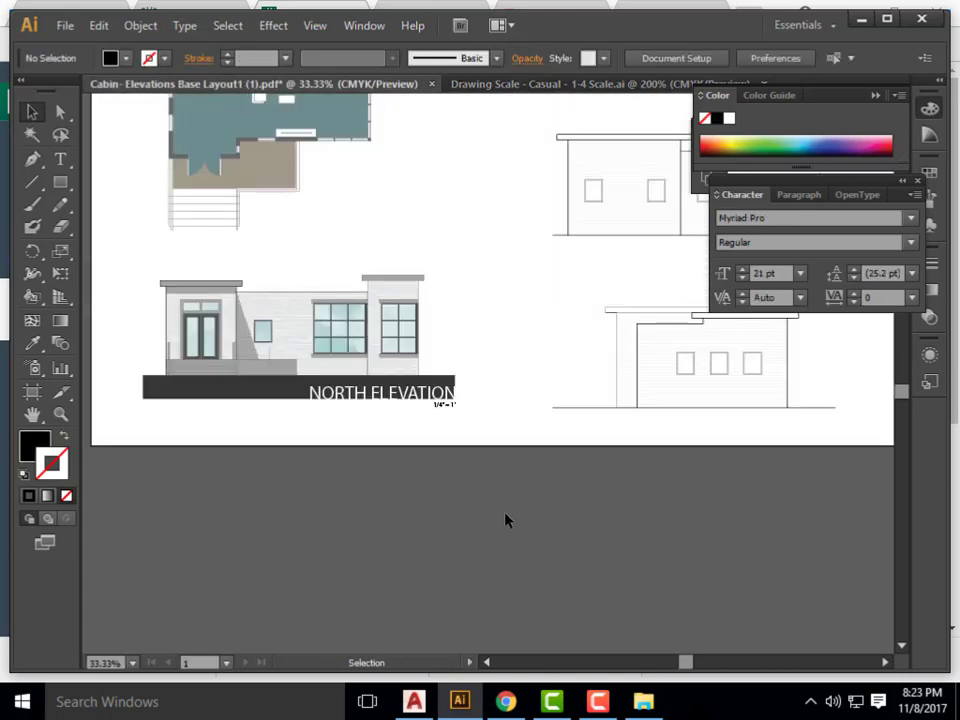
key(ctrl+v)
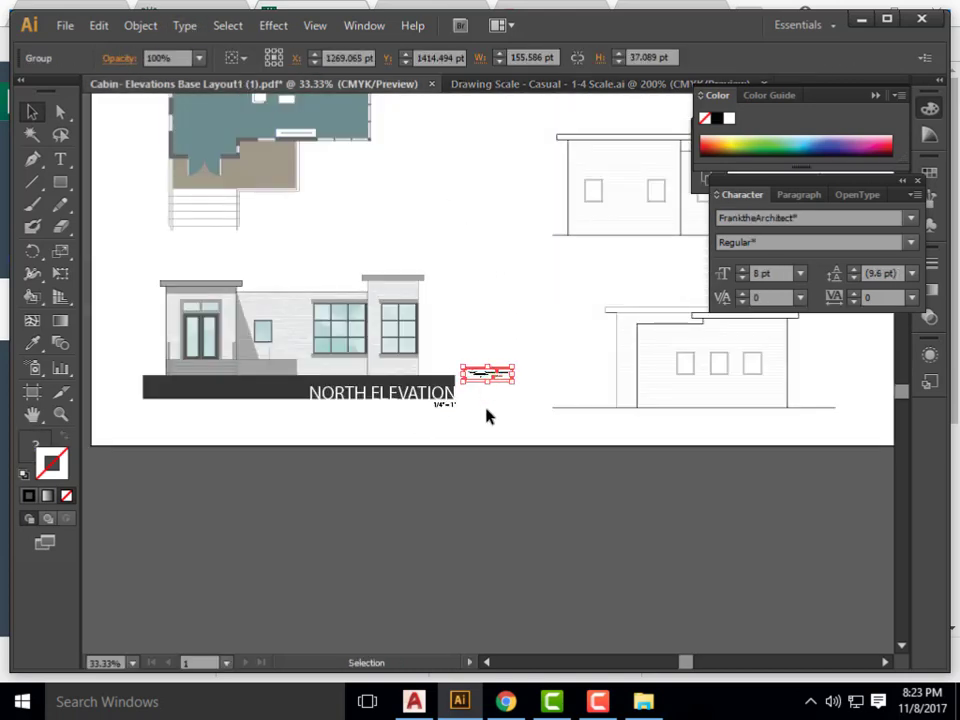
Move the pasted bar scale directly below the 1/4" = 1' text, ending at the ground band's right end, and deselect it.
scroll(470, 398, up, 3)
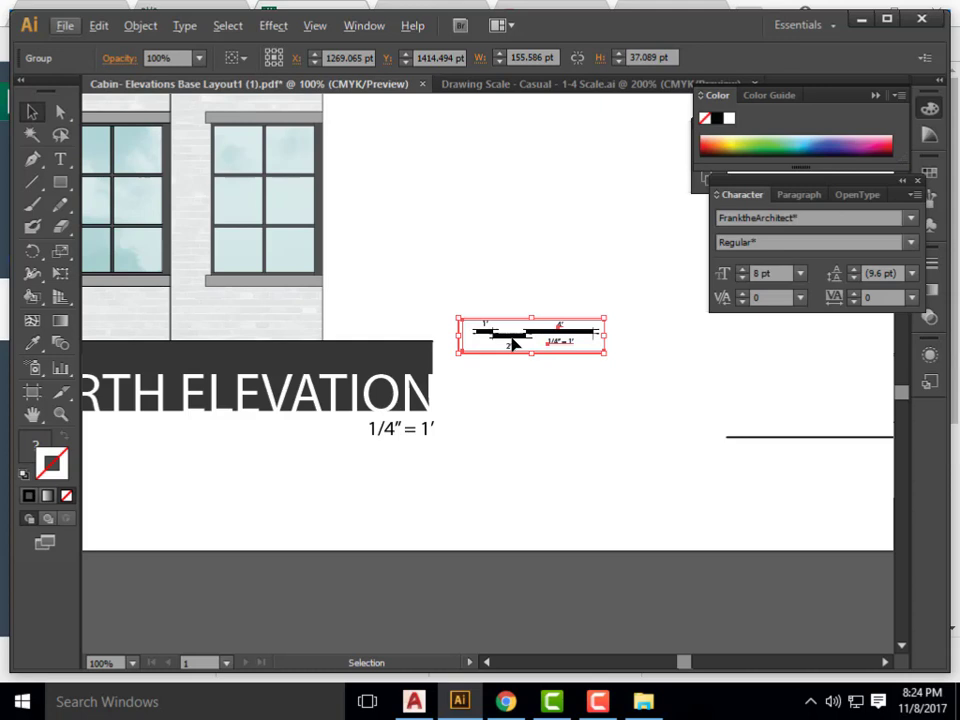
drag(512, 344, 340, 467)
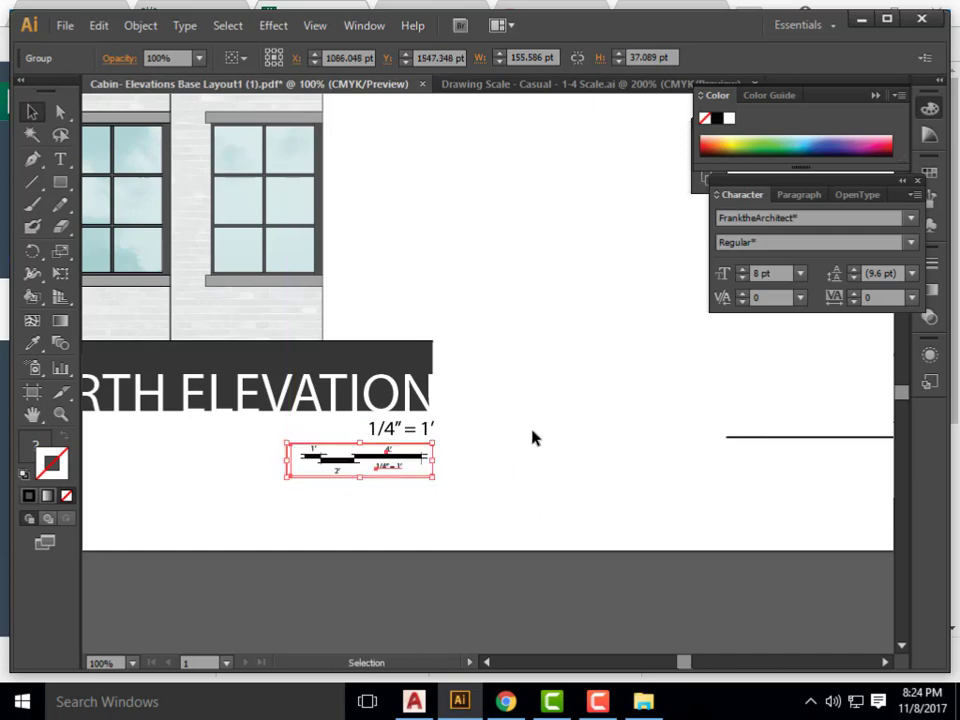
click(535, 430)
Examine the north elevation's title, scale text and bar scale up close and within the whole sheet.
scroll(516, 422, down, 4)
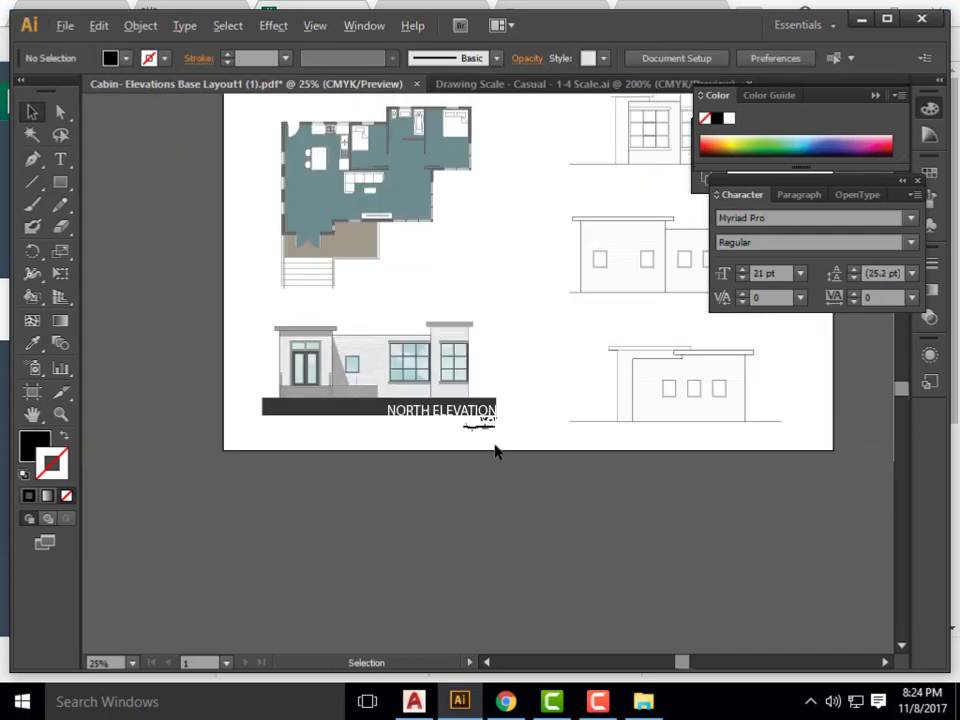
scroll(494, 452, up, 3)
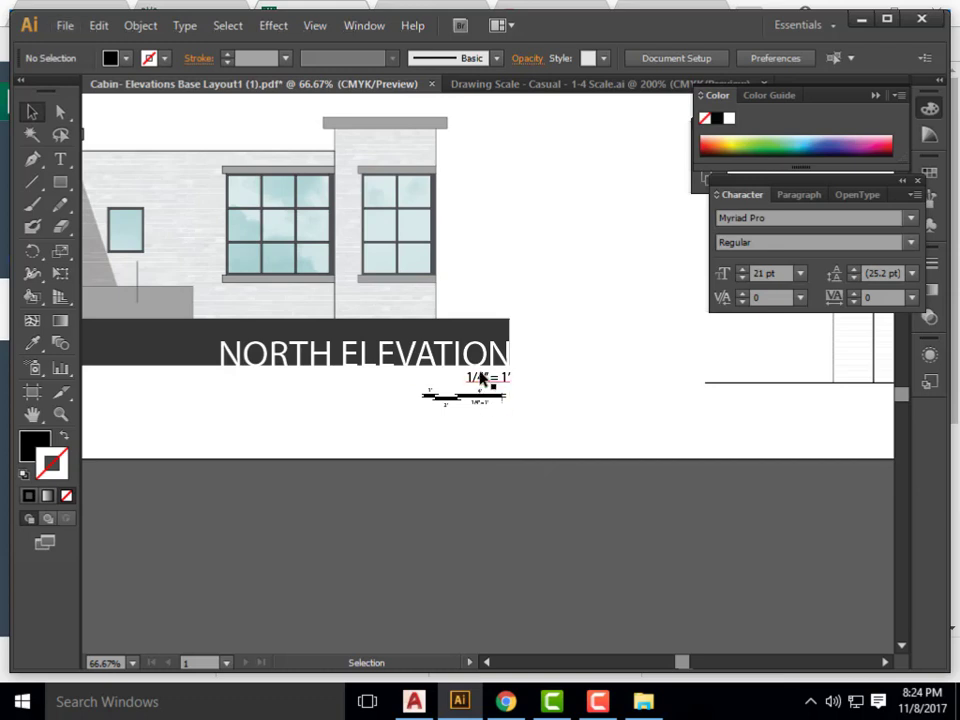
scroll(482, 379, down, 2)
scroll(286, 318, up, 2)
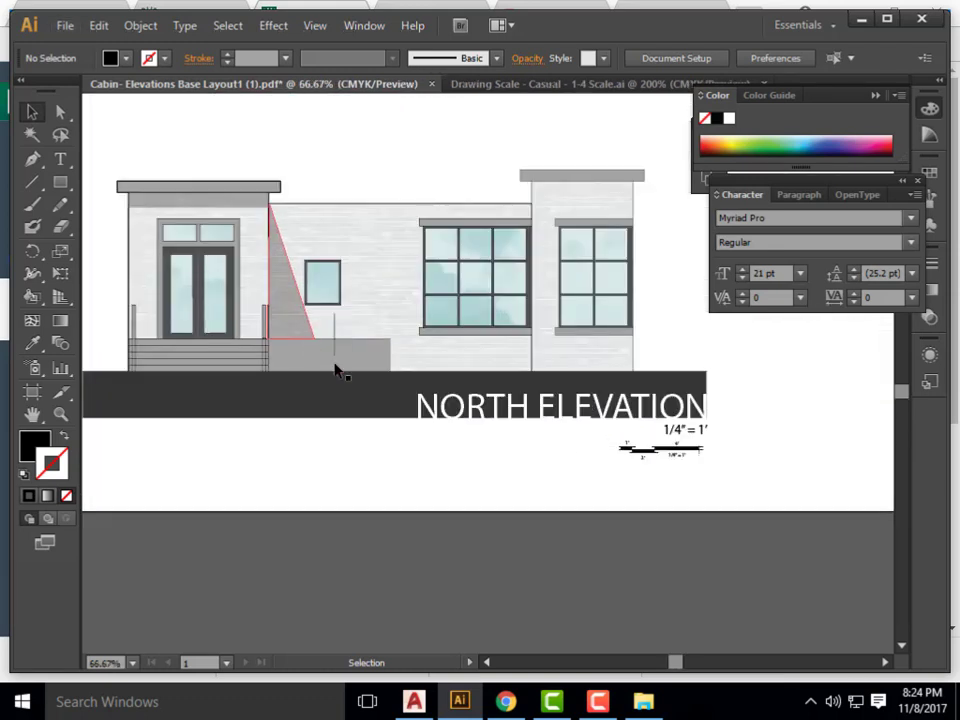
scroll(332, 349, down, 1)
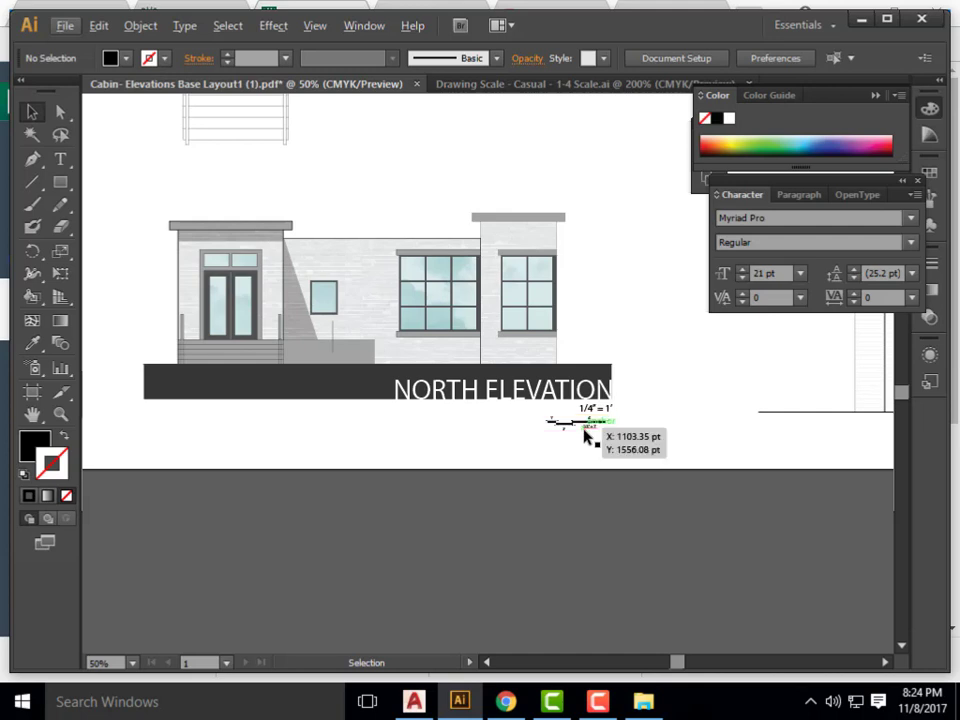
alt+scroll(236, 396, down, 2)
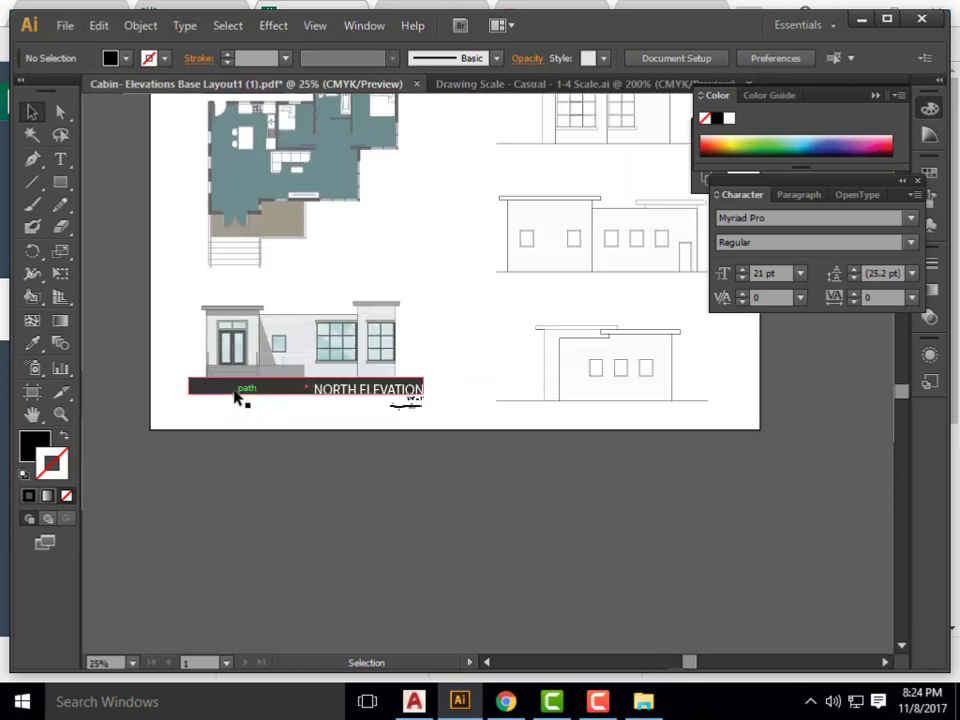